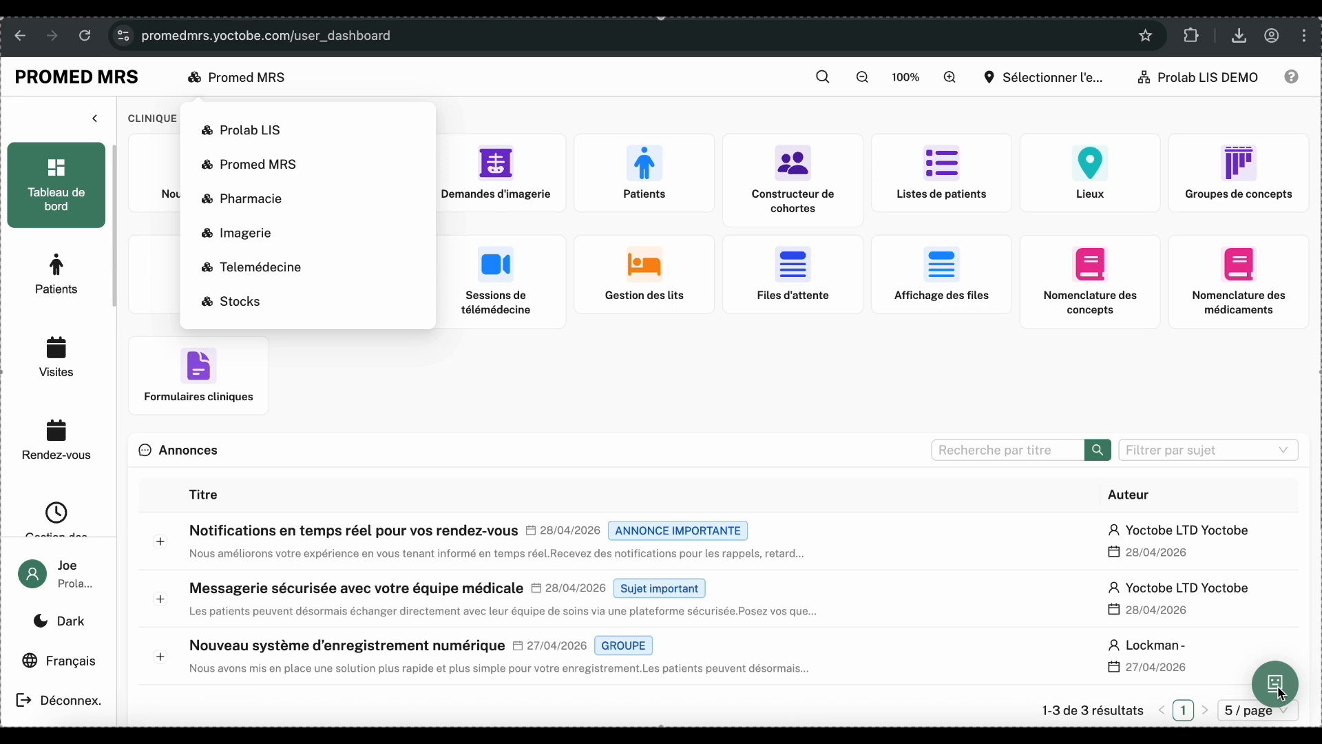
Step: Switch to the Prolab LIS module and return to the Promed MRS module
click(990, 395)
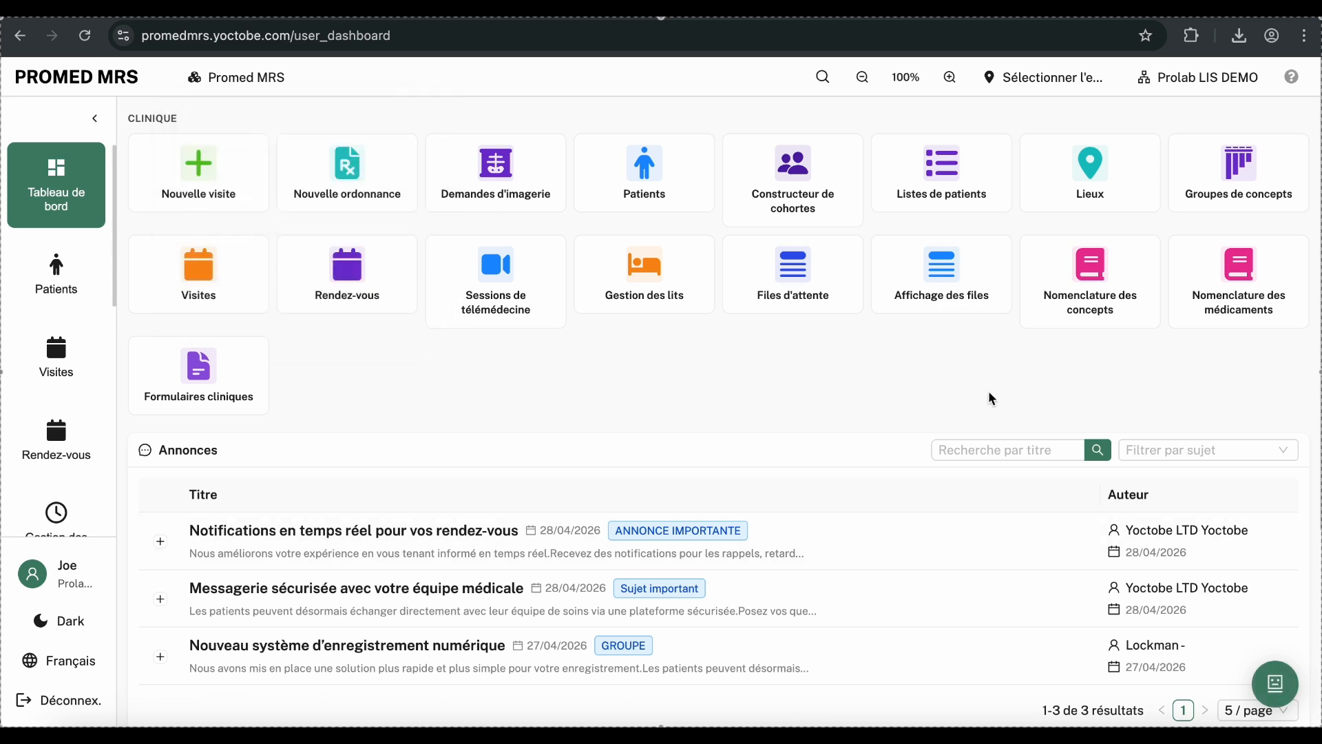
click(243, 78)
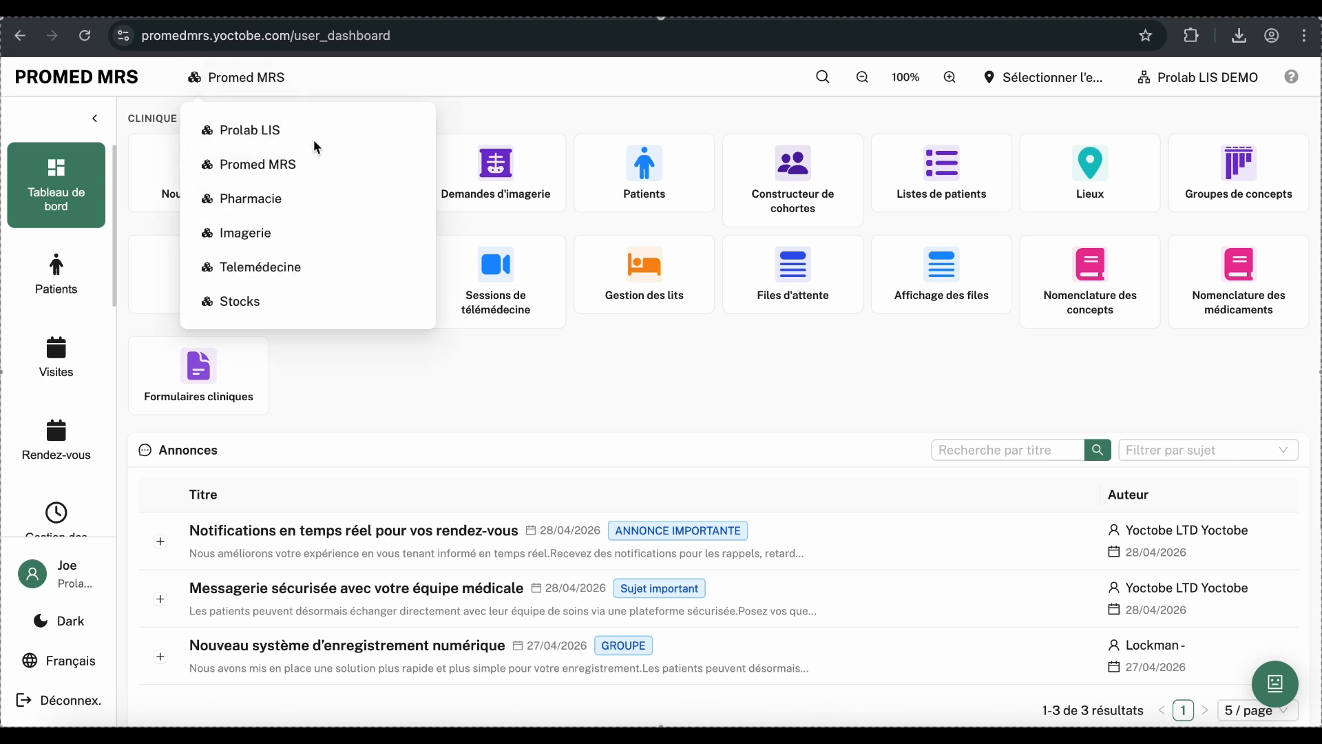
click(275, 131)
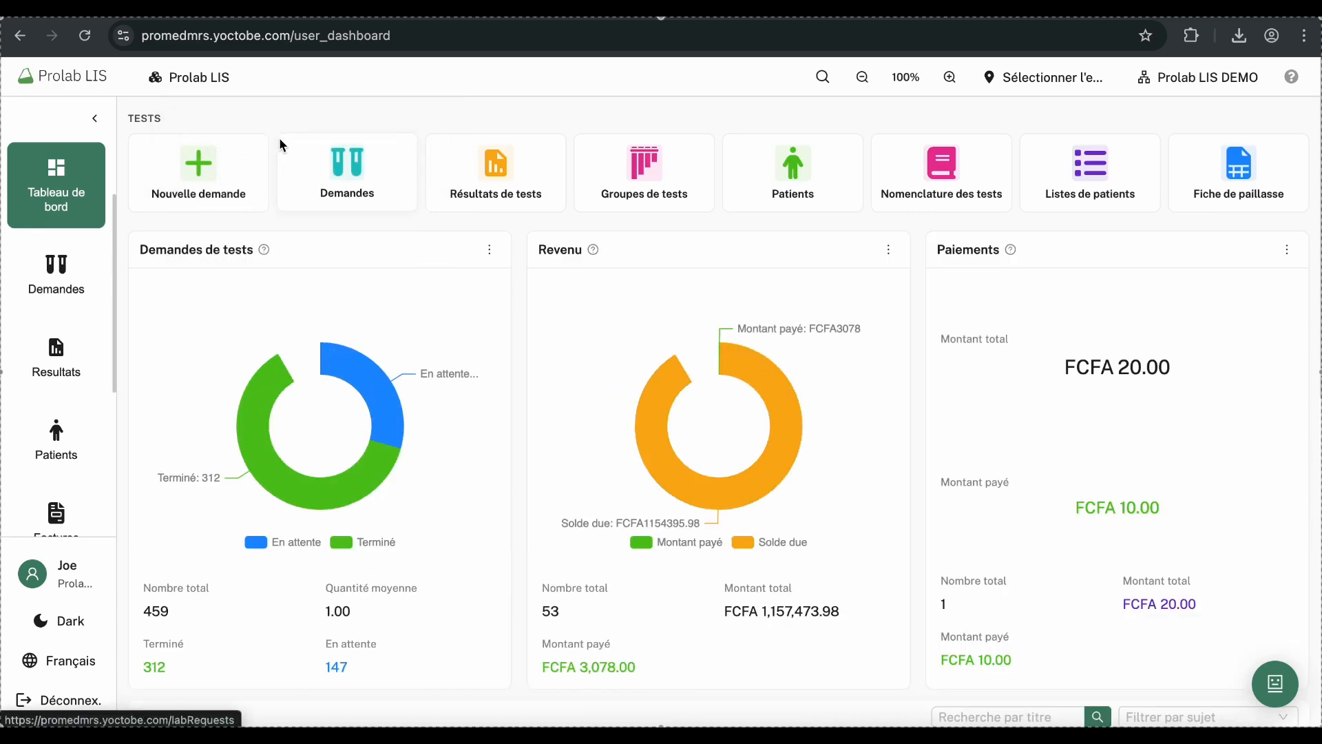
click(226, 86)
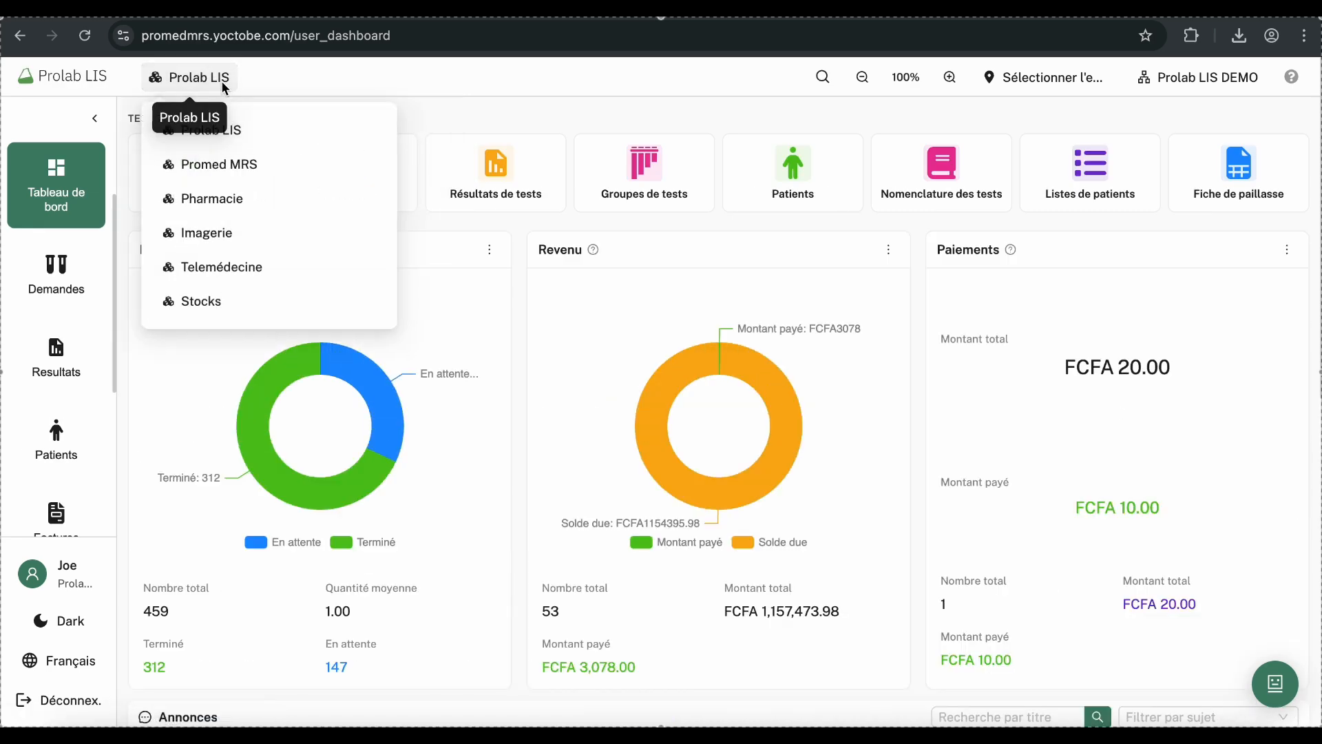
click(264, 167)
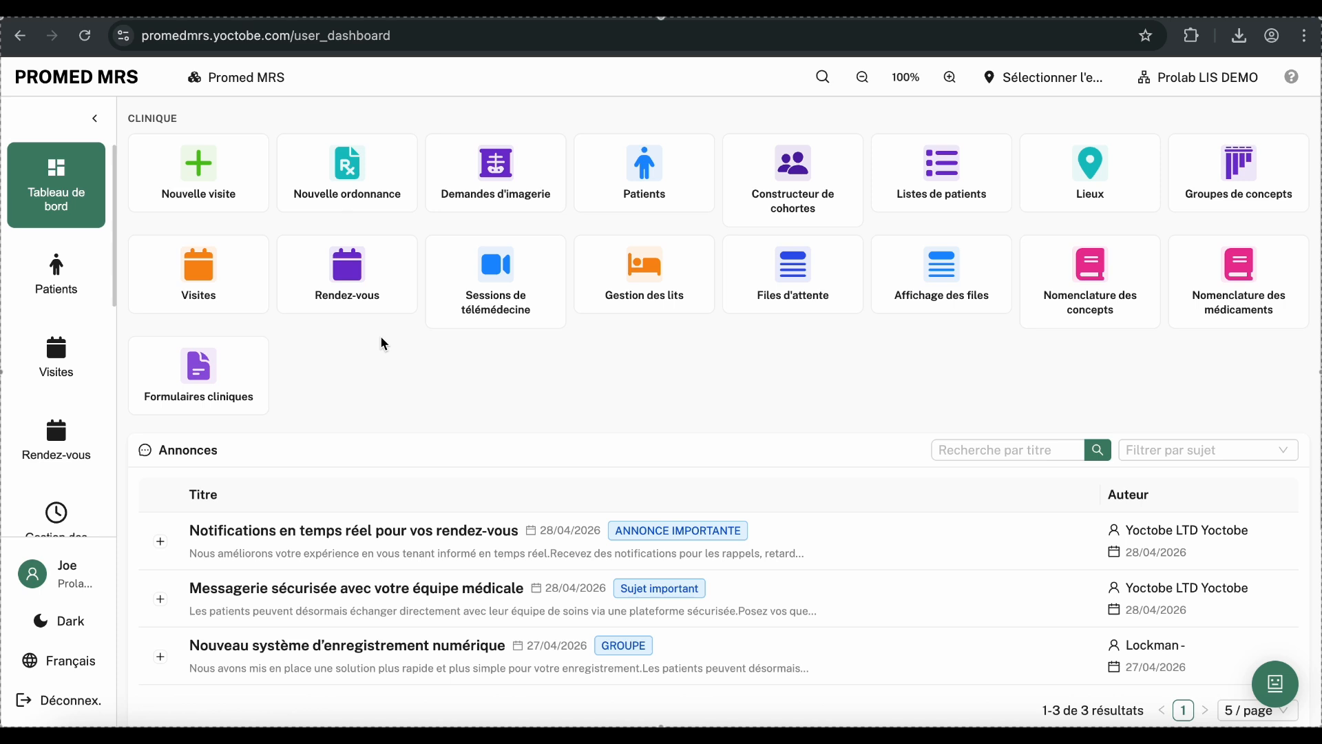
Step: Create an active concept category named "Nouvelle Catégorie" in the concept nomenclature
scroll(383, 343, down, 2)
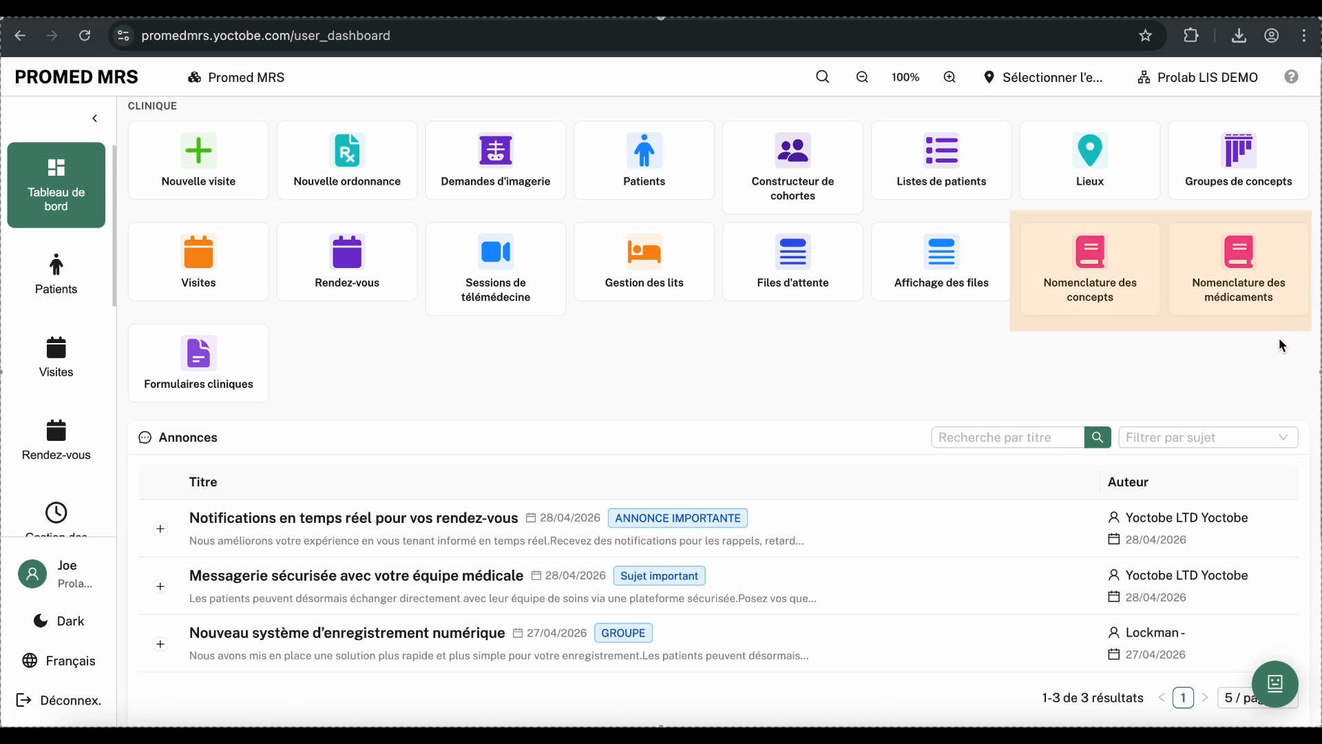
click(1062, 274)
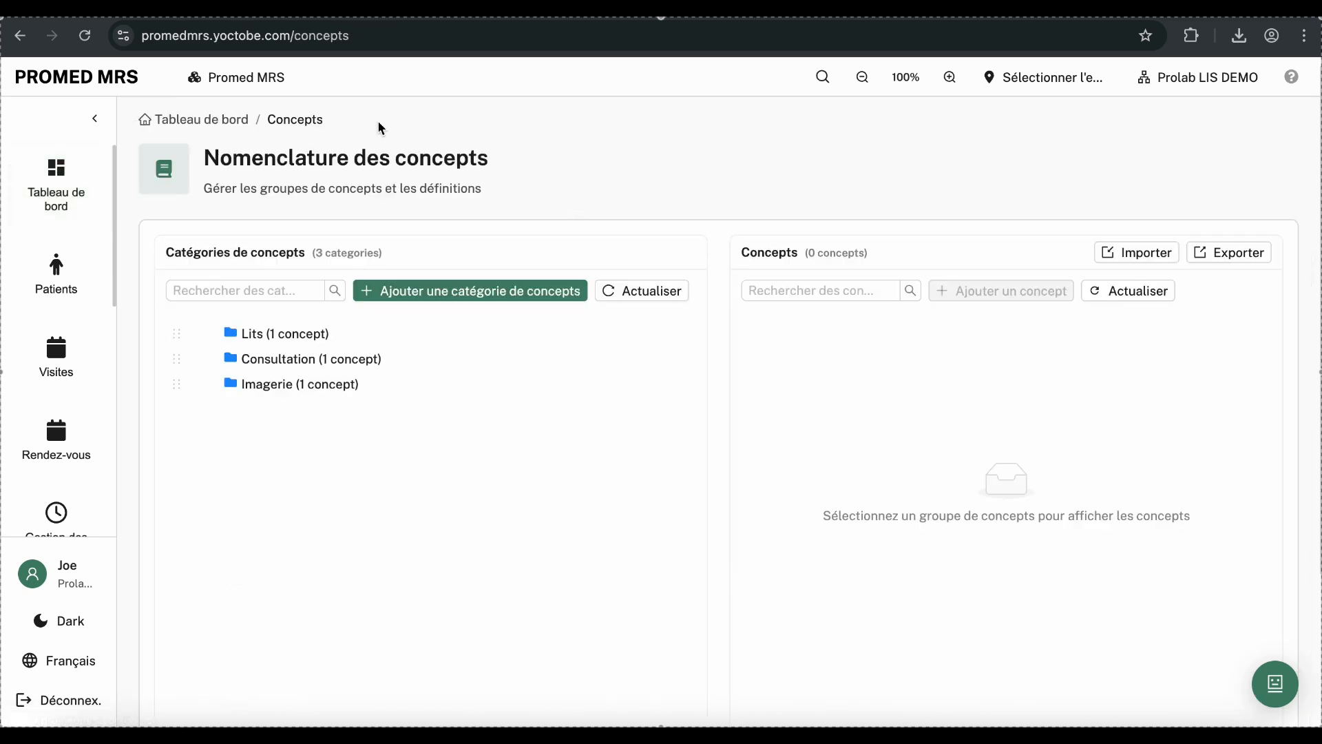
click(489, 289)
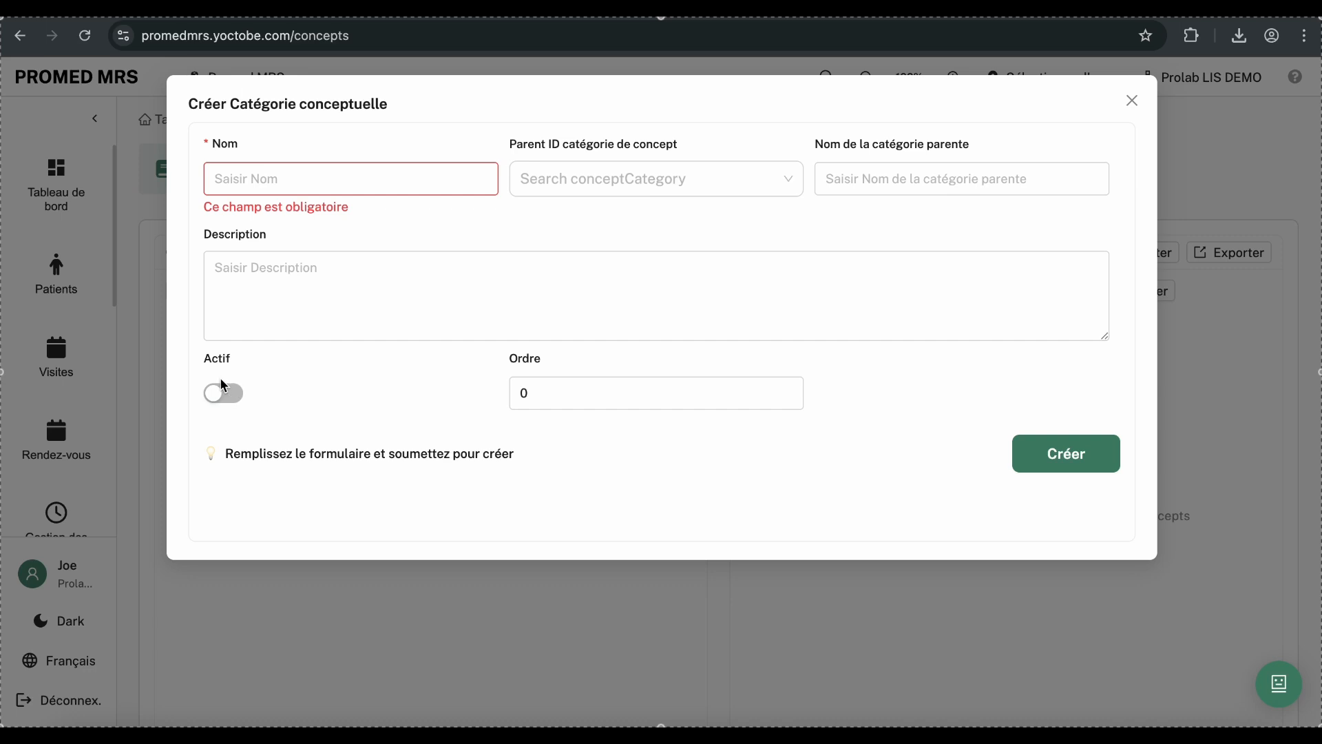
click(226, 396)
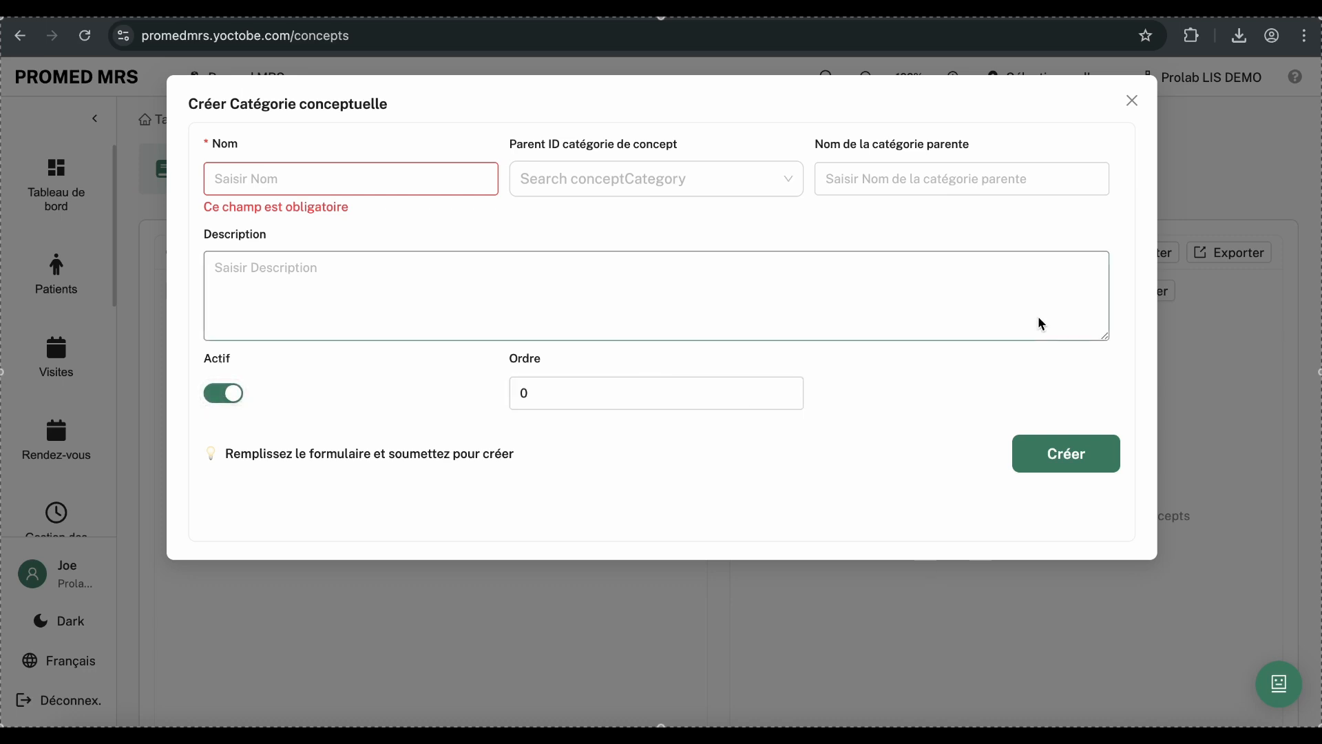
click(495, 186)
text(Nouvelle Catégorie)
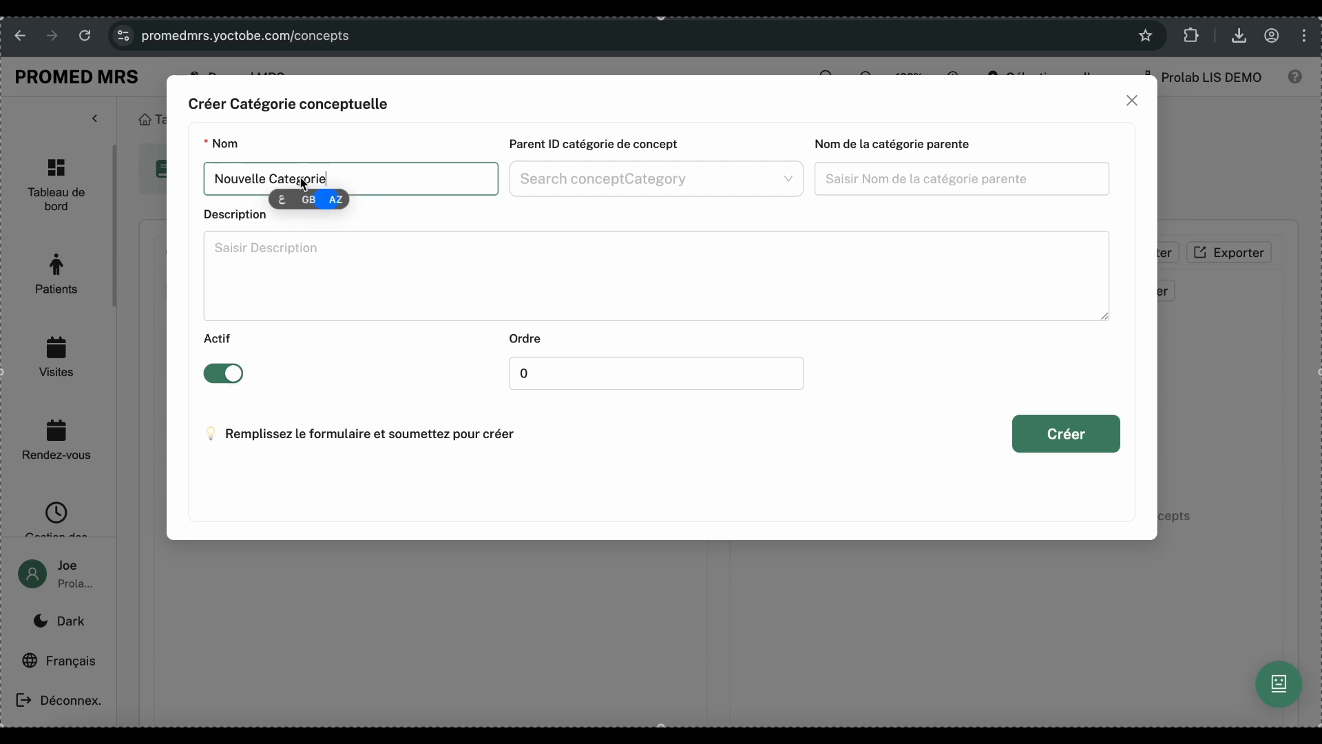
click(658, 192)
click(1040, 441)
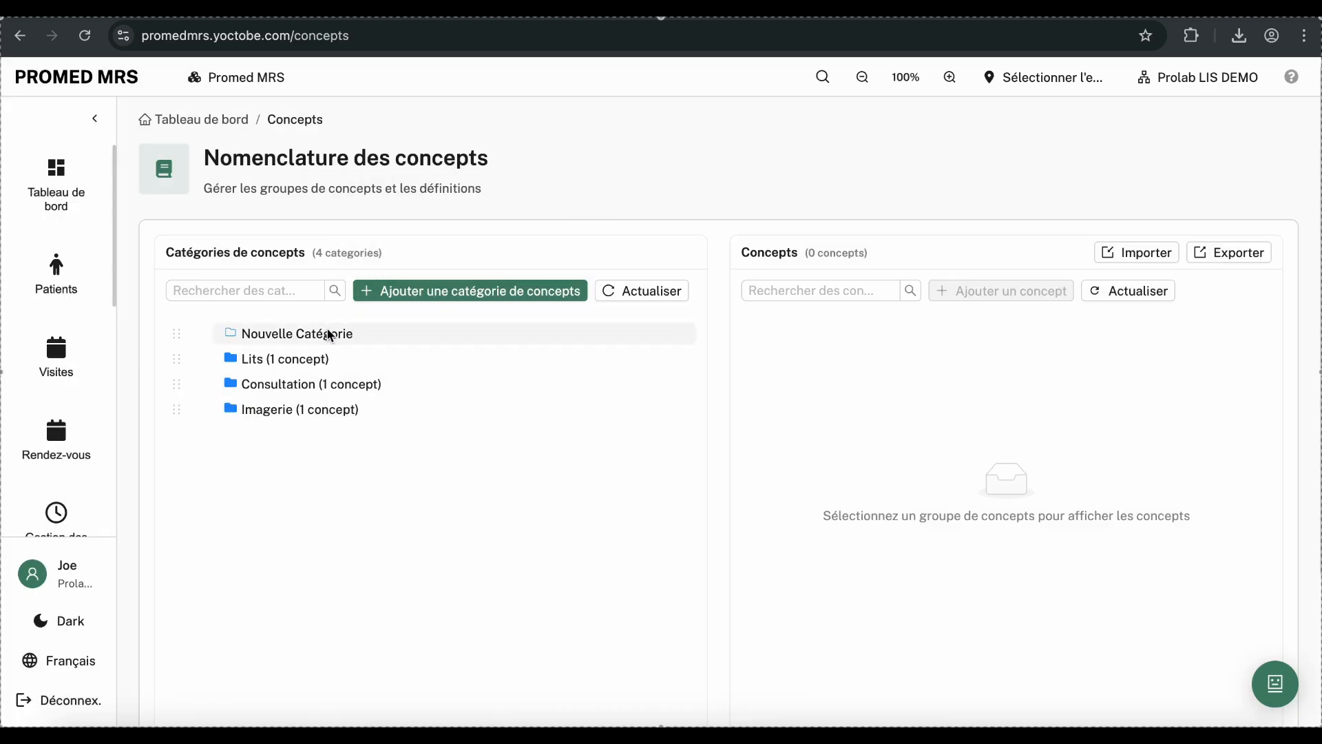
Step: Start a new concept in the Nouvelle Catégorie category and set its concept code to CODE
click(325, 334)
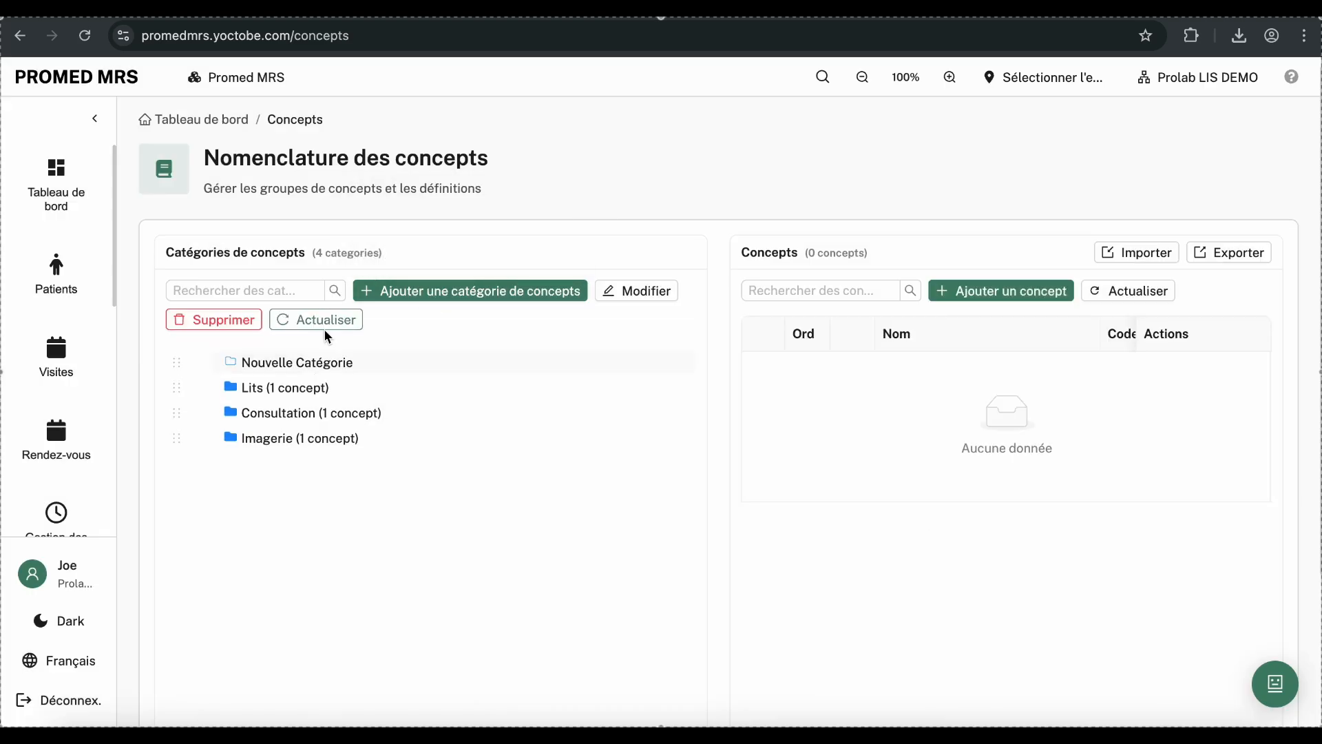
click(1009, 307)
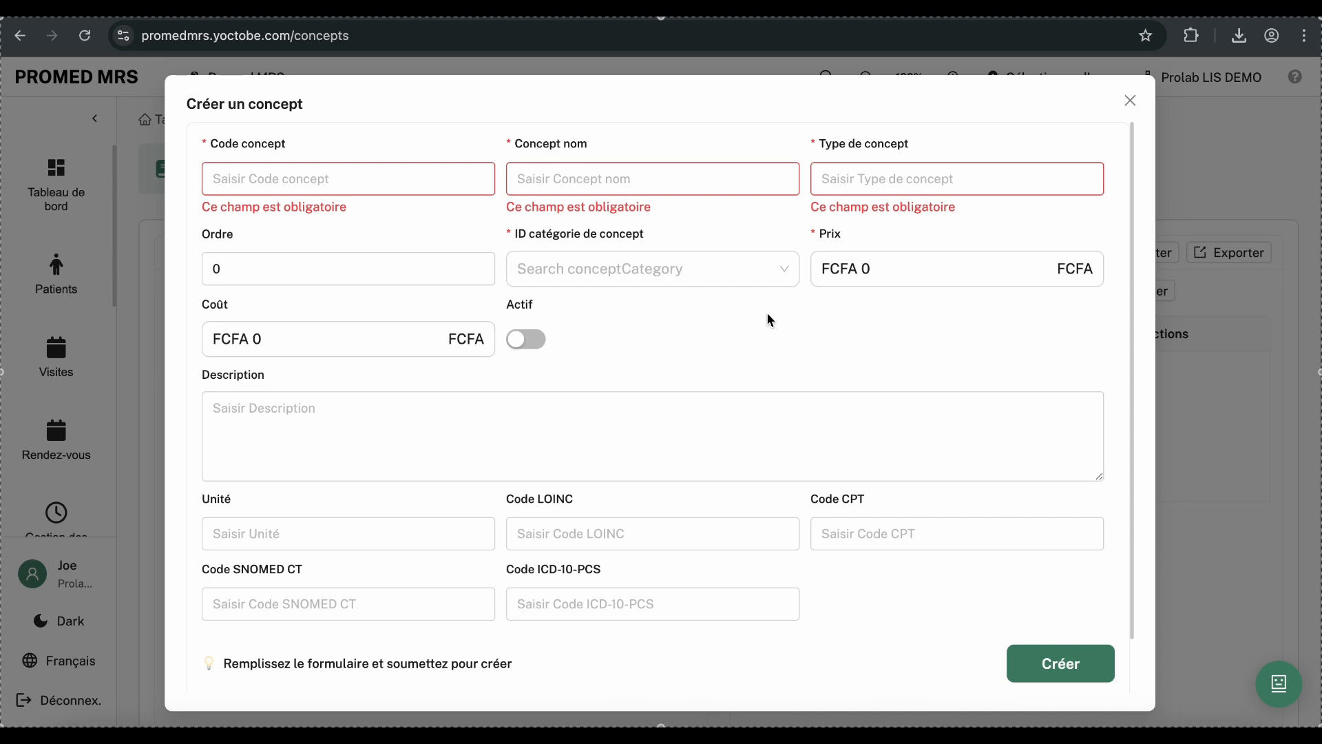
click(433, 180)
text(Concept Exe,ple)
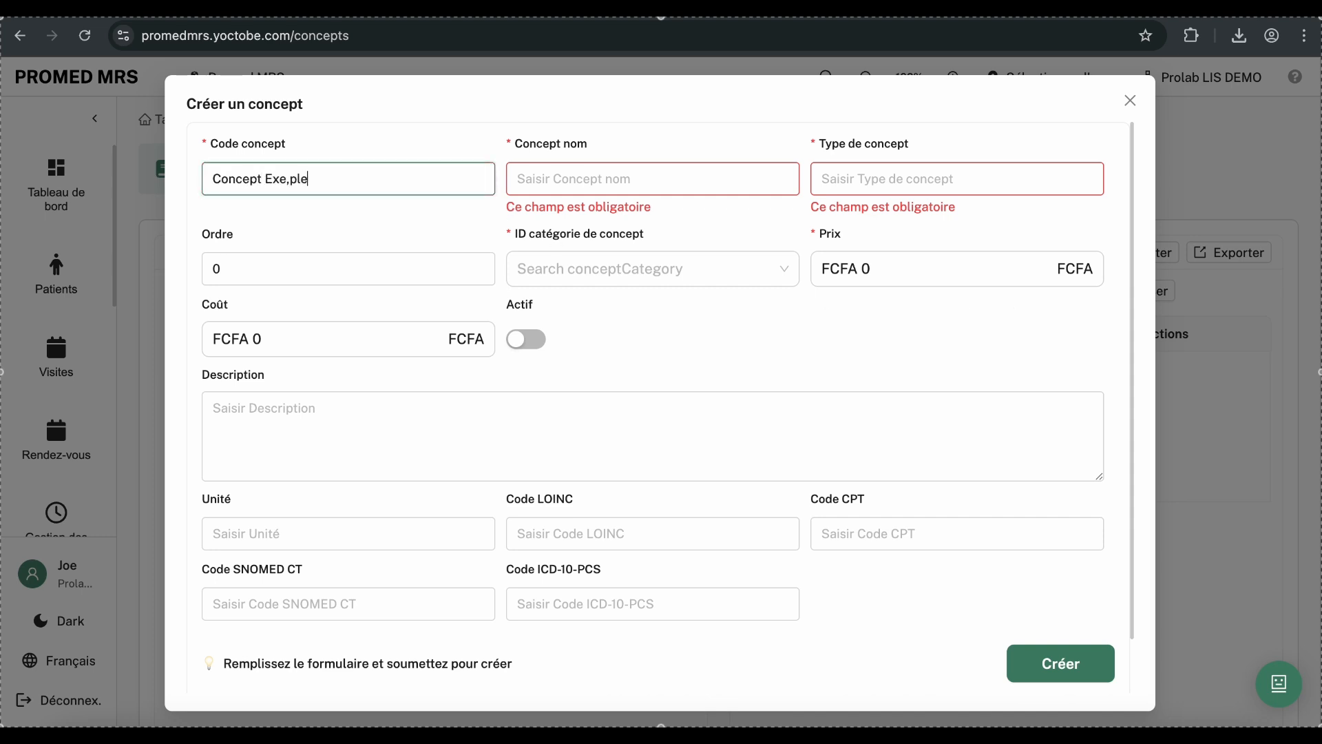
key(BackSpace)
key(BackSpace)
key(BackSpace)
key(BackSpace)
text(mple)
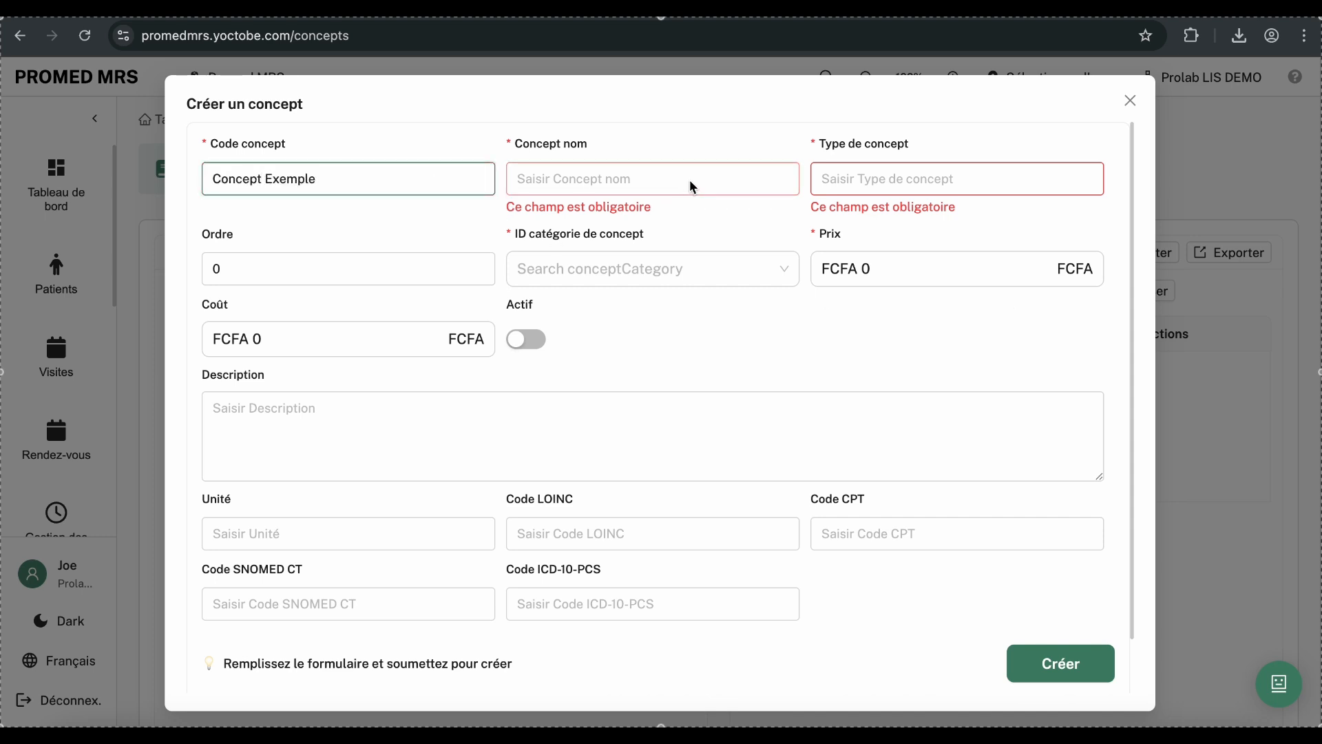
triple_click(414, 186)
text(CODE)
Step: Name the new concept "Concept Exemple" and set its concept type to TYPE
click(611, 189)
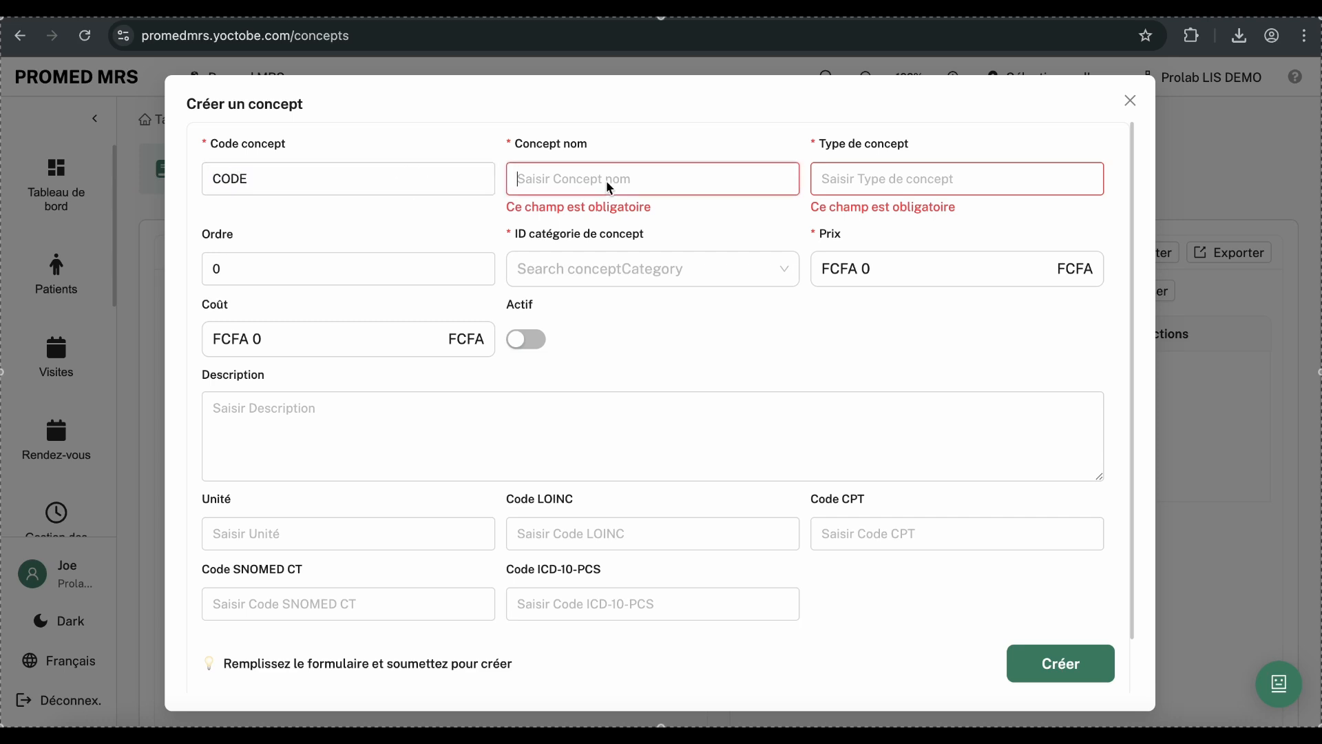
text(Concept Exemple)
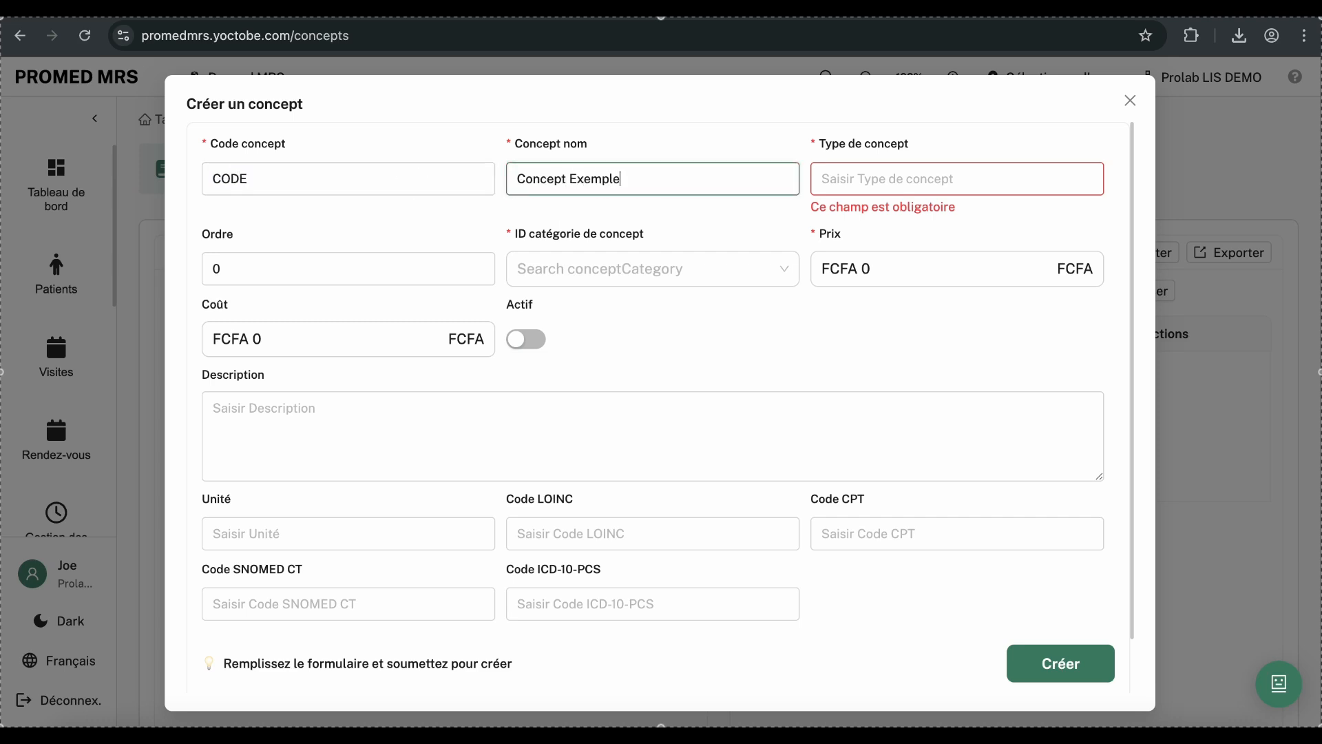
key(Tab)
text(TYPE)
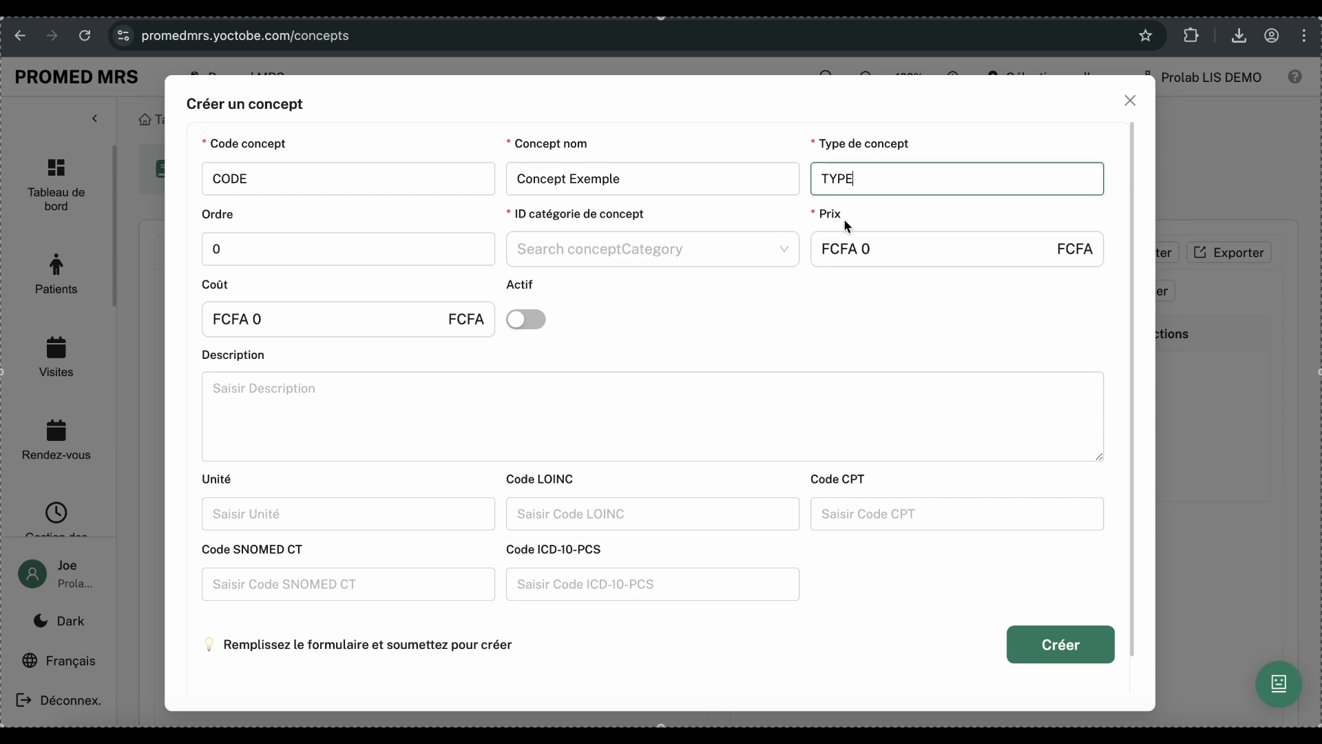
triple_click(877, 183)
Step: Assign the concept to Nouvelle Catégorie and create it as active
click(682, 252)
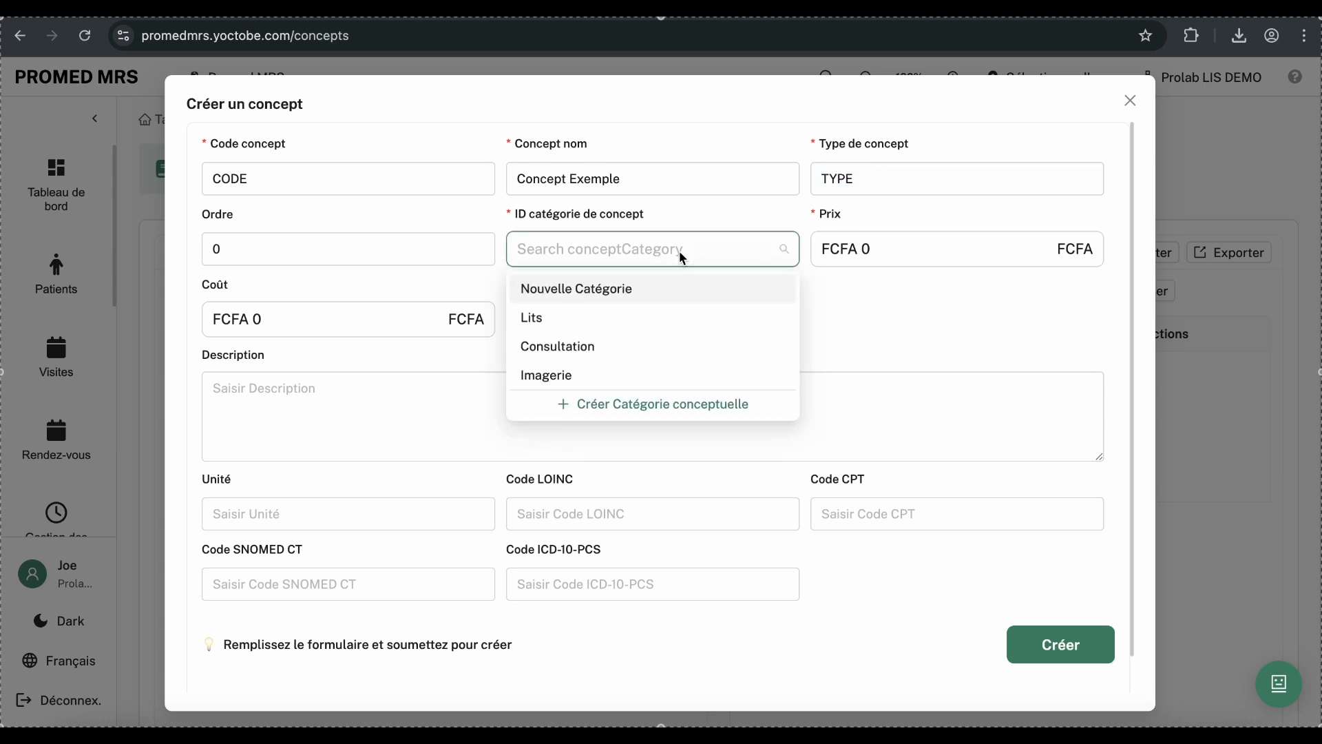
click(670, 292)
click(527, 320)
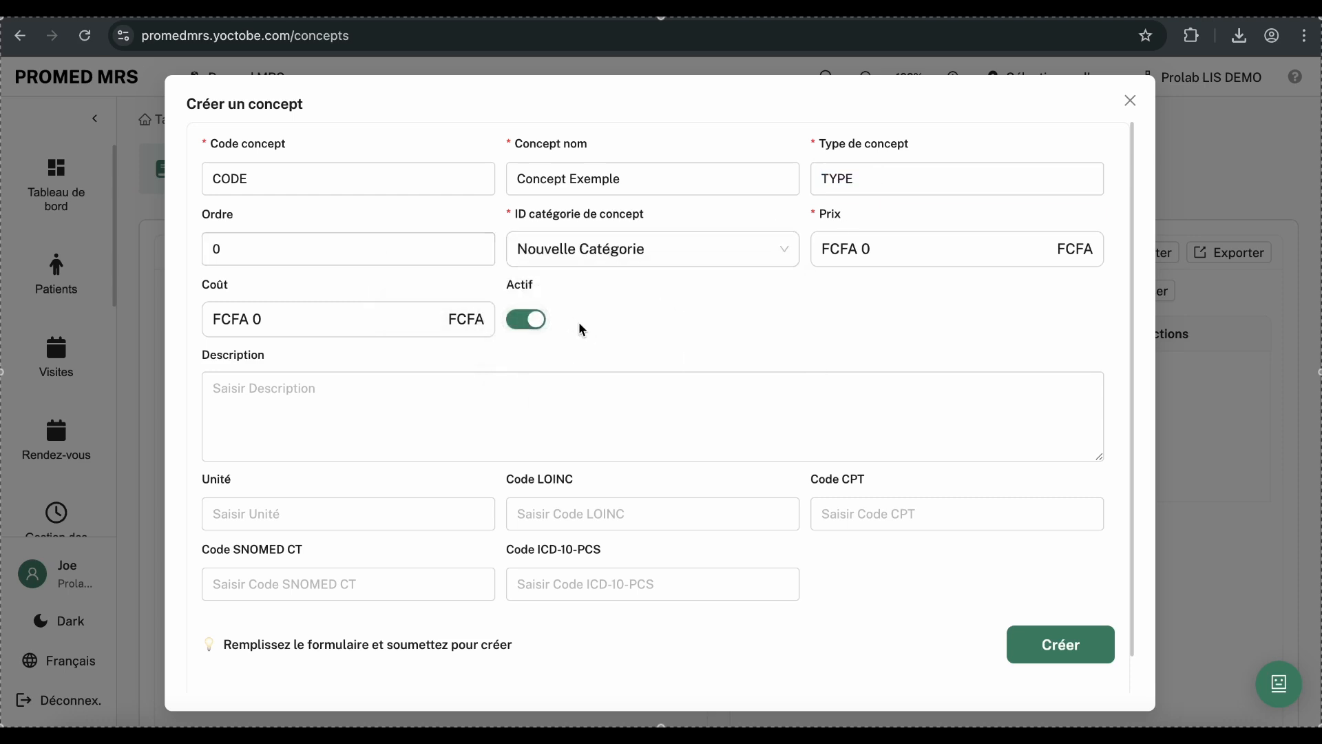
scroll(634, 328, down, 1)
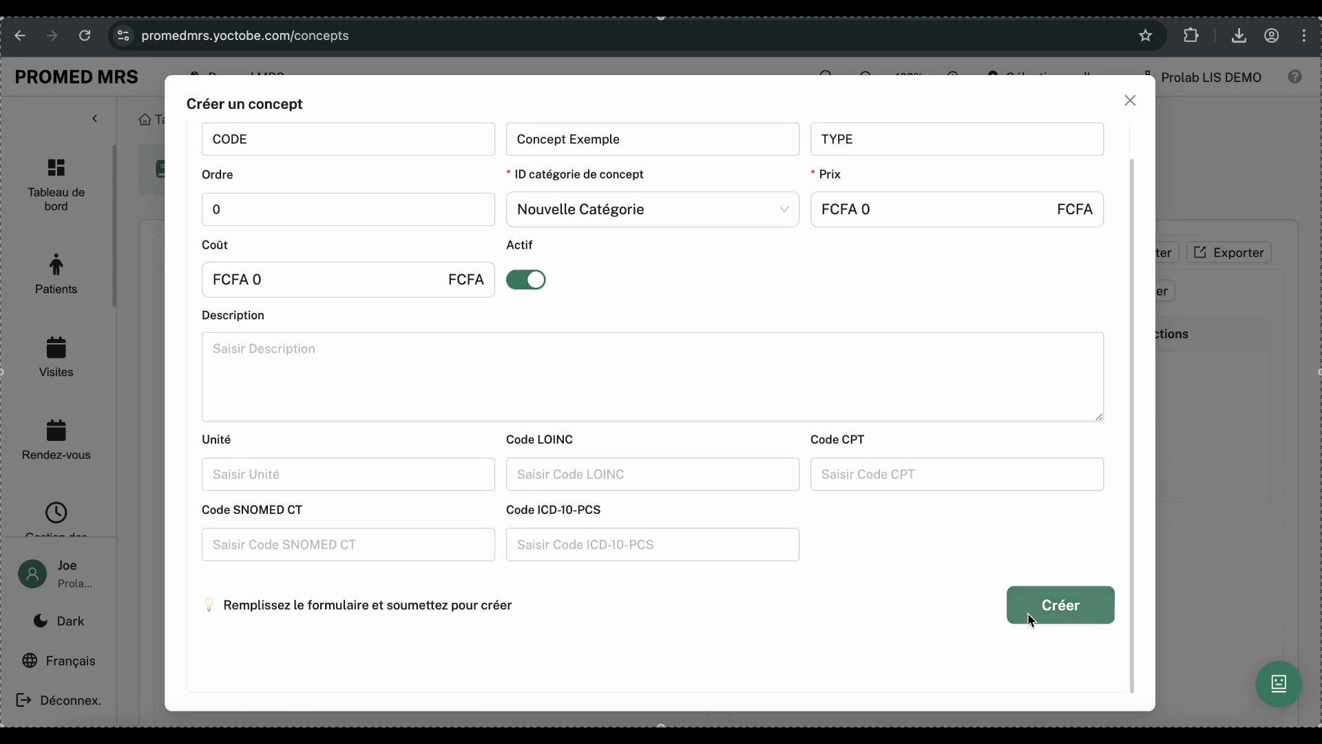
click(1055, 624)
Step: Open the concept data importer and try to load concepts_import_demo.csv in its spreadsheet editor
click(1120, 268)
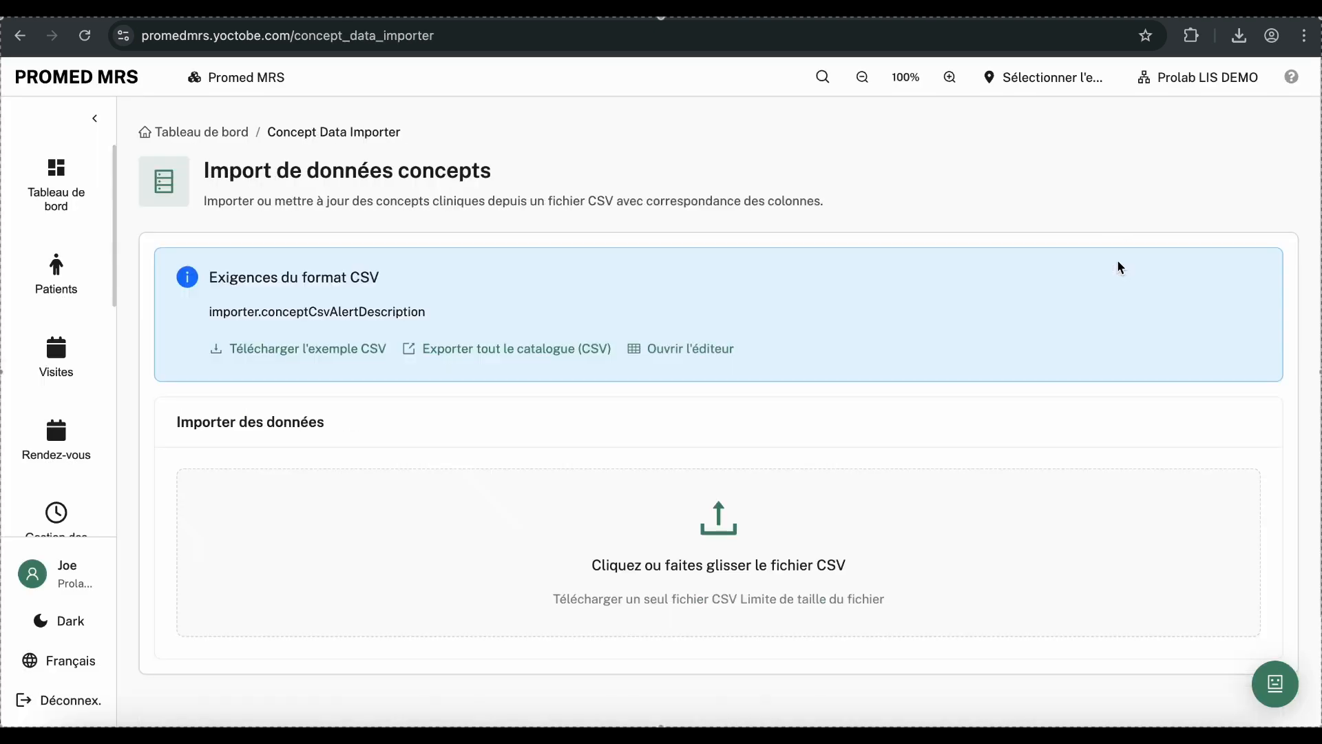
click(661, 349)
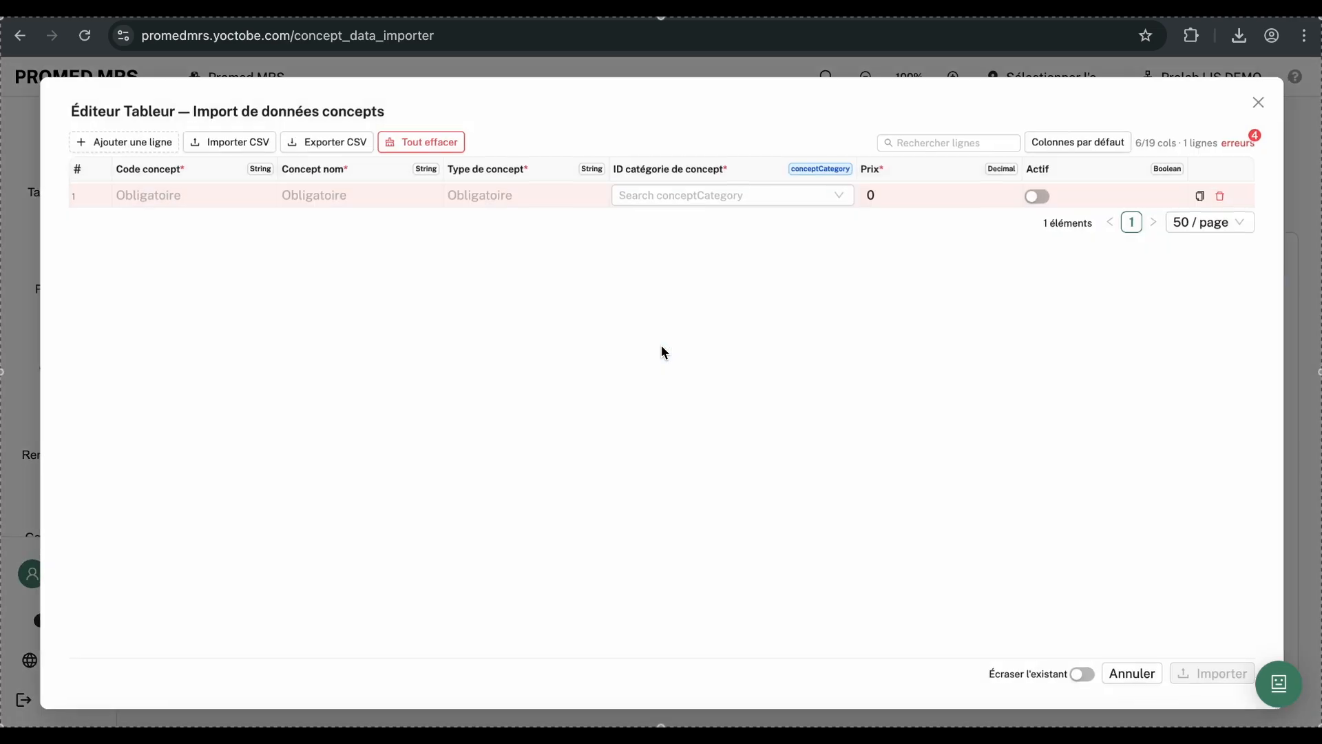
click(245, 145)
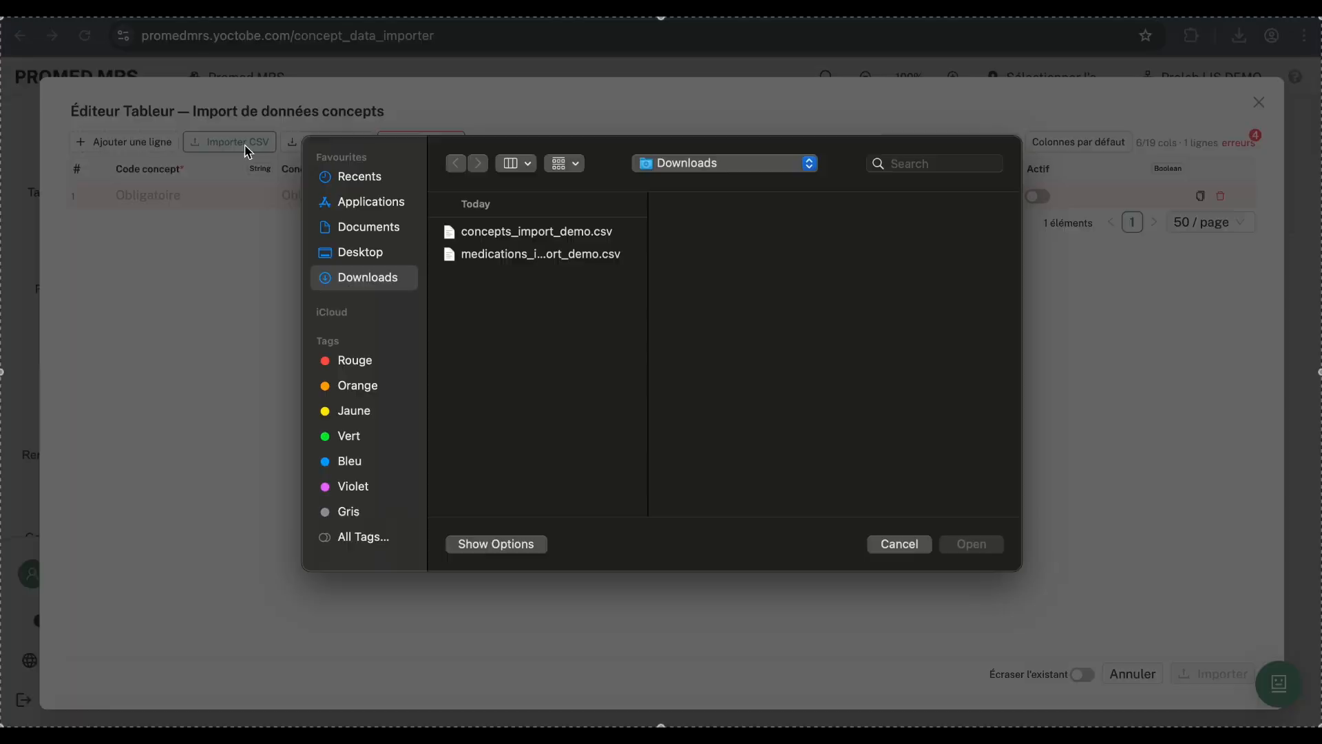
click(549, 238)
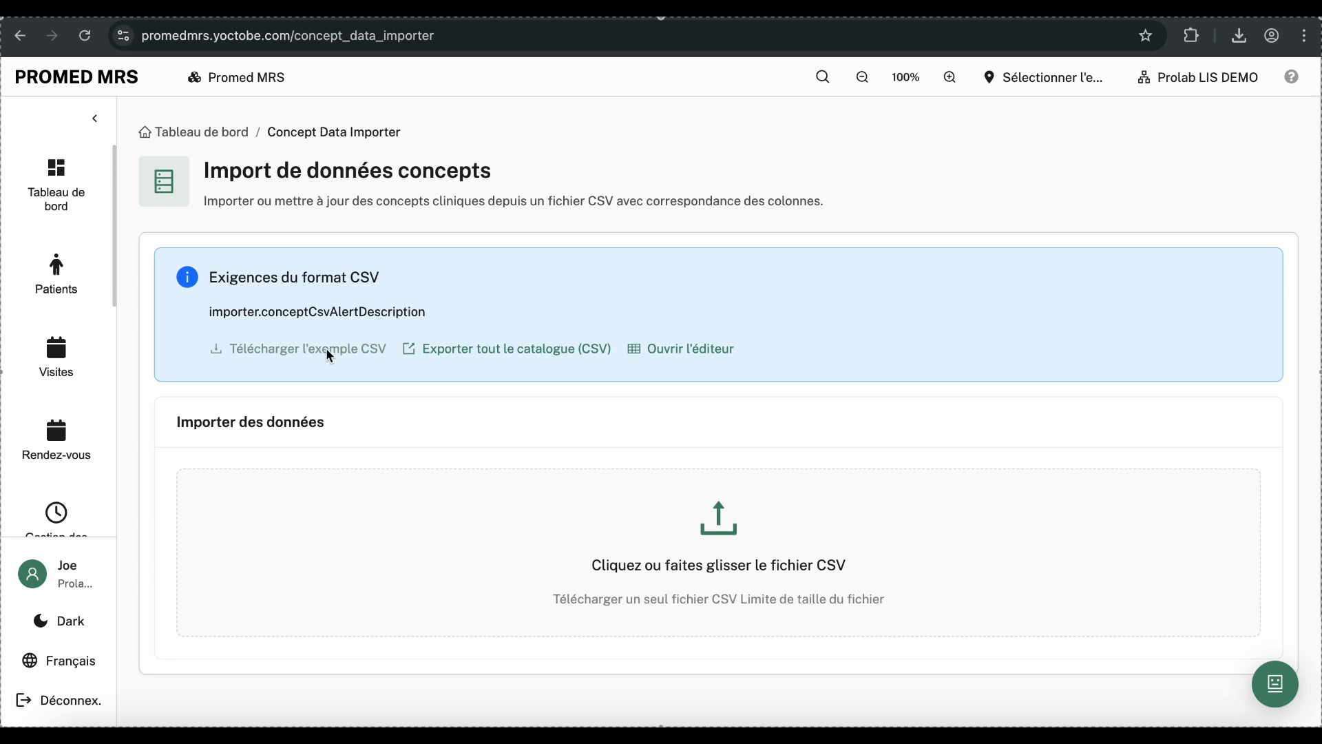
Step: Download the example concepts CSV and preview sample_concepts.csv from the Downloads folder
click(330, 357)
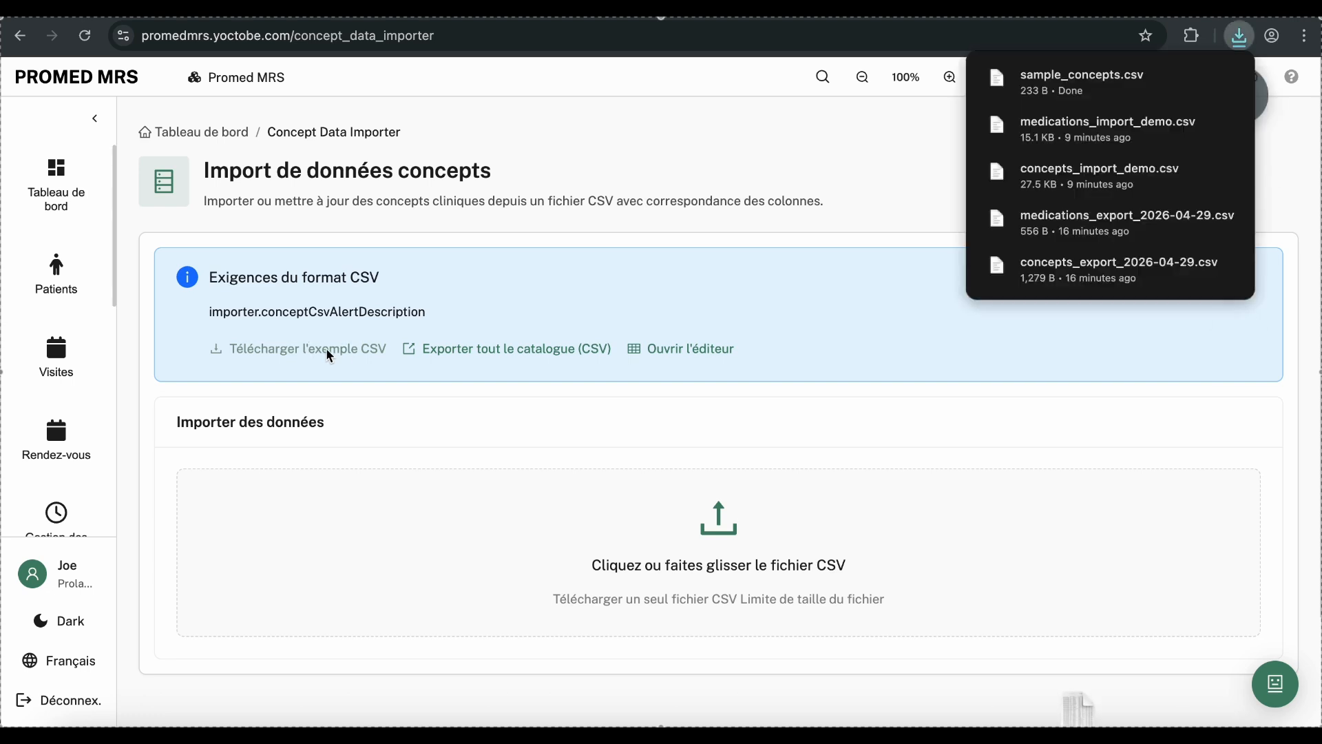
right_click(1102, 97)
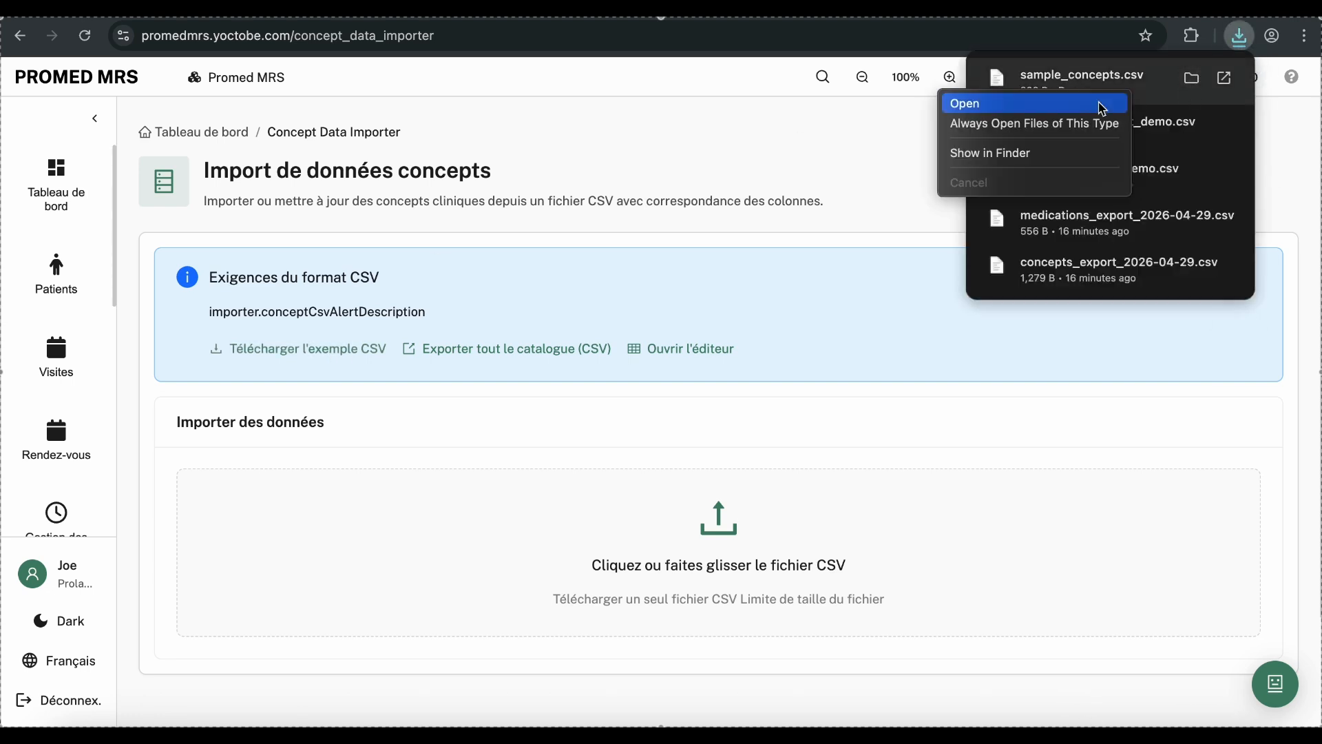
click(1085, 153)
right_click(421, 194)
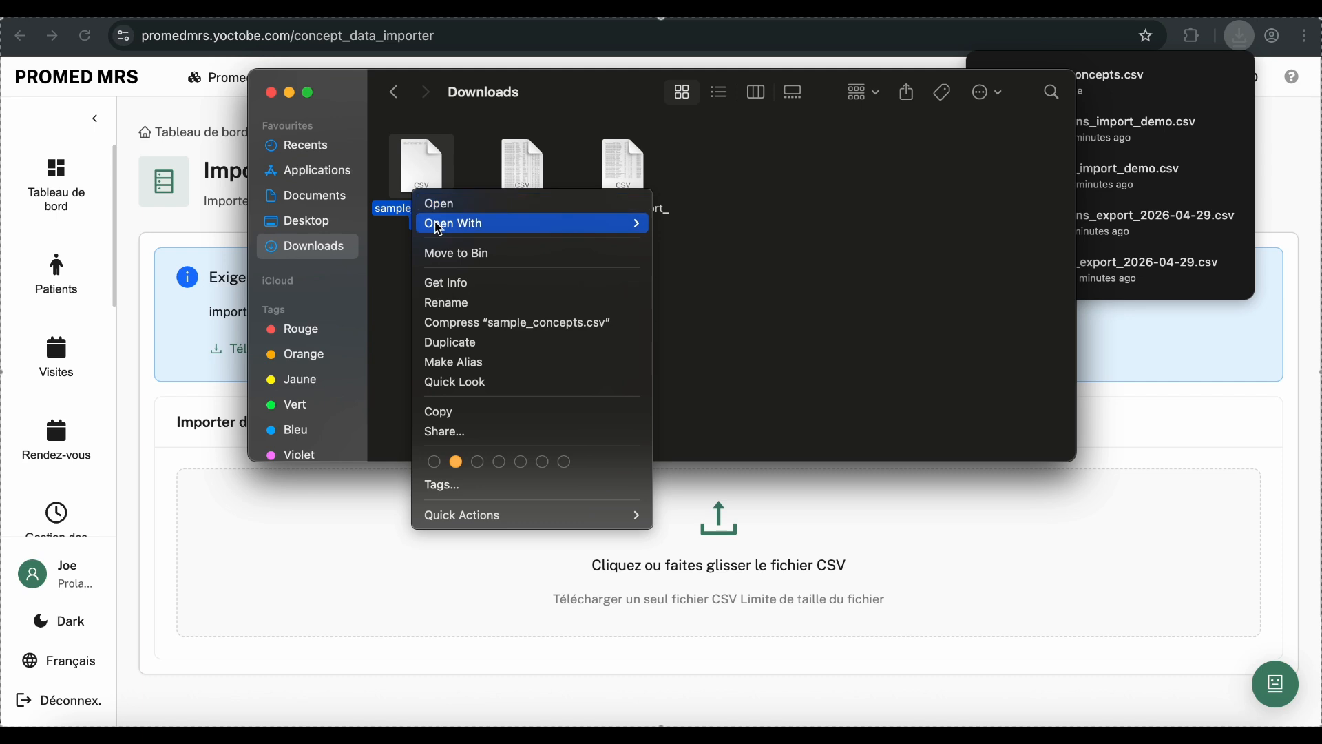
click(551, 383)
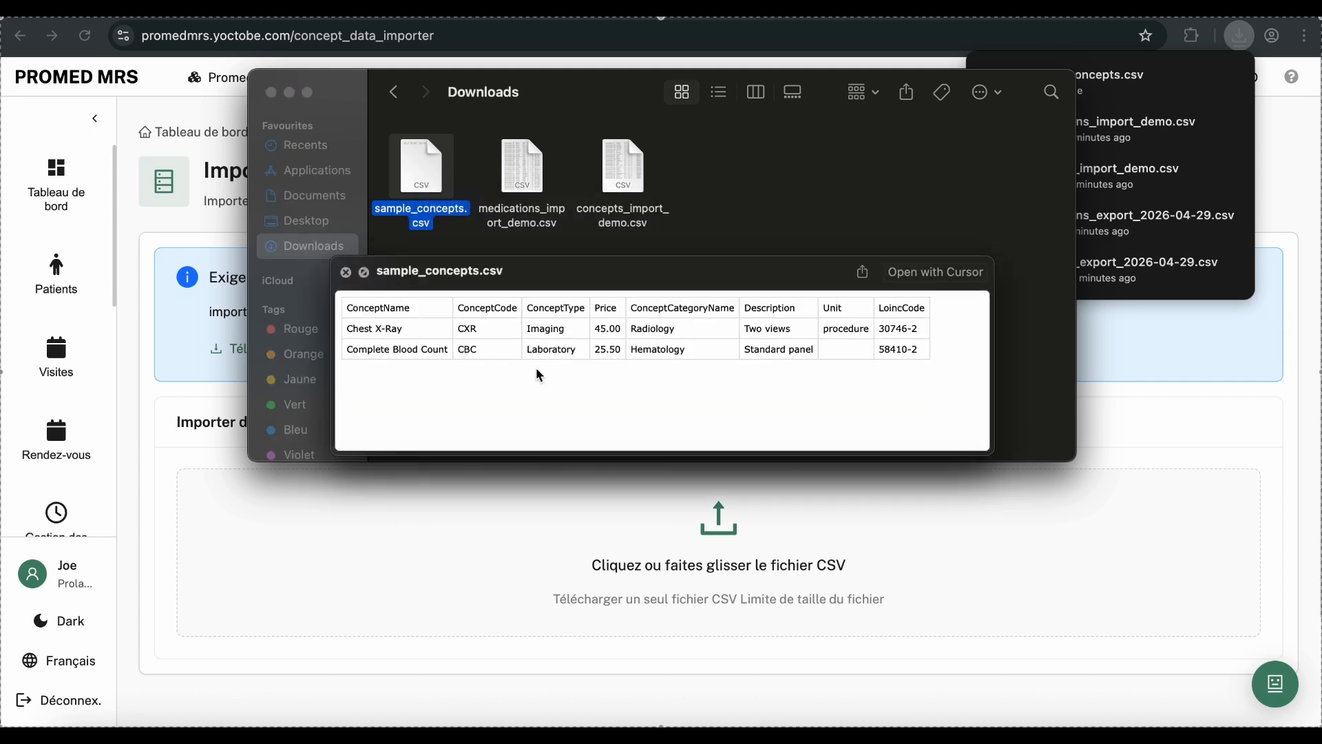
click(345, 272)
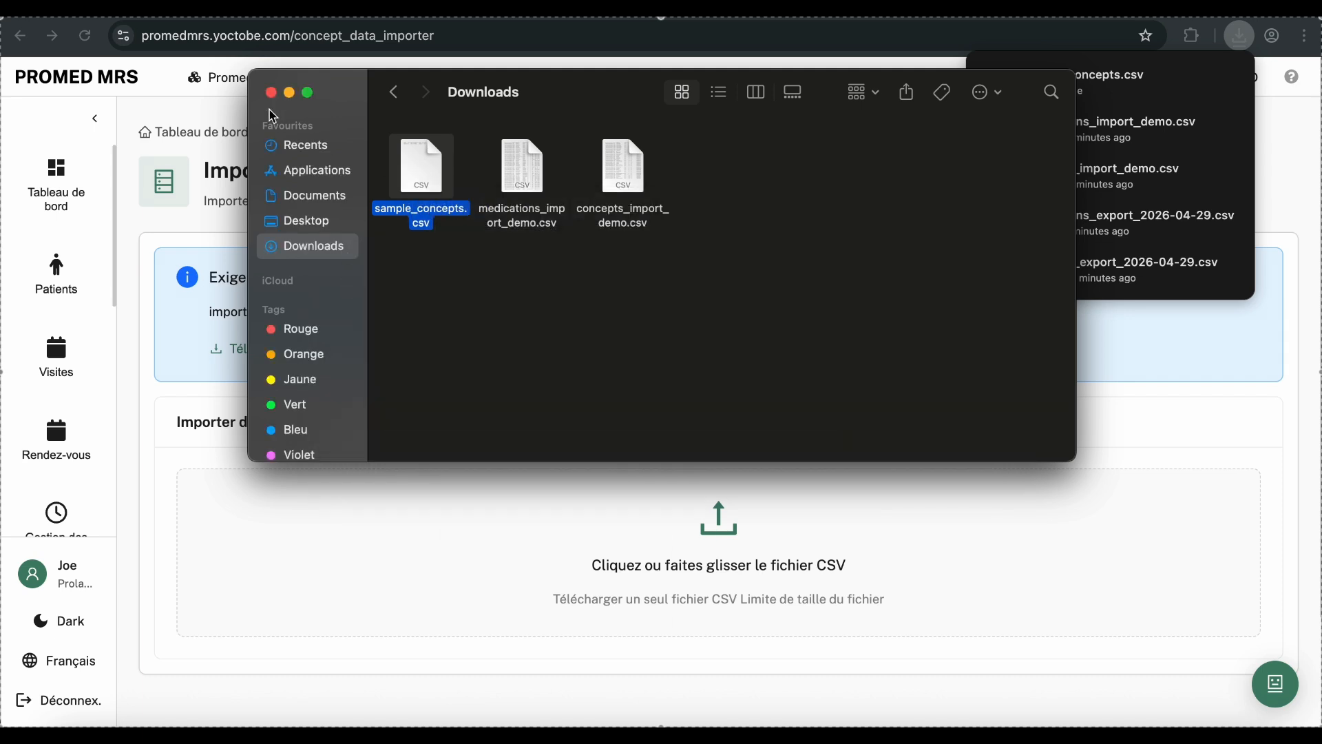
click(271, 92)
click(540, 438)
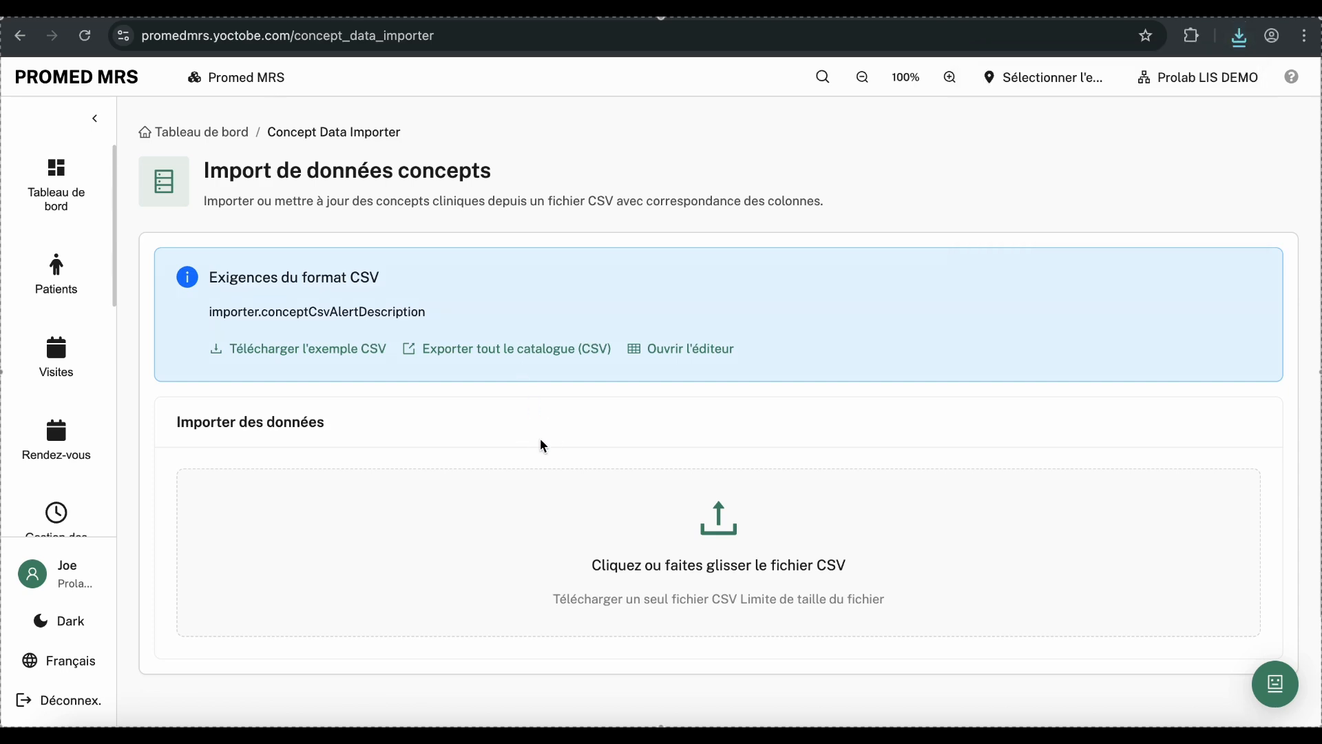
Step: Load concepts_import_demo.csv into the concept spreadsheet editor, review the suggested column mapping and apply it
click(683, 352)
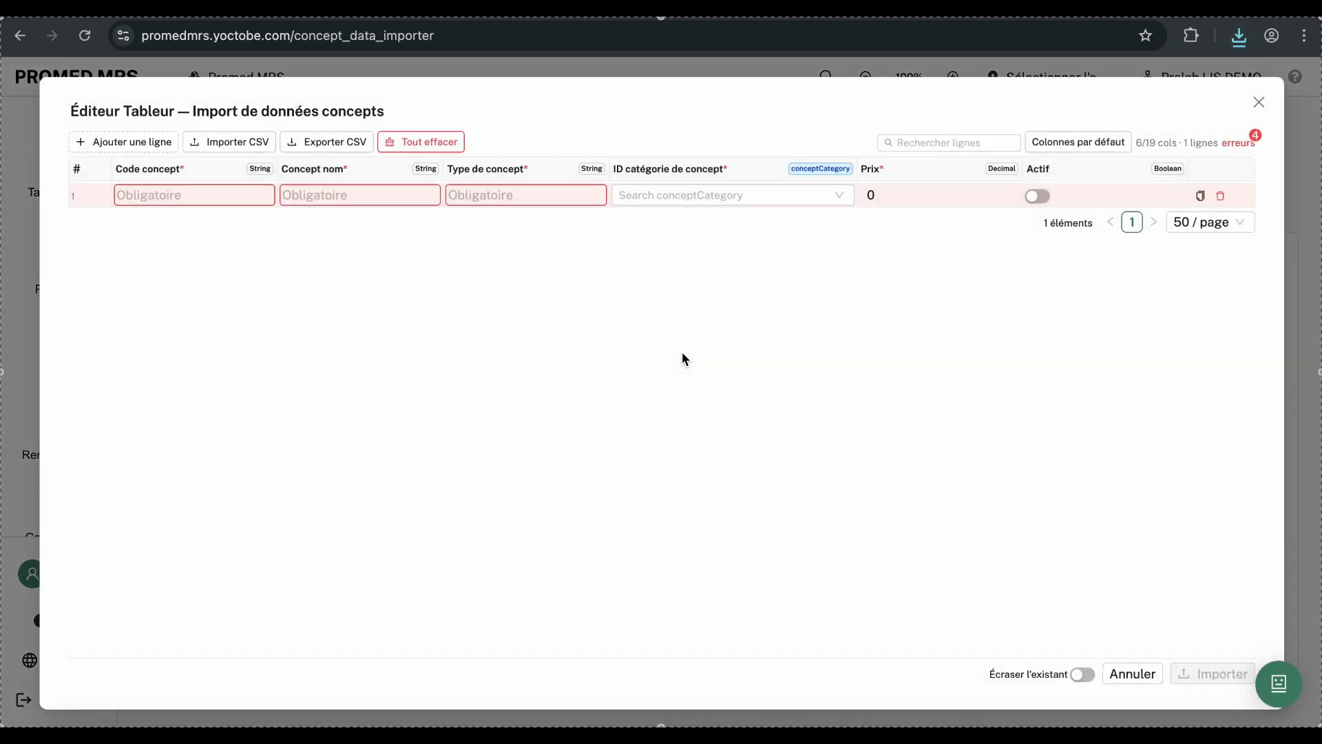
click(233, 146)
double_click(490, 229)
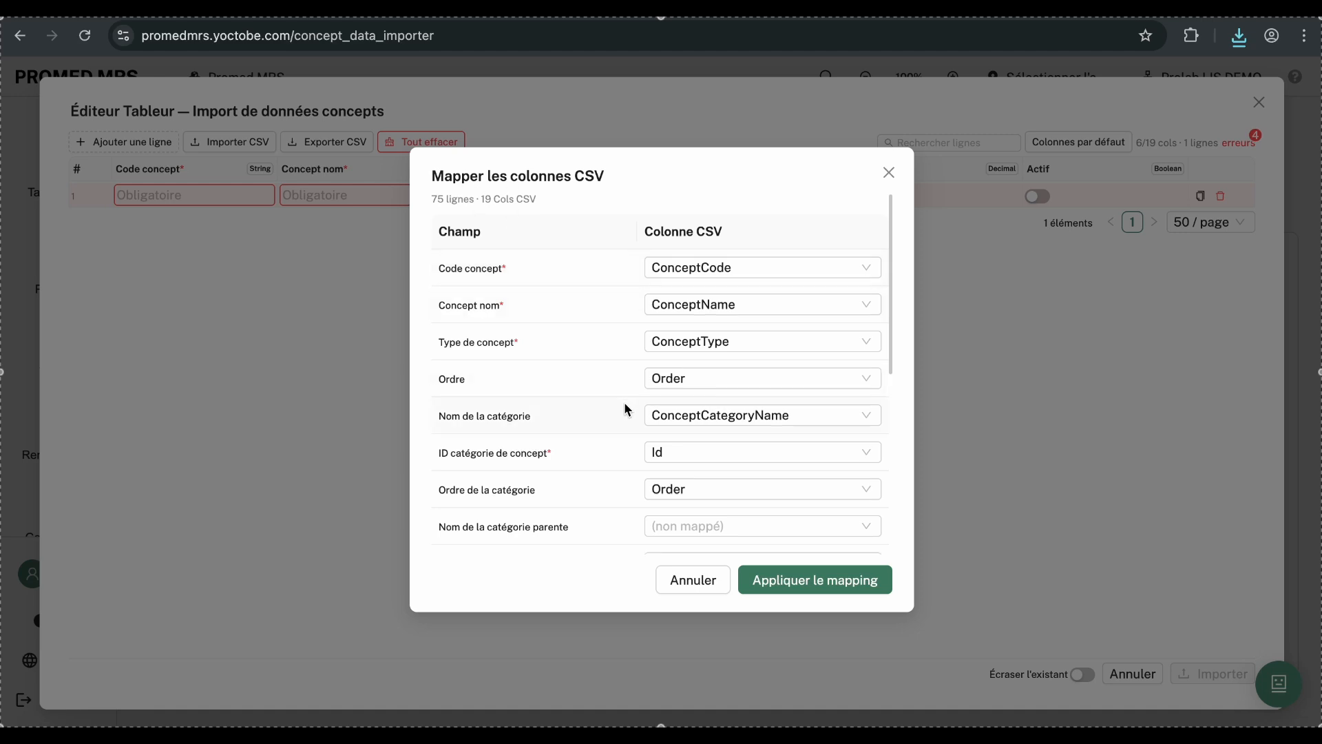
scroll(624, 407, down, 5)
scroll(624, 403, down, 1)
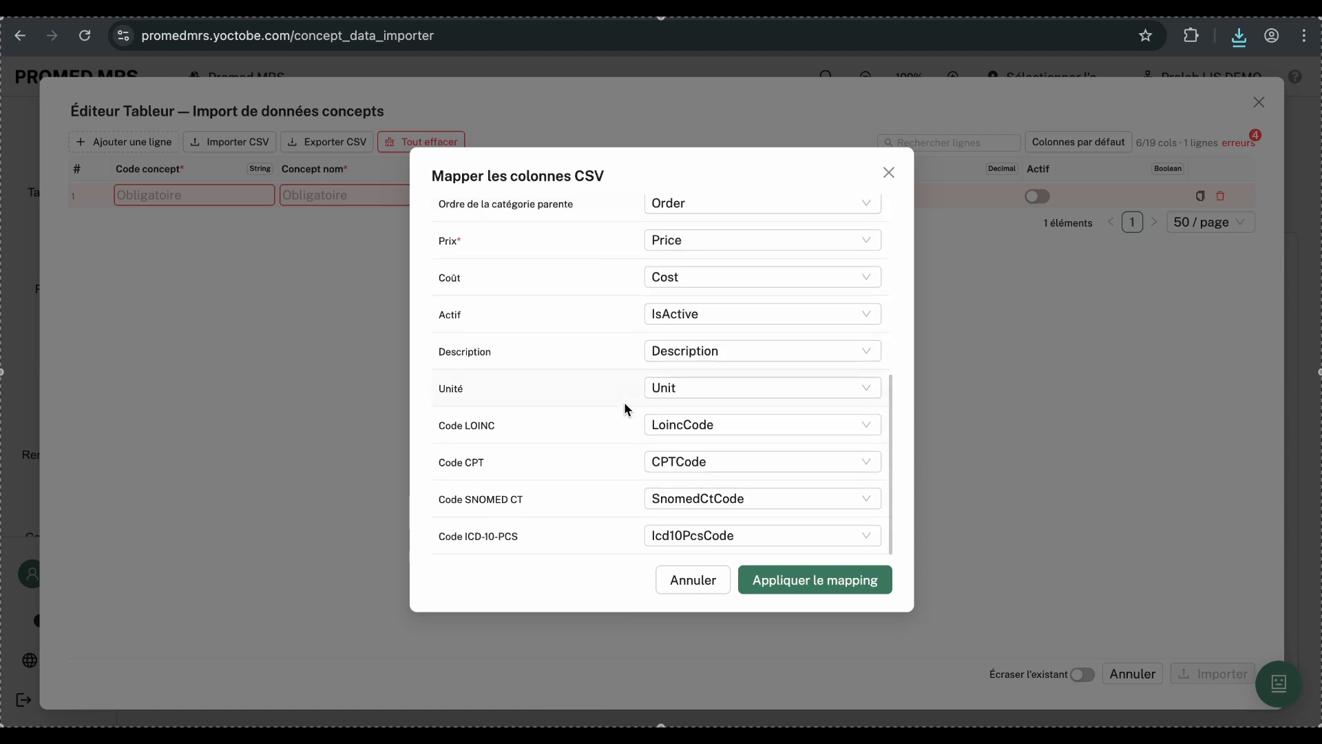
scroll(624, 403, up, 6)
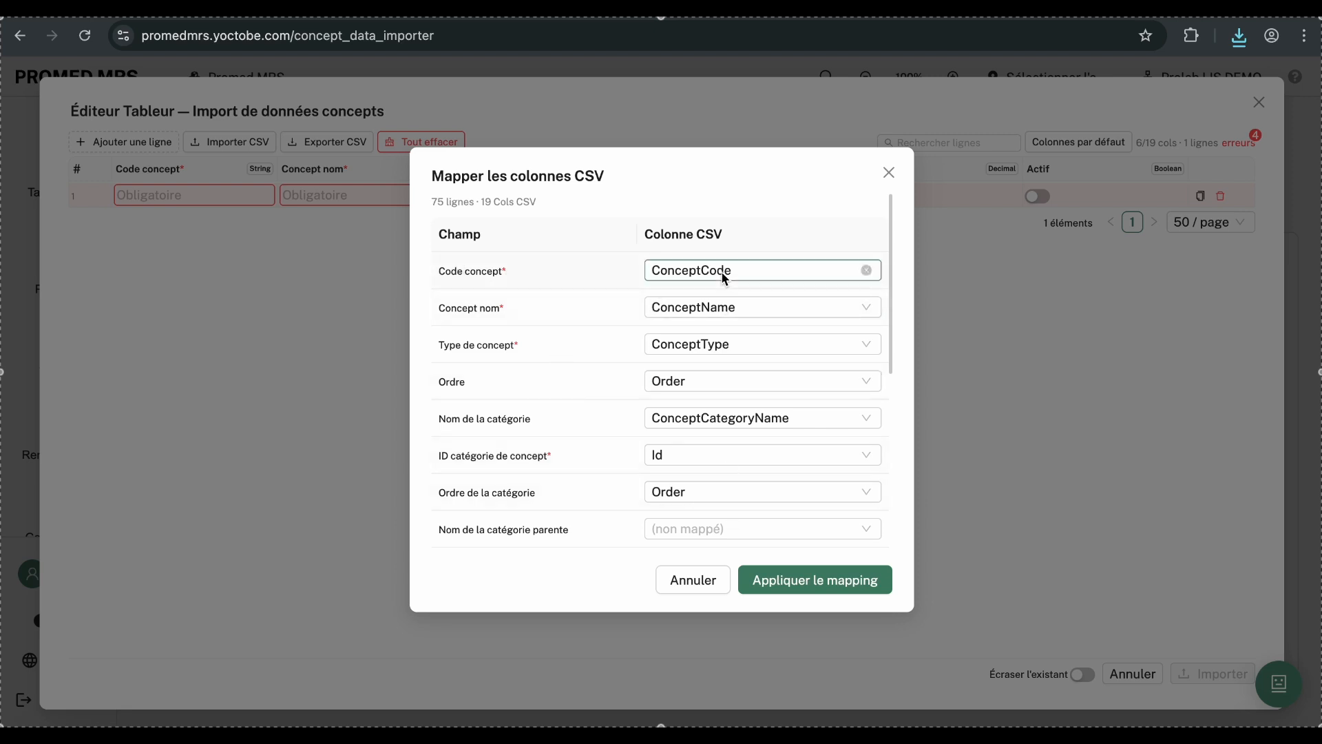
scroll(731, 486, down, 3)
click(790, 591)
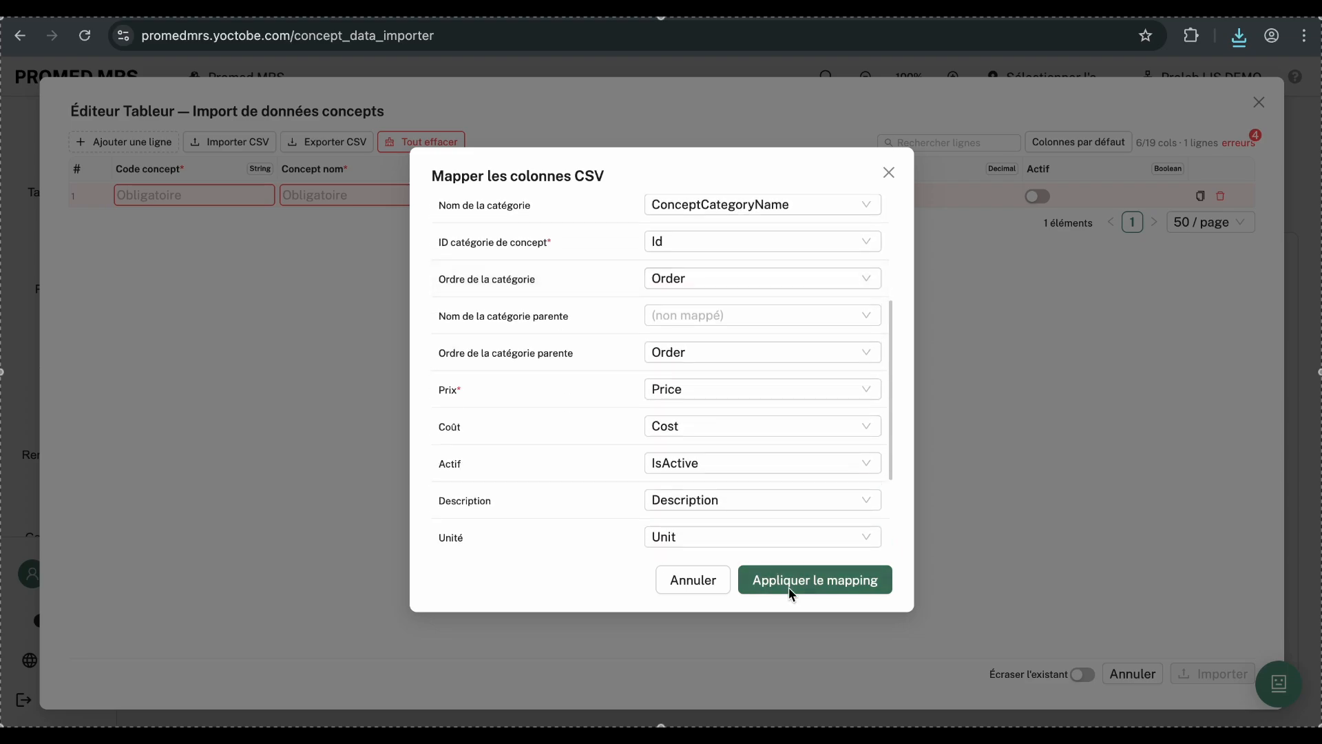
Step: Assign the Consultation category to the first three consultation rows and to the LITVIP row
scroll(518, 257, down, 10)
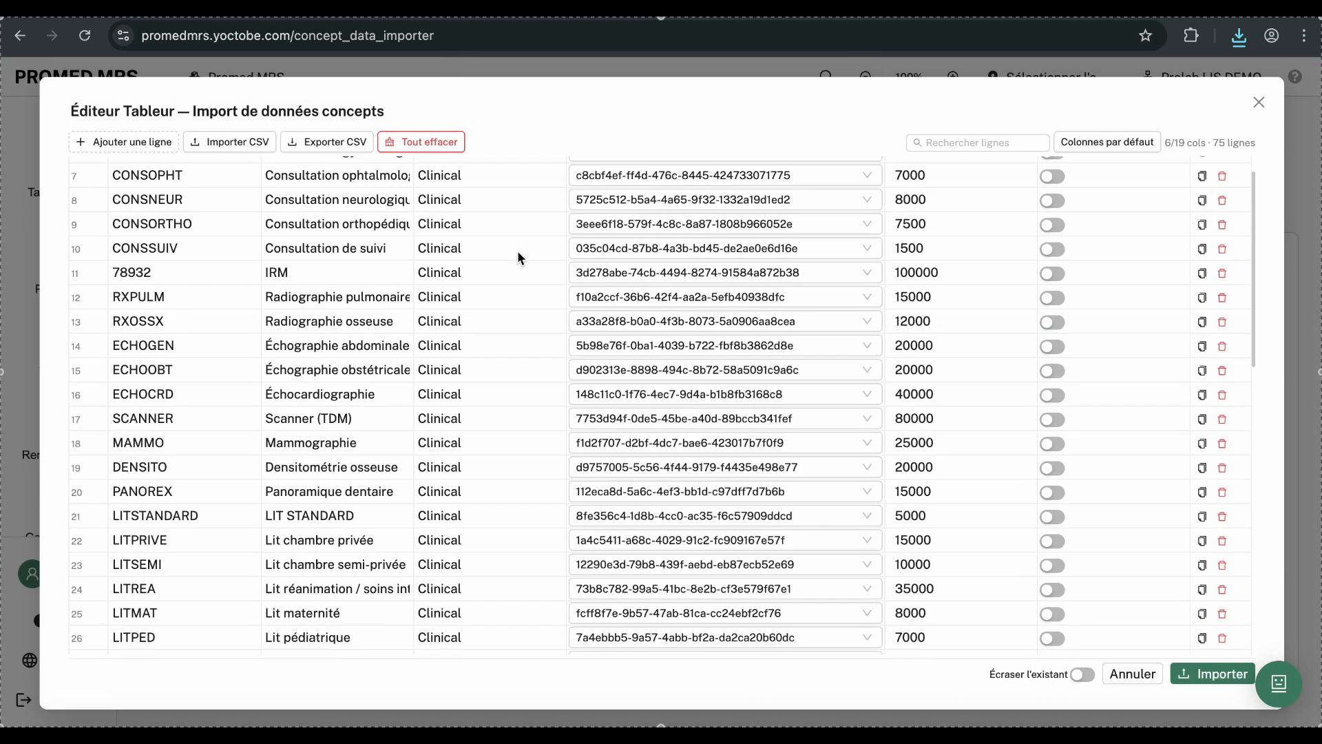
scroll(518, 261, up, 3)
scroll(518, 268, up, 8)
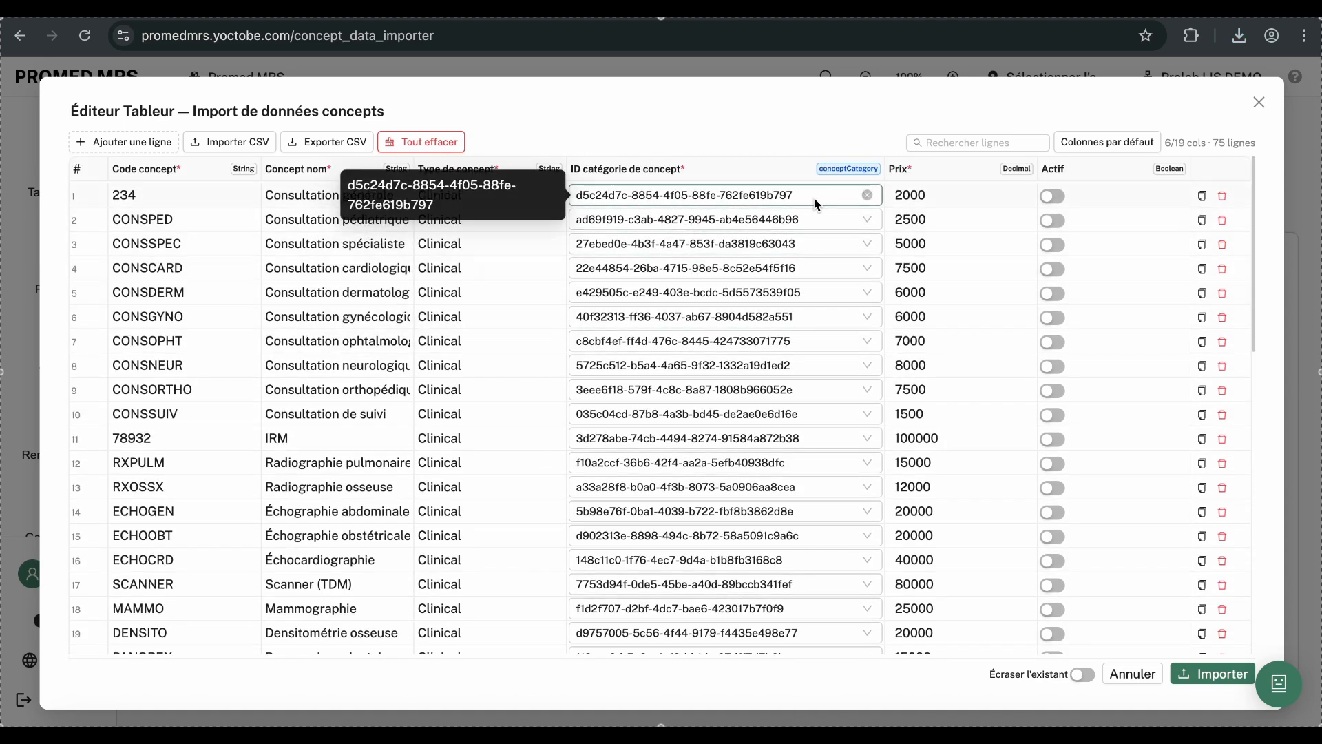
click(841, 197)
click(831, 175)
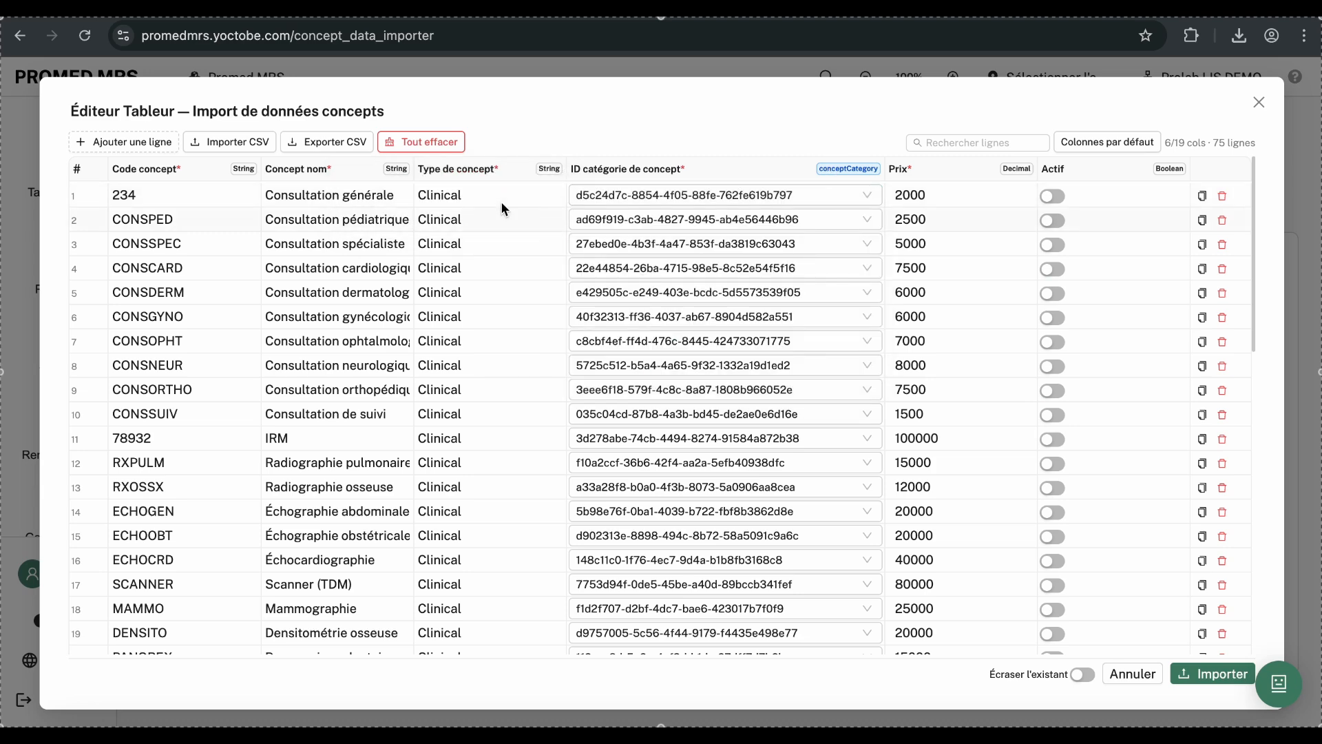
click(668, 201)
click(682, 288)
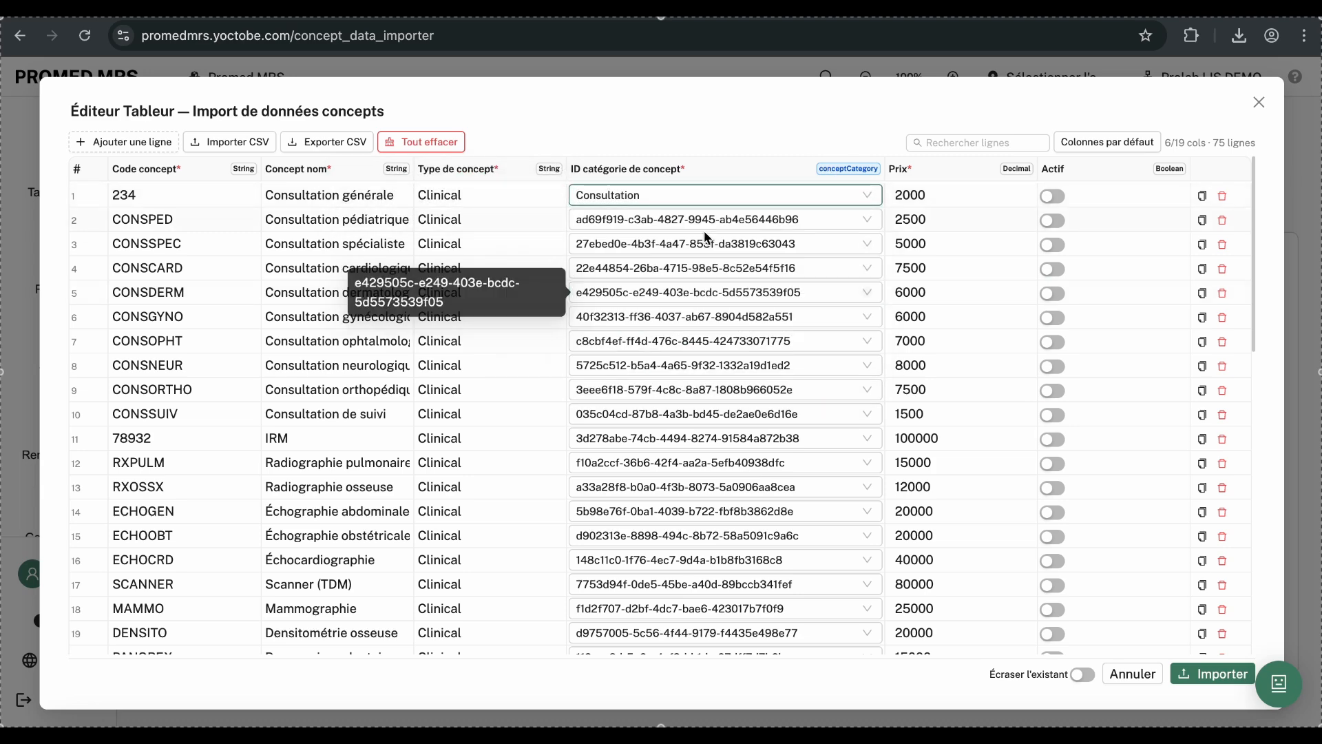
click(696, 317)
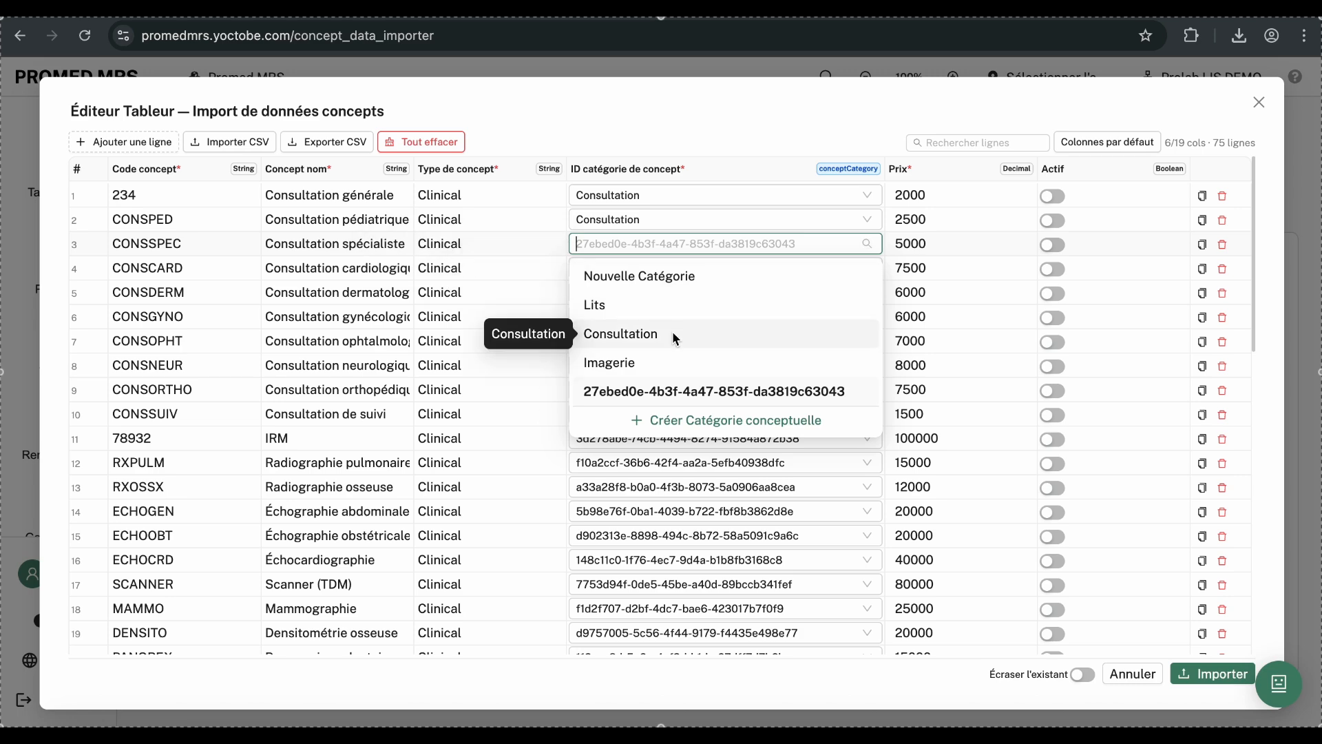
click(673, 332)
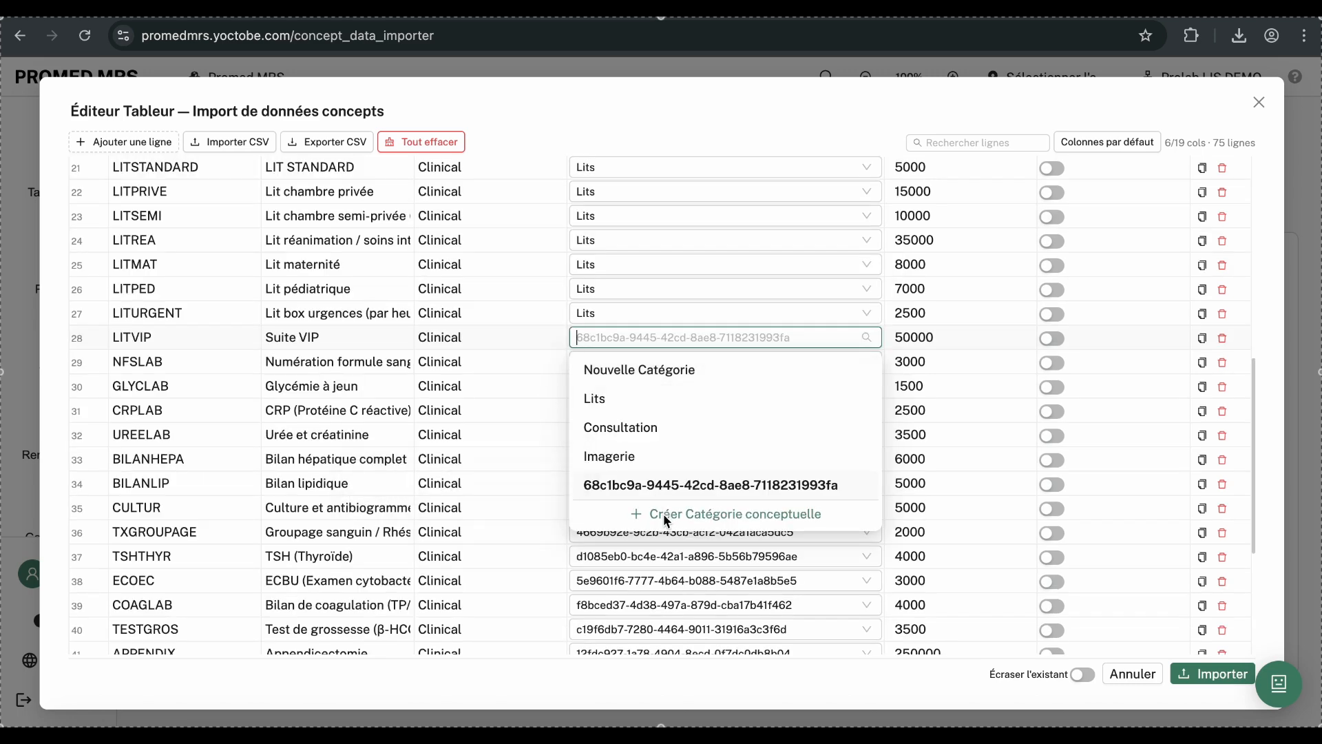
click(669, 426)
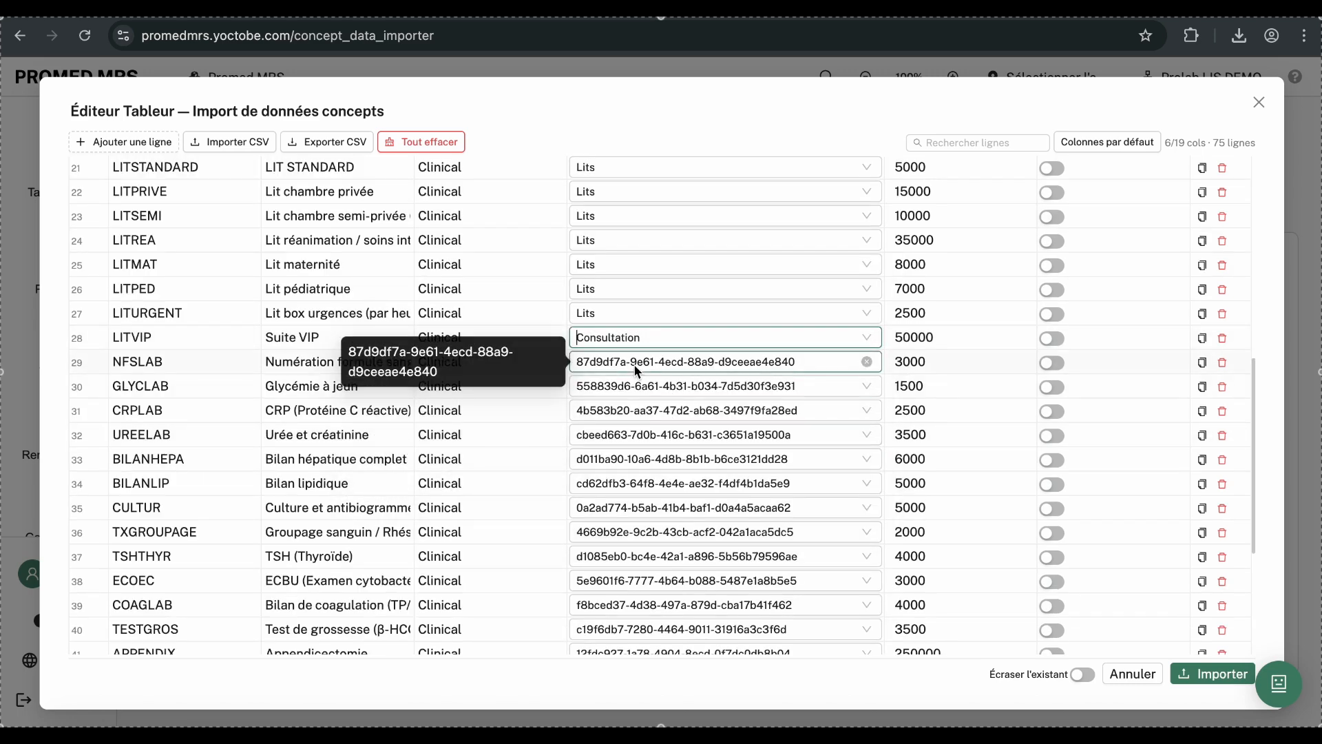
Step: Create an active concept category named Laboratoire from the NFSLAB row and assign it to that row
click(636, 371)
click(704, 538)
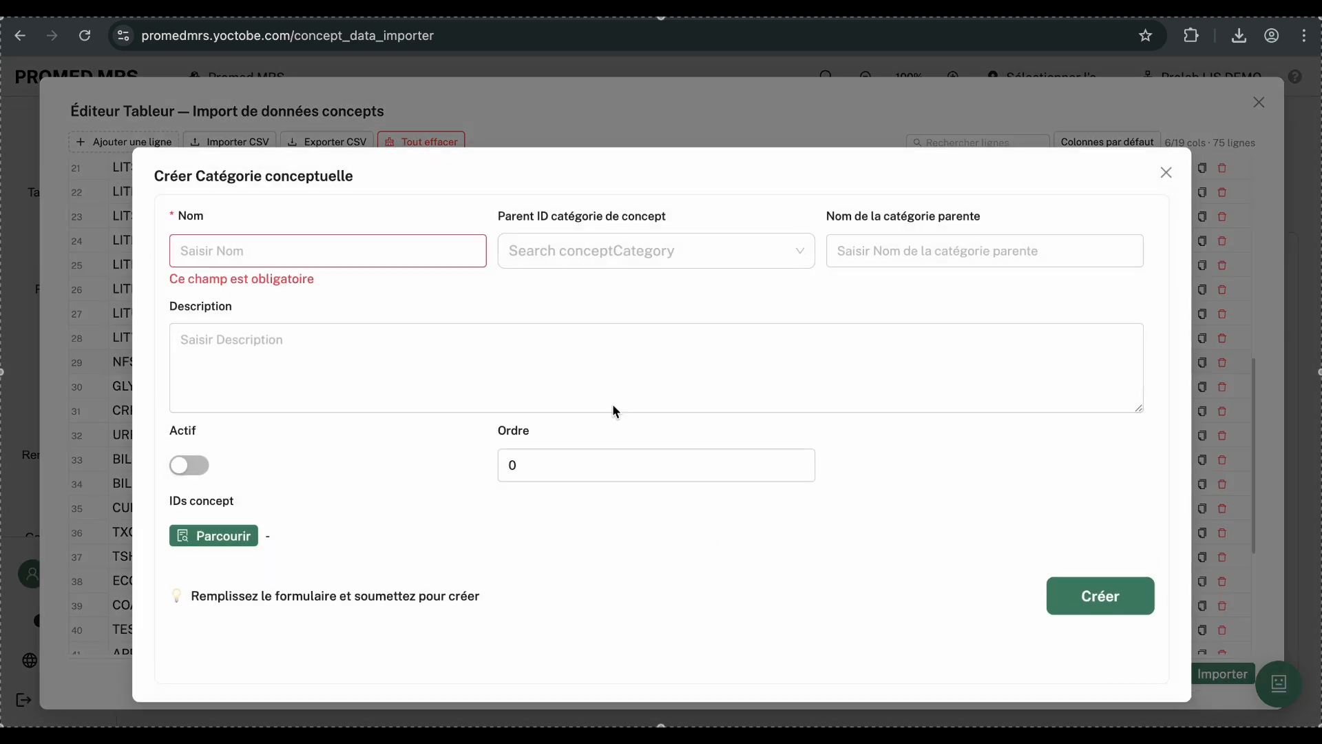
click(440, 253)
text(Lqbo)
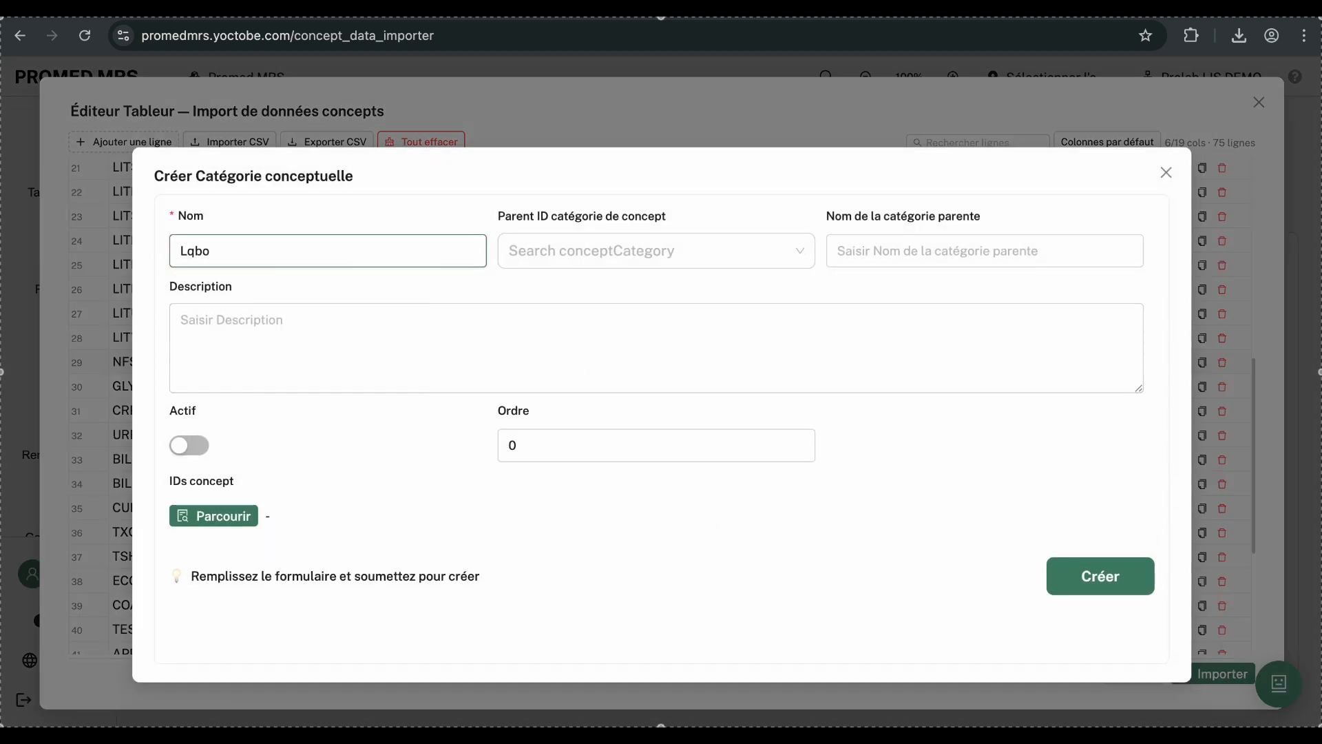
key(BackSpace)
key(BackSpace)
key(BackSpace)
text(aboratoire)
click(190, 444)
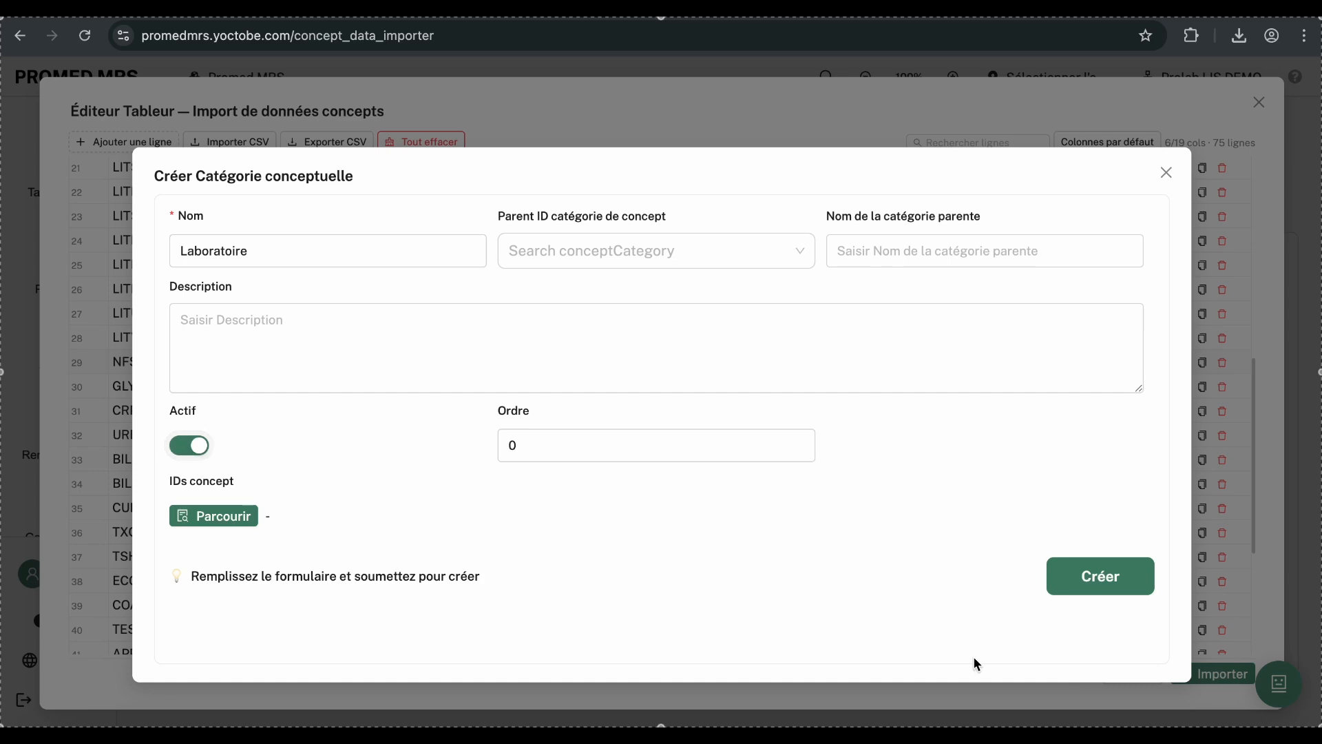
click(1086, 577)
click(1165, 173)
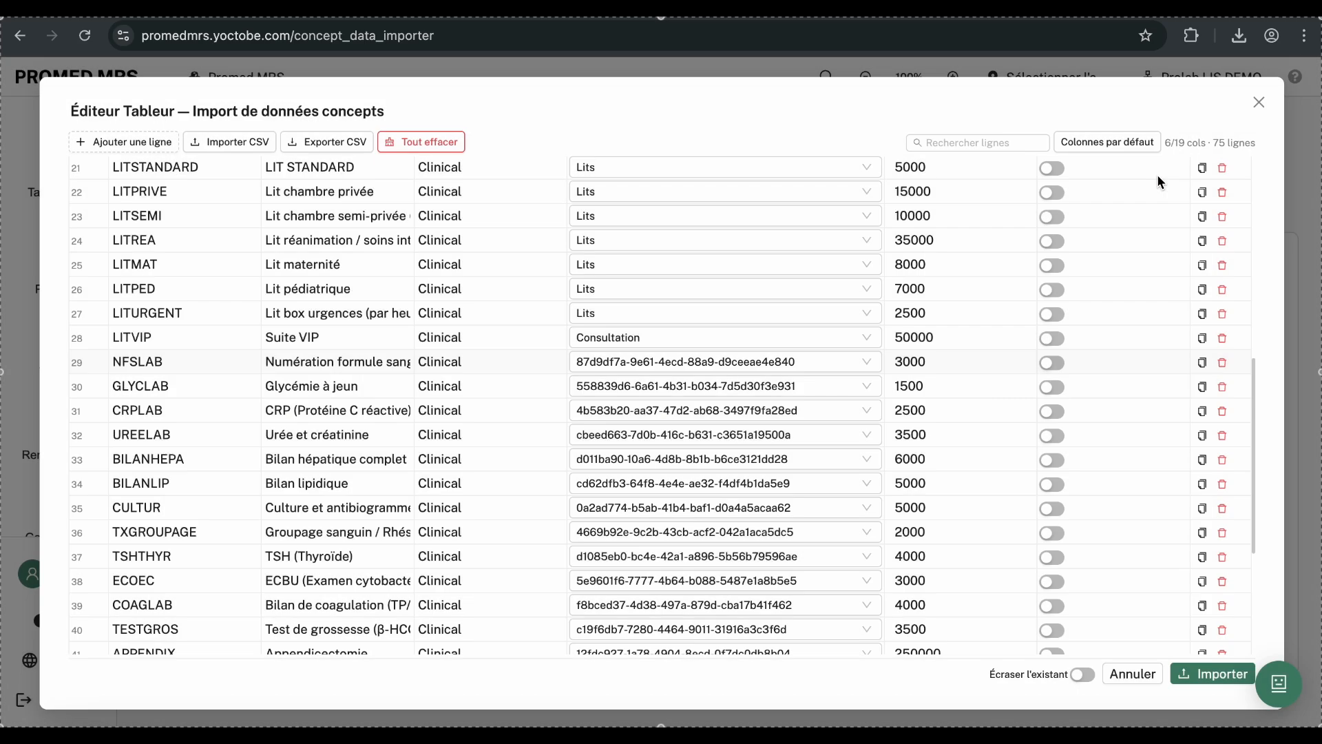
click(721, 360)
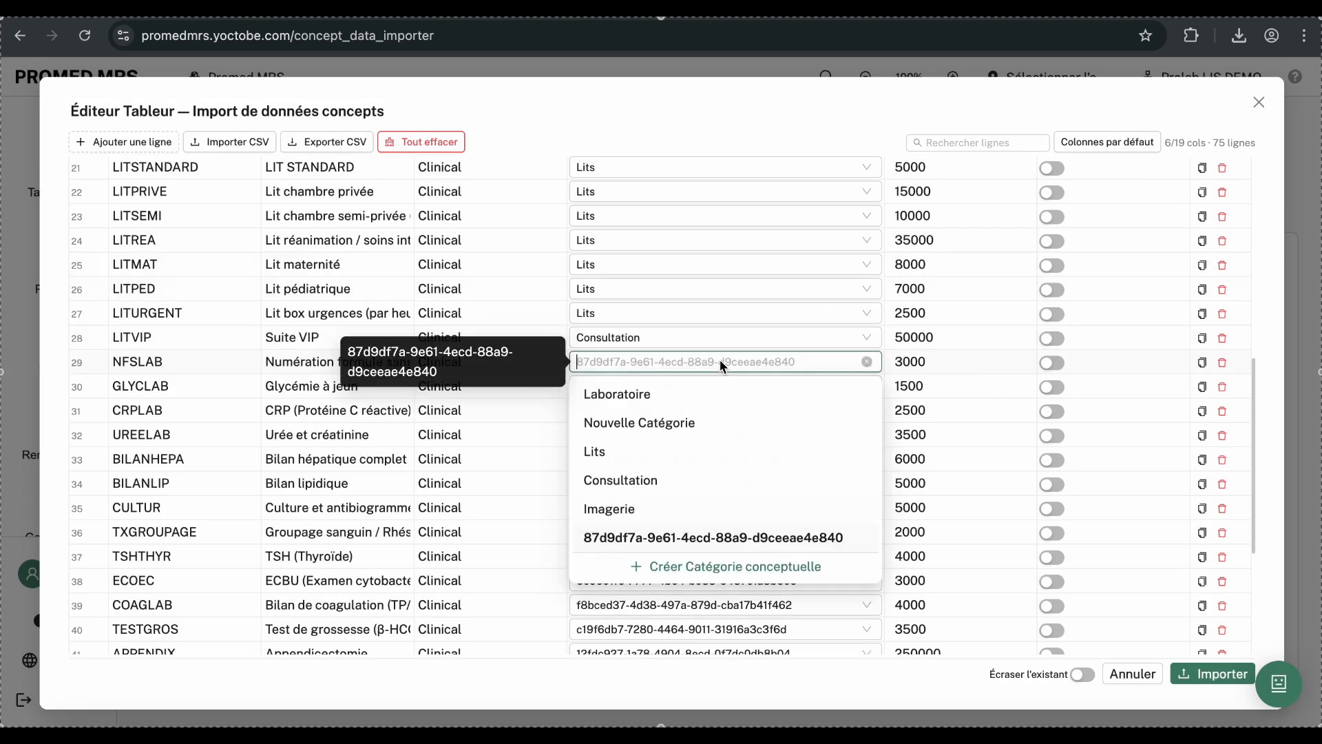
click(720, 394)
Step: Display all columns in the concept editor, check the categorised rows and import all 75 rows
scroll(1038, 427, down, 9)
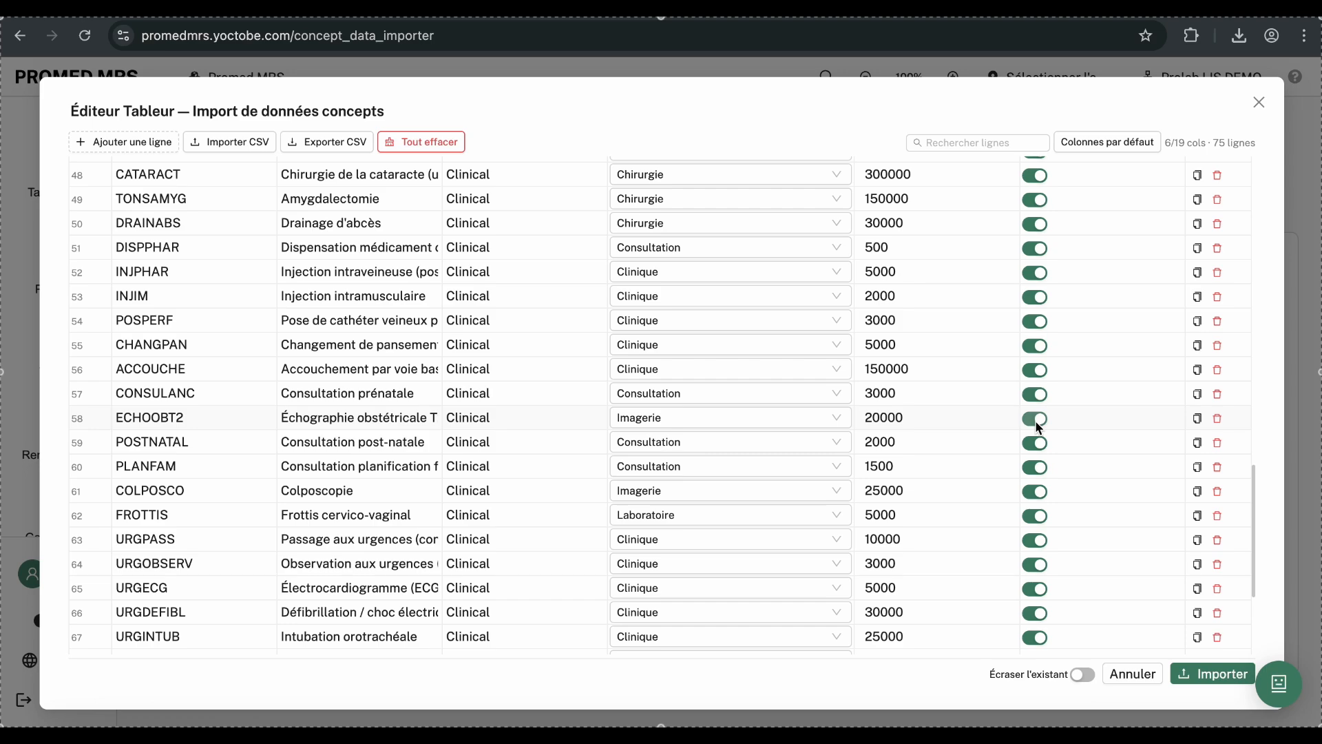
scroll(1039, 427, up, 15)
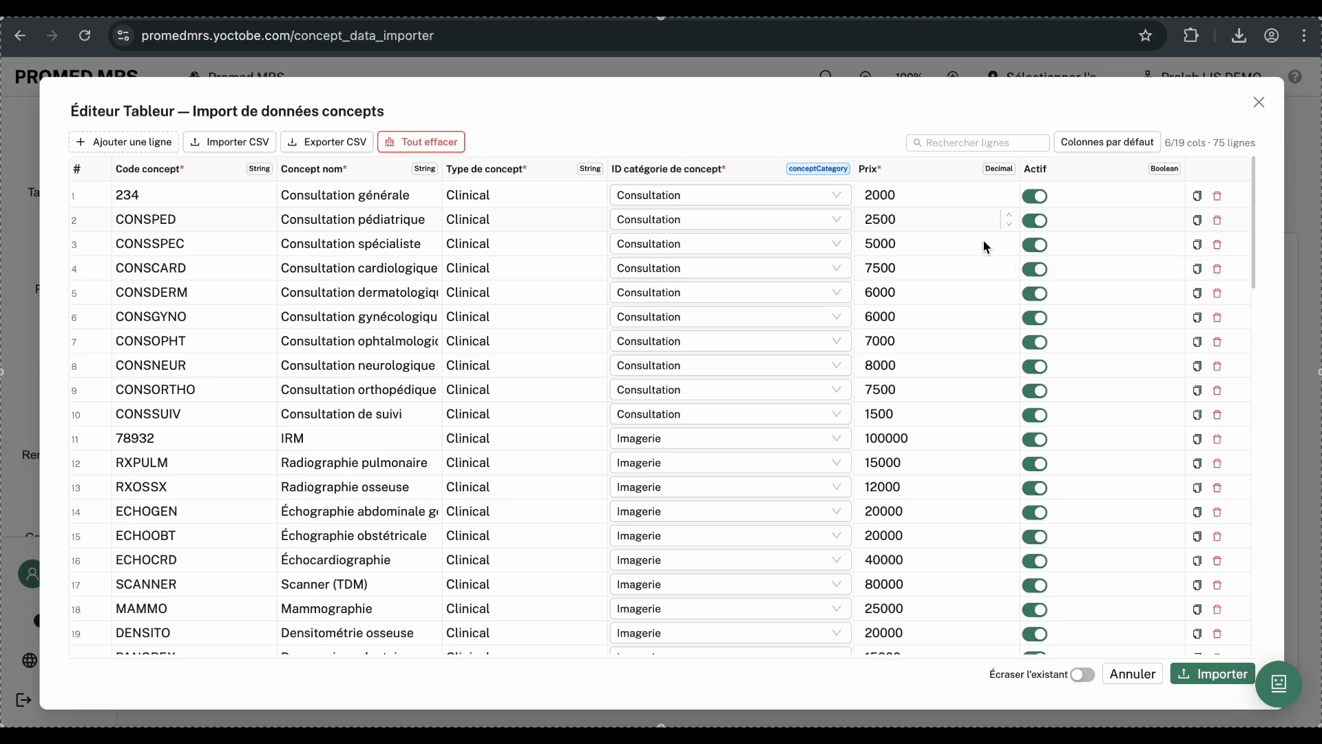
click(1107, 141)
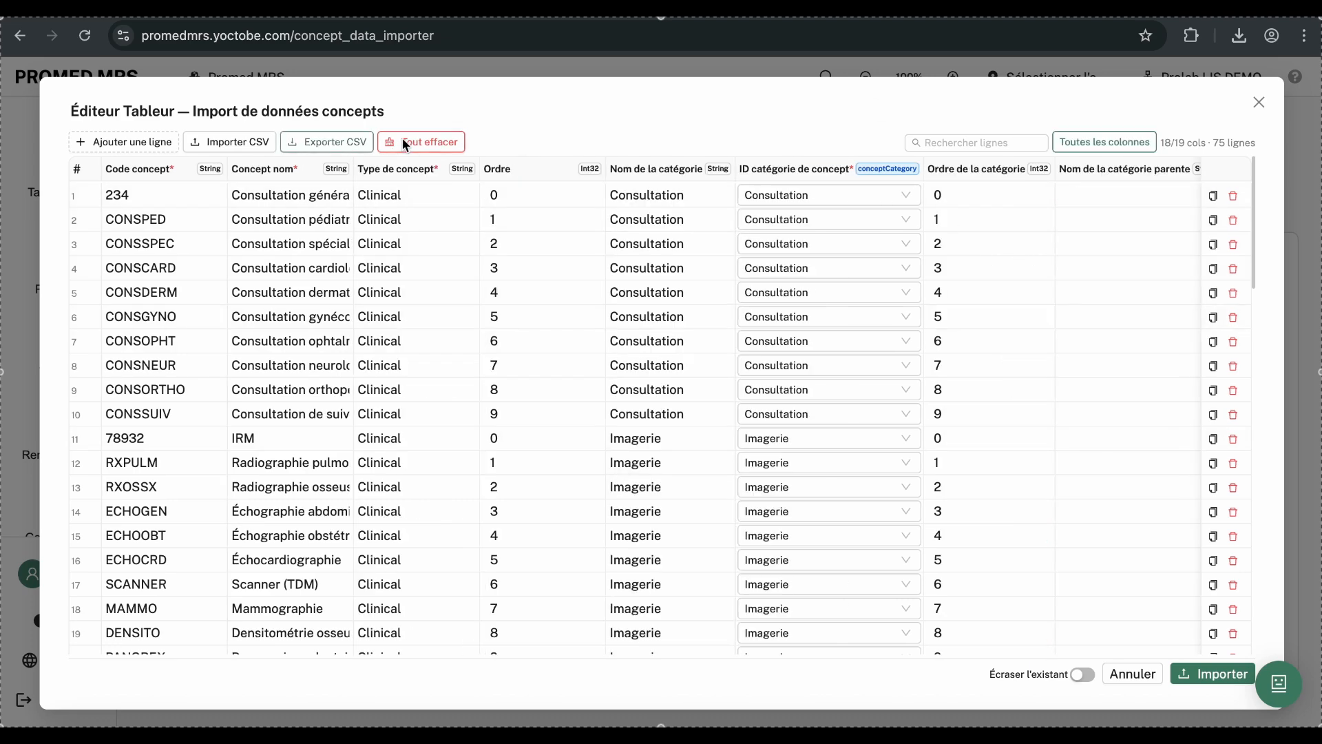
click(1302, 197)
click(716, 352)
scroll(724, 348, down, 15)
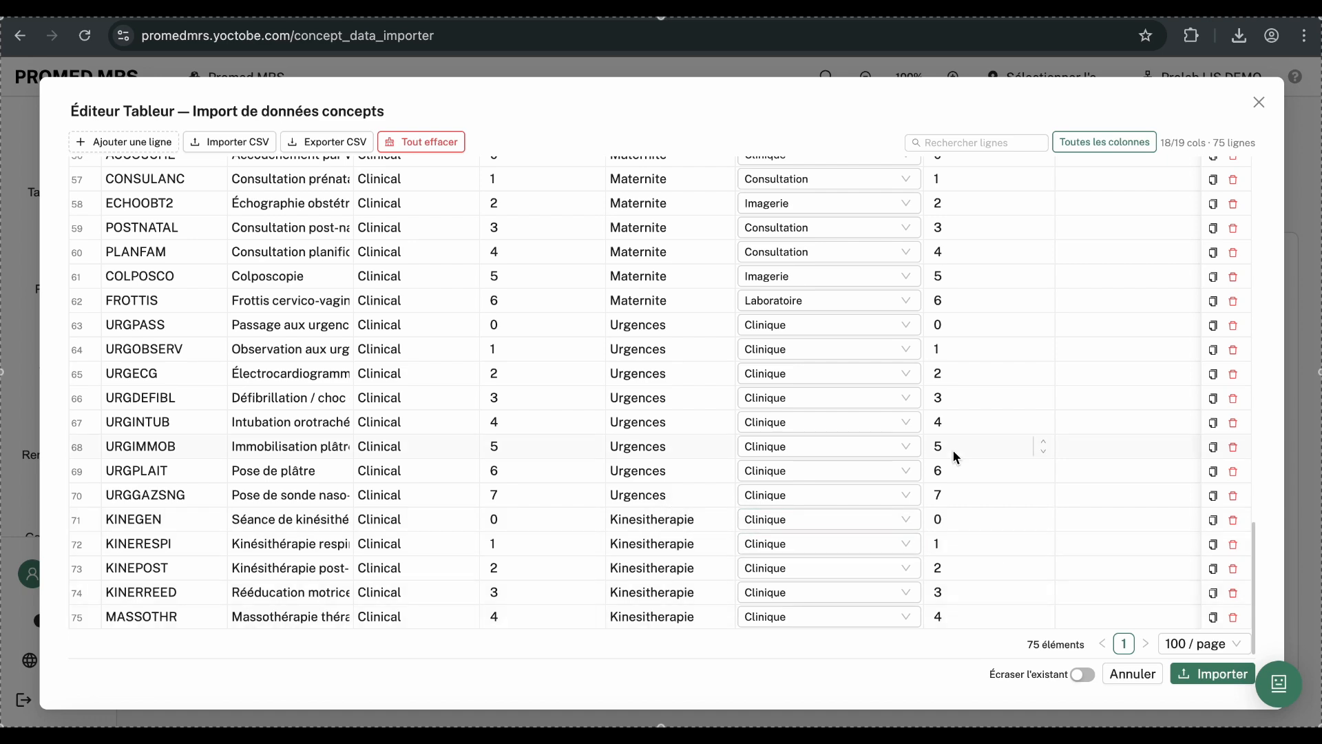
scroll(953, 457, up, 3)
click(1231, 687)
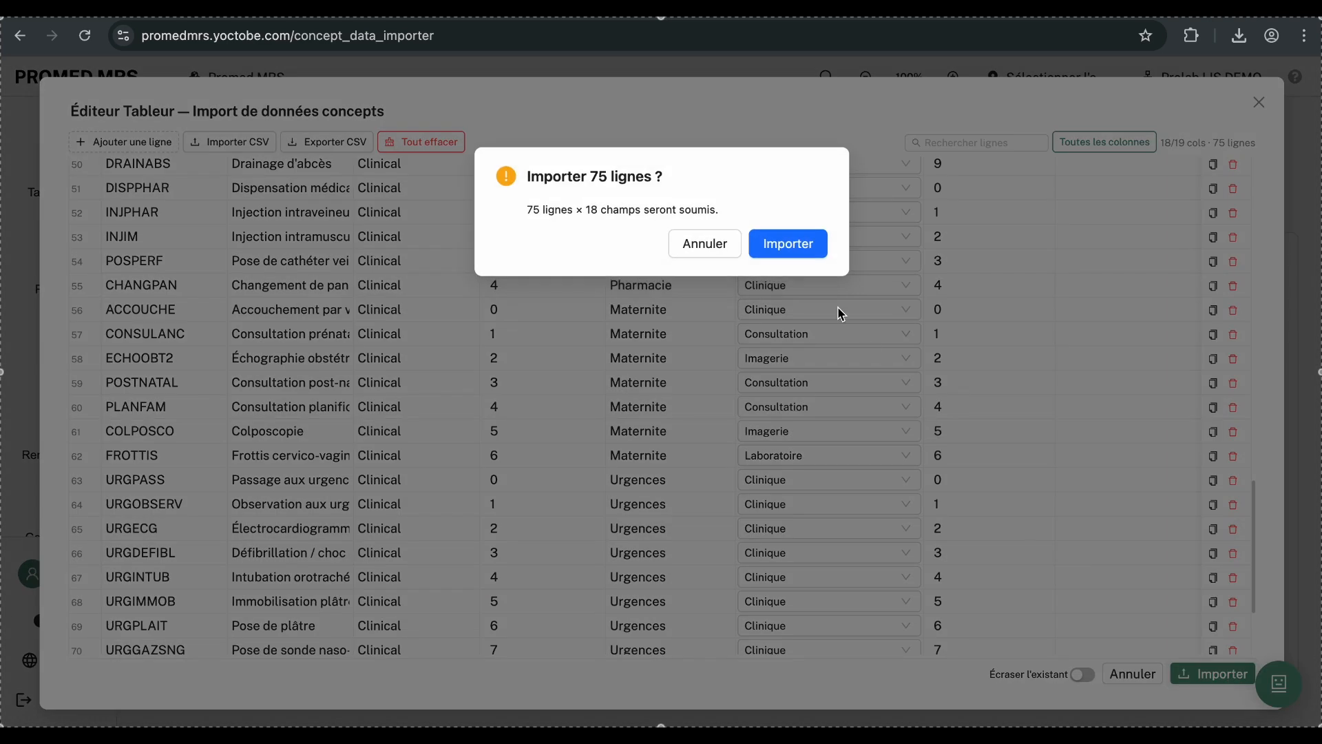
click(774, 254)
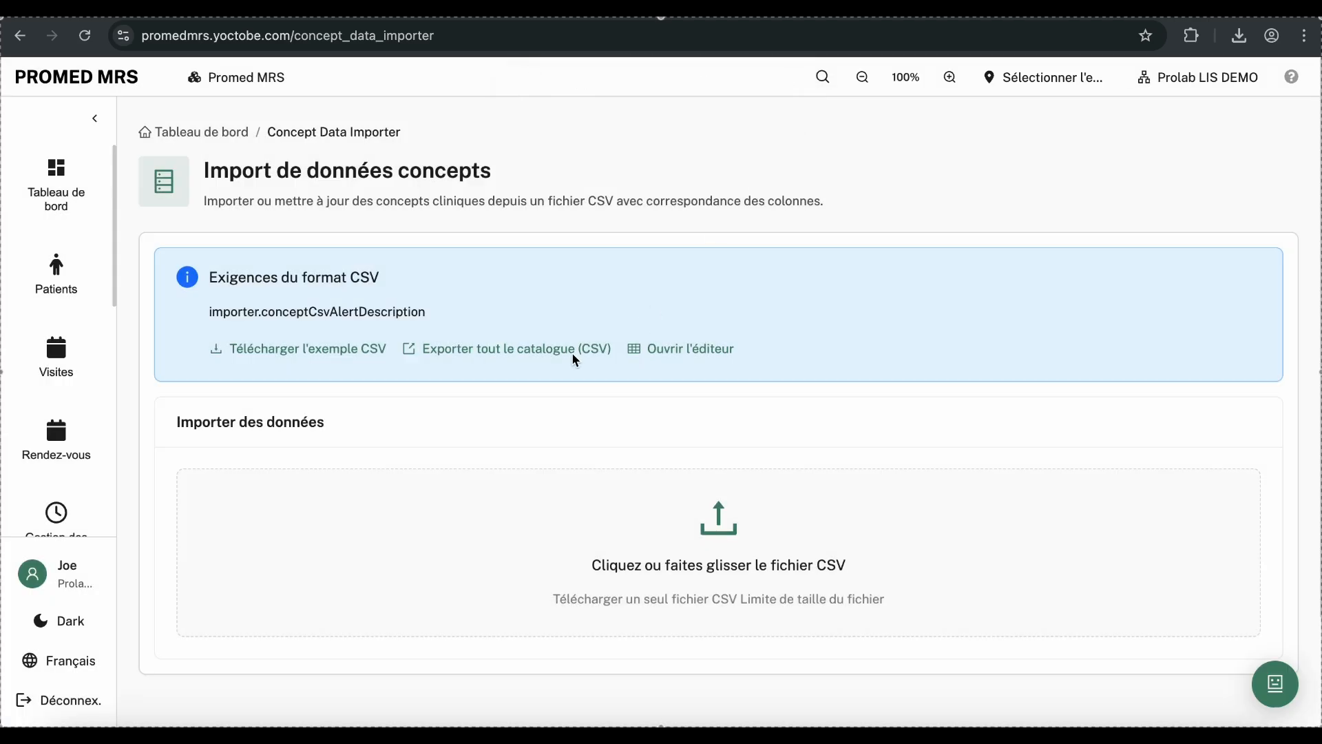
Step: Open the concept nomenclature and examine the imported concepts in the Clinique, Consultation and Imagerie categories
scroll(233, 431, down, 3)
scroll(76, 431, down, 5)
click(77, 424)
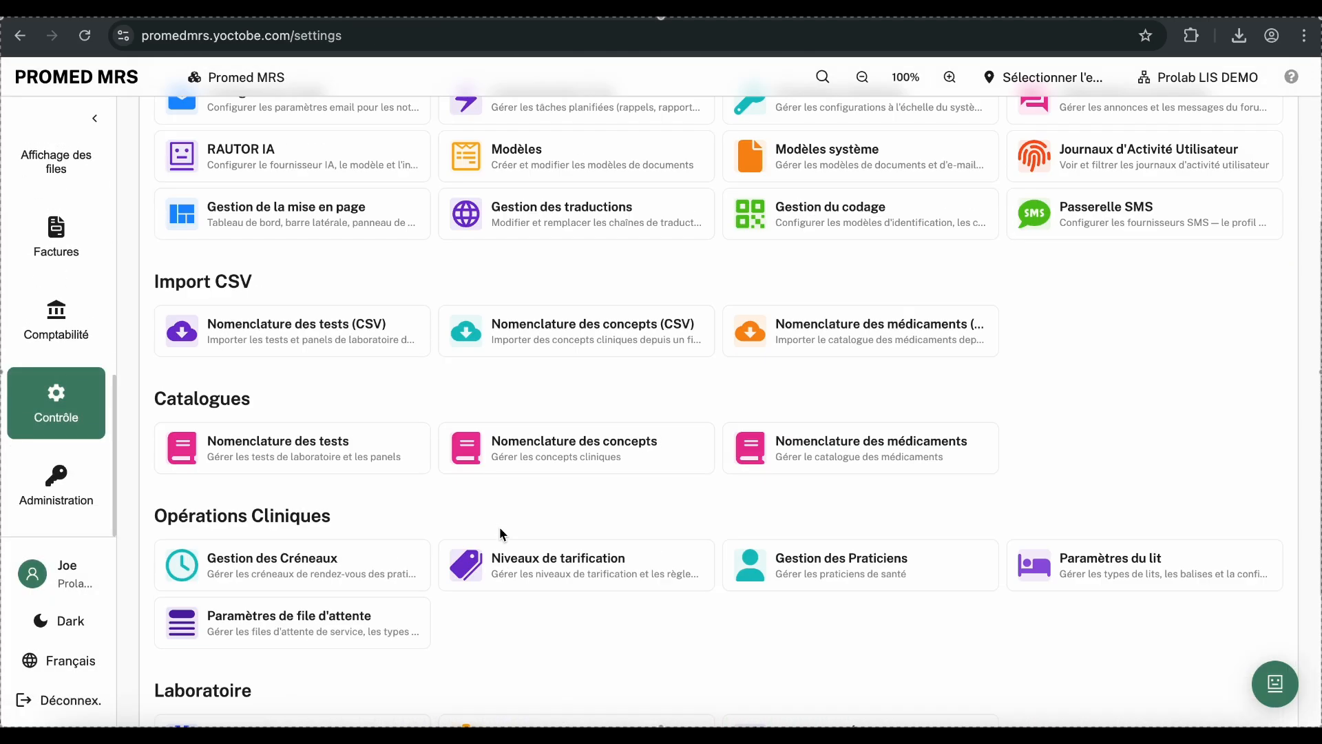
click(548, 457)
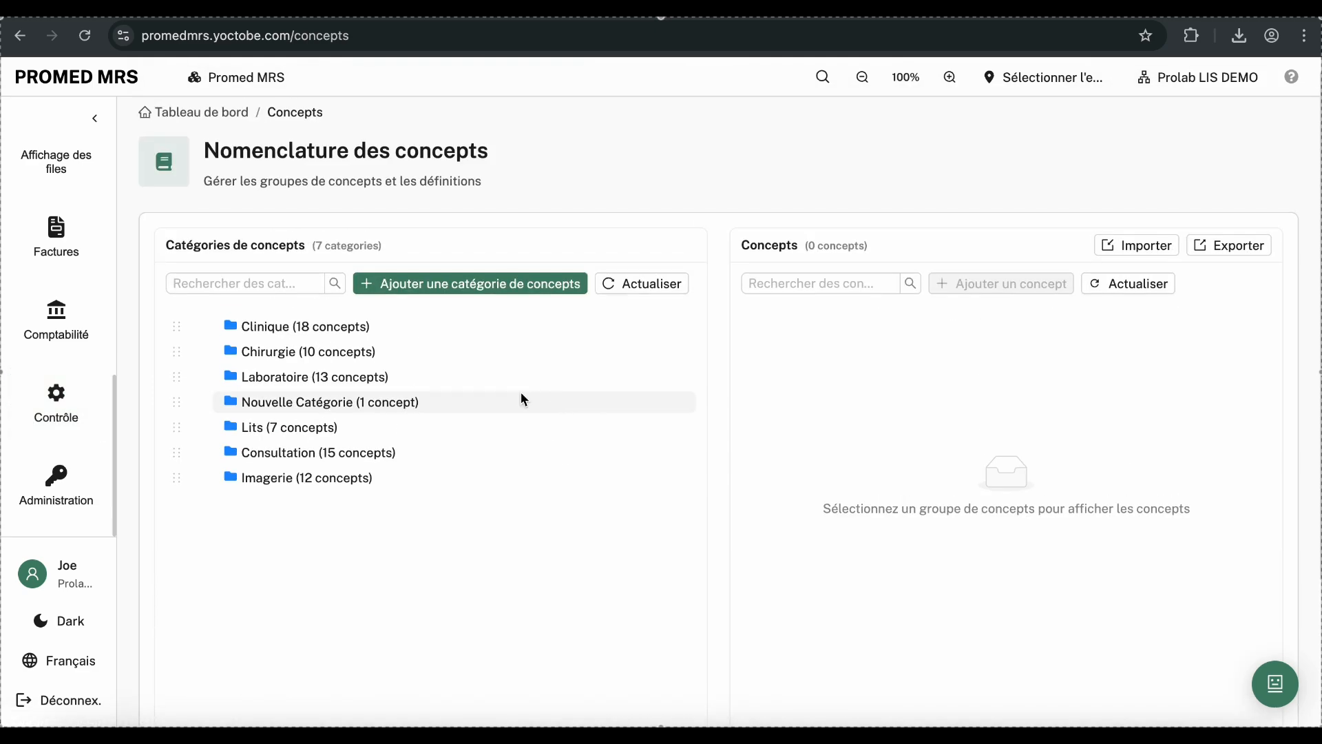
click(340, 328)
scroll(833, 457, right, 10)
scroll(834, 455, right, 5)
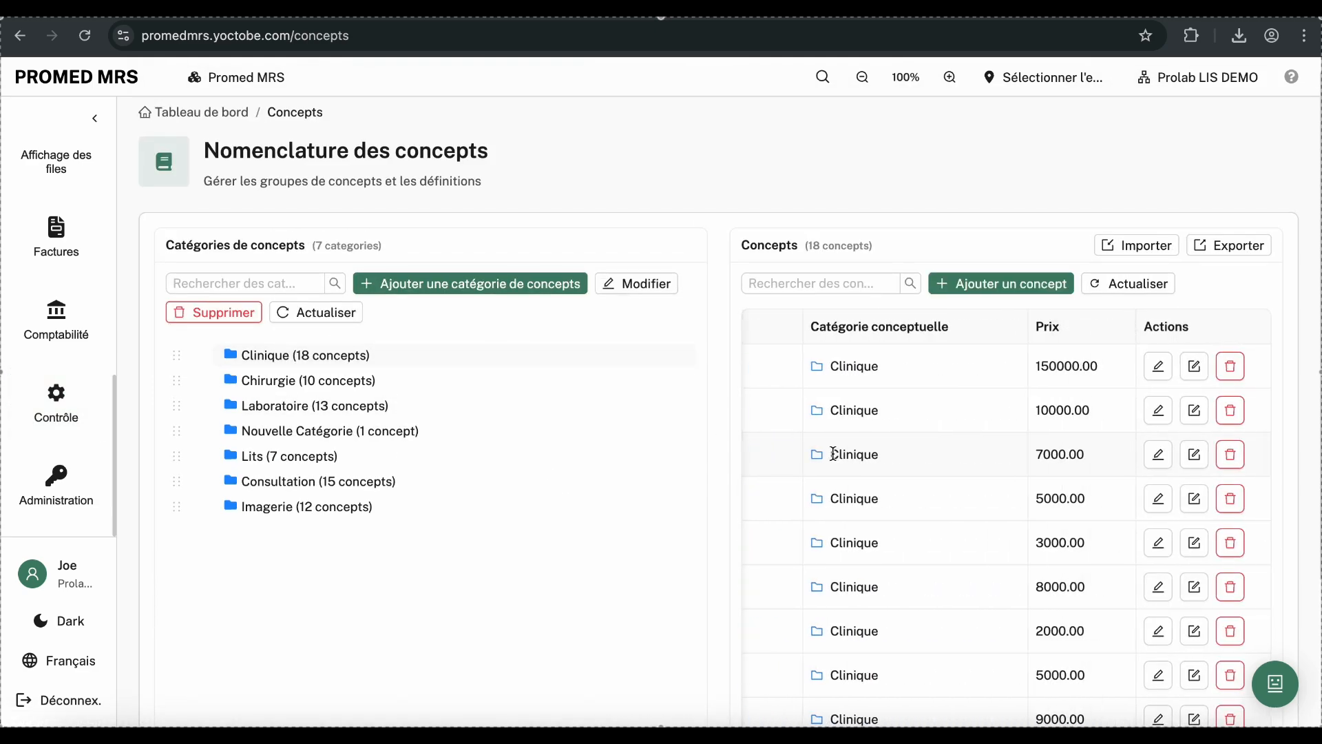
scroll(835, 447, down, 5)
click(444, 480)
click(441, 509)
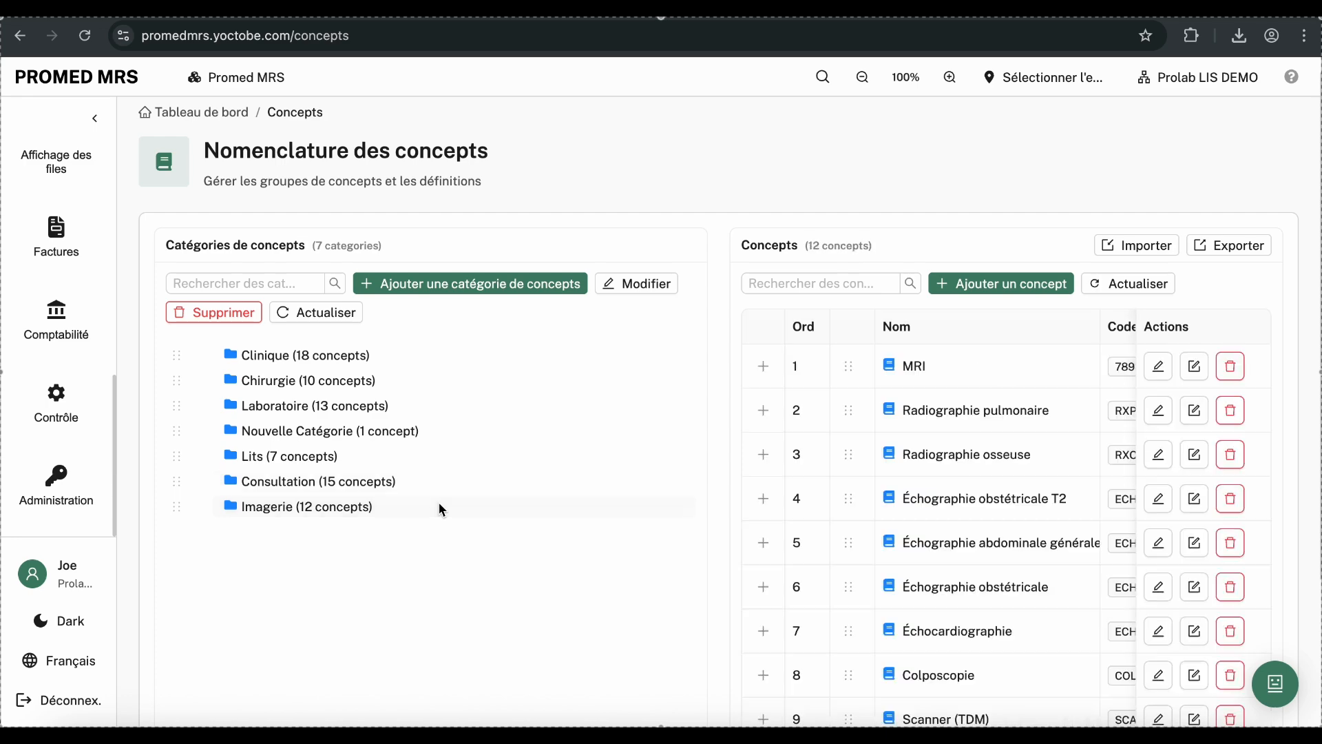
scroll(869, 565, down, 3)
scroll(865, 567, up, 3)
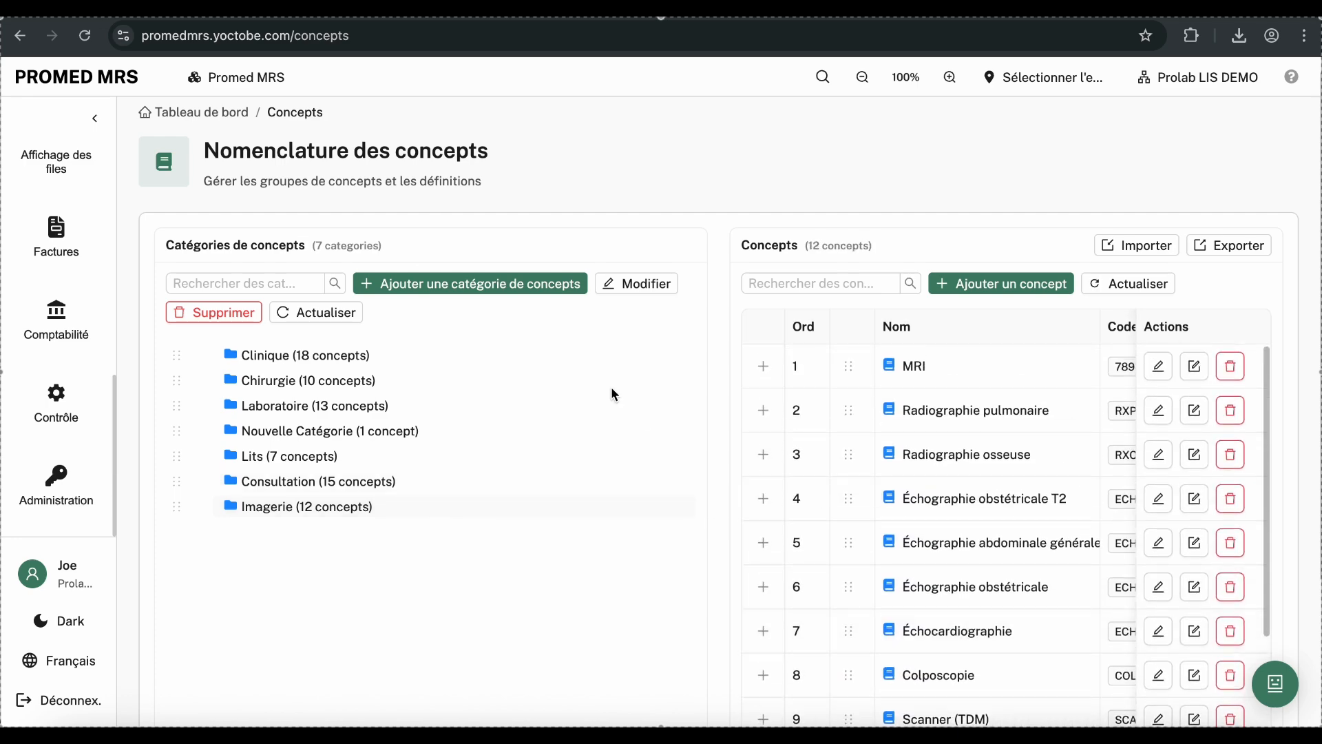
Step: Go to the medication nomenclature and open the spreadsheet editor of its data importer
click(225, 120)
click(1233, 263)
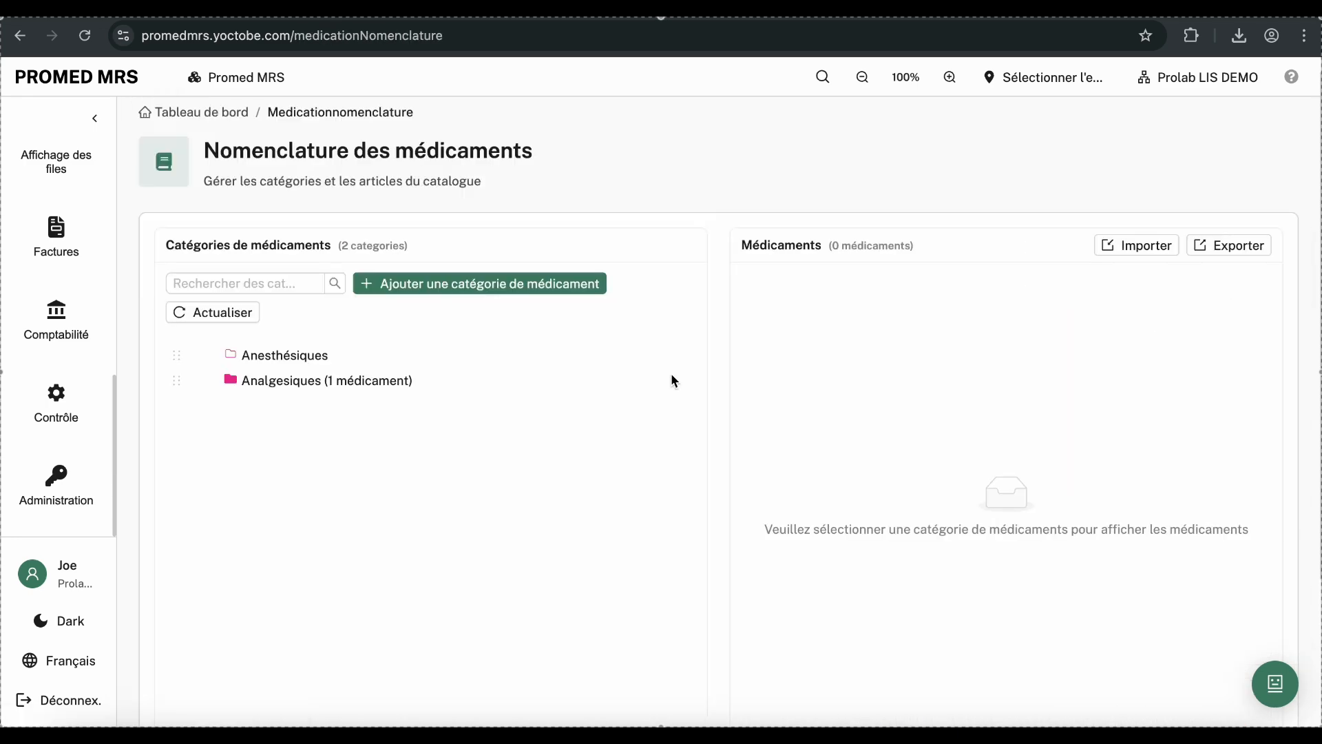
click(1116, 246)
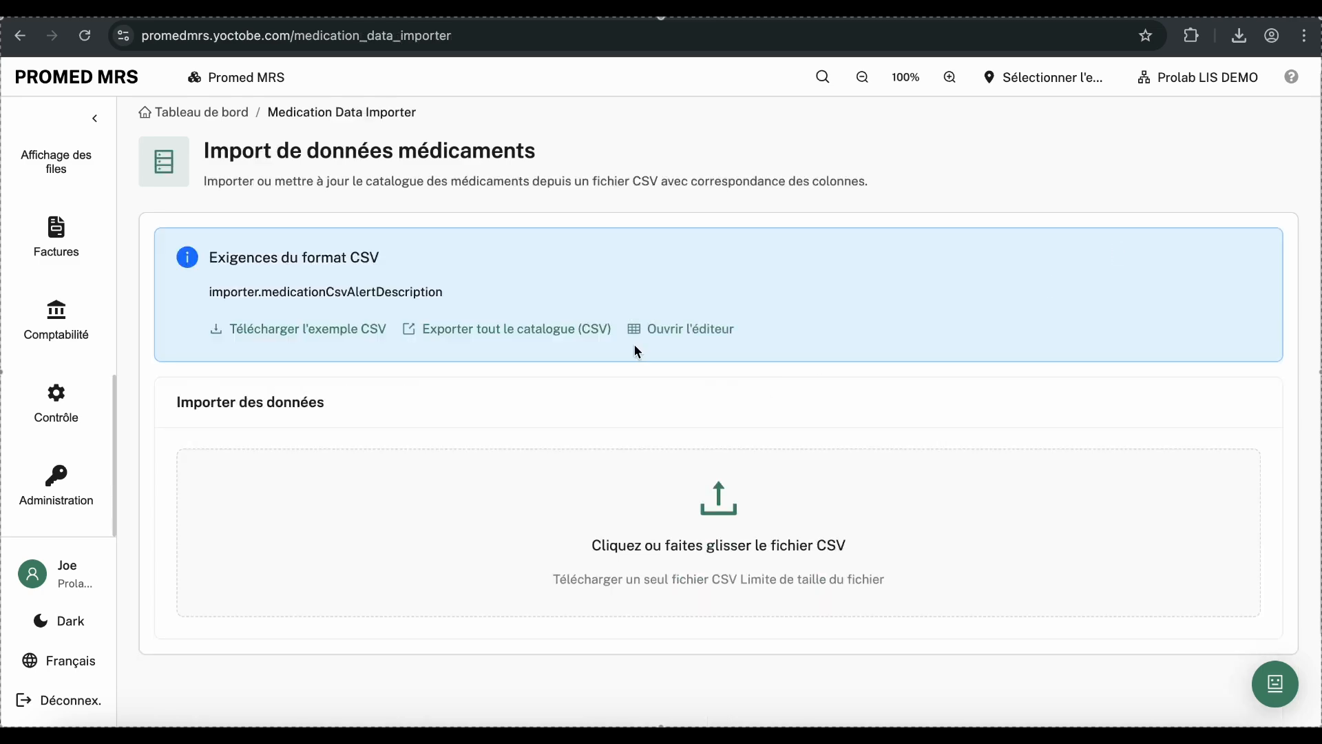
click(663, 330)
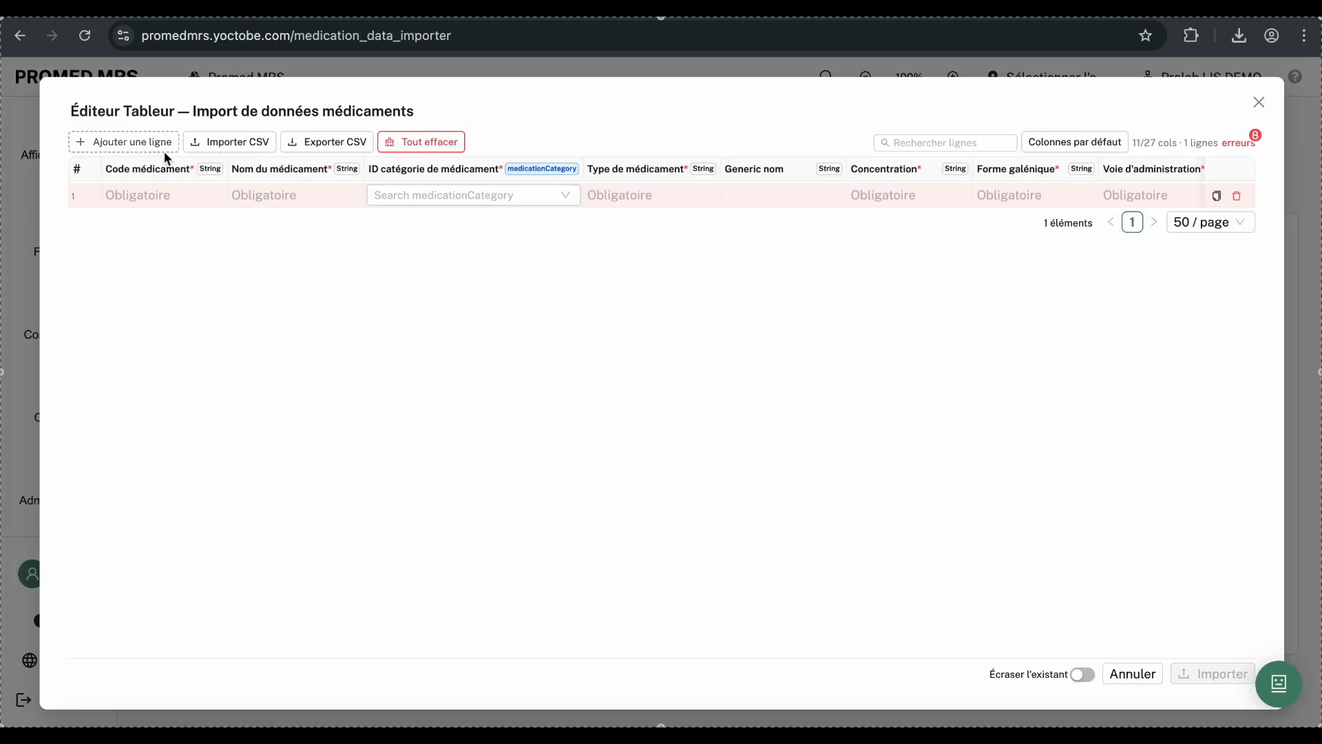
Step: Load medications_import_demo.csv into the medication spreadsheet editor, review the column mapping and apply it
click(234, 143)
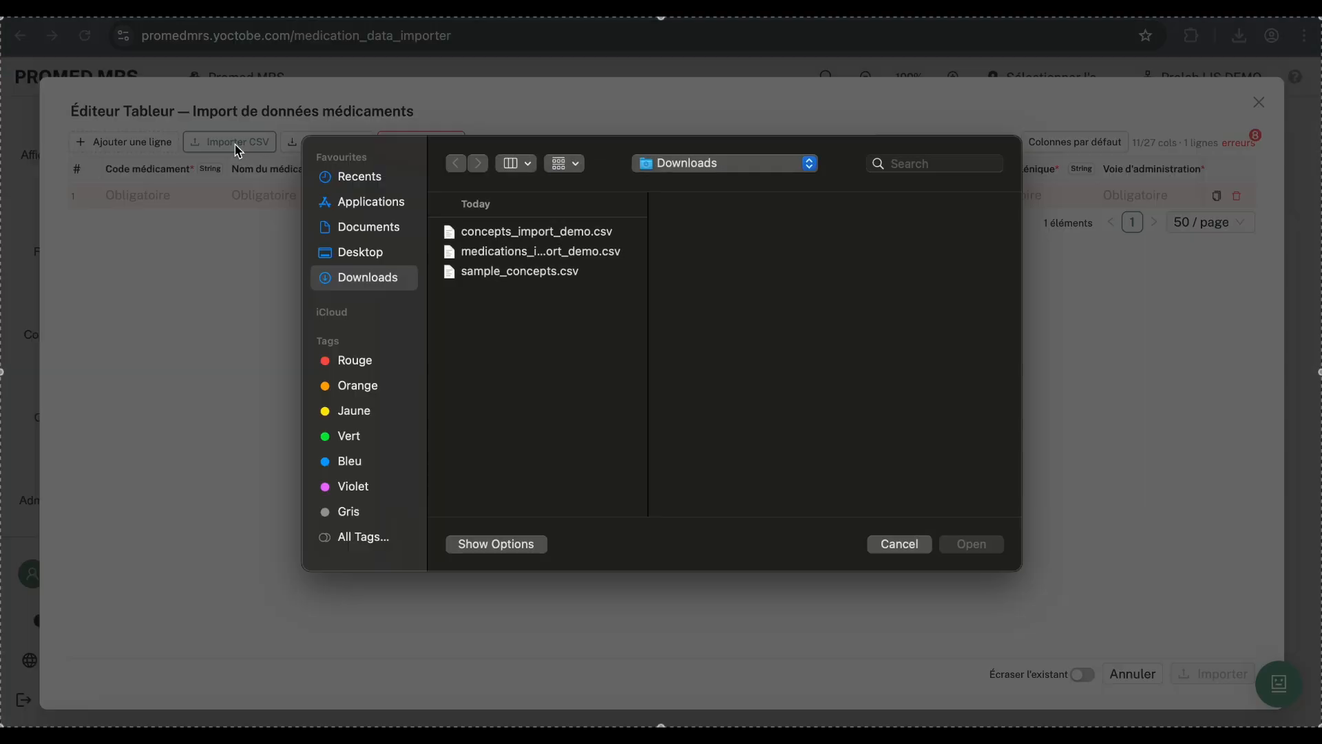
double_click(507, 252)
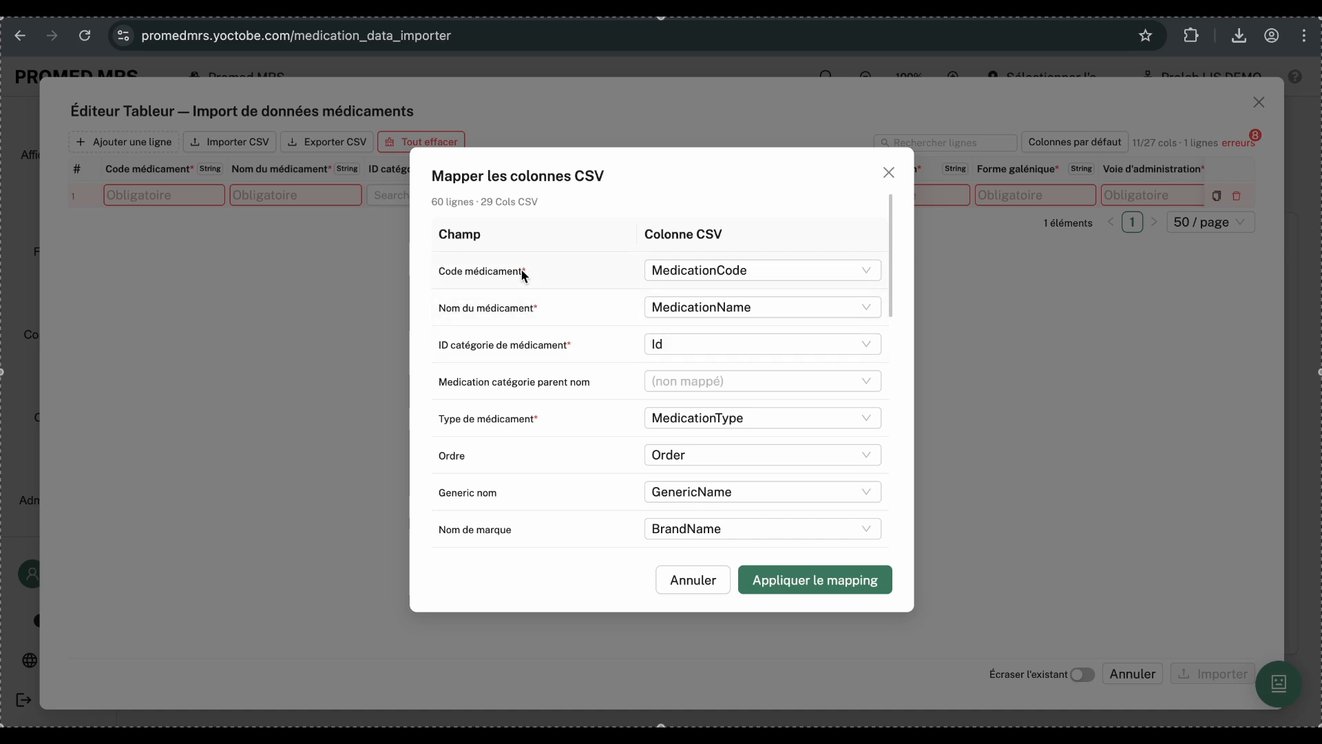
scroll(628, 393, down, 3)
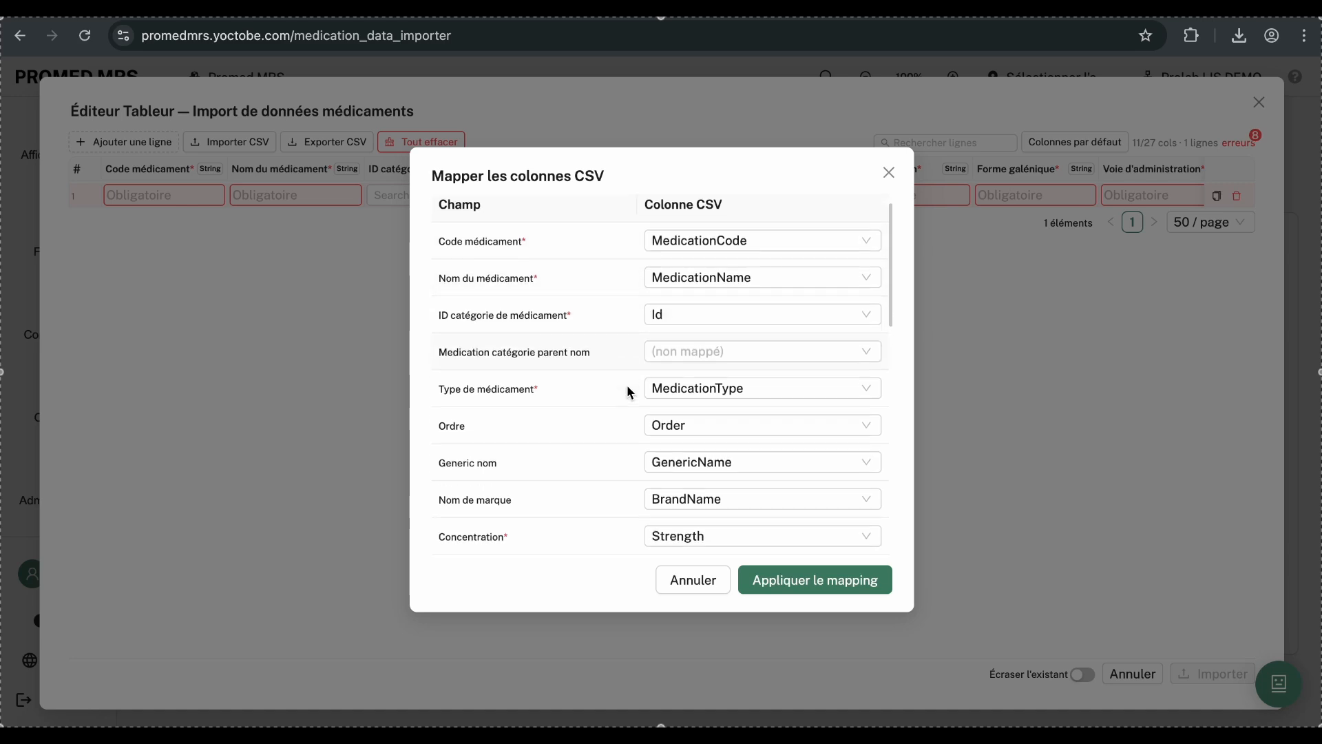
scroll(628, 393, down, 5)
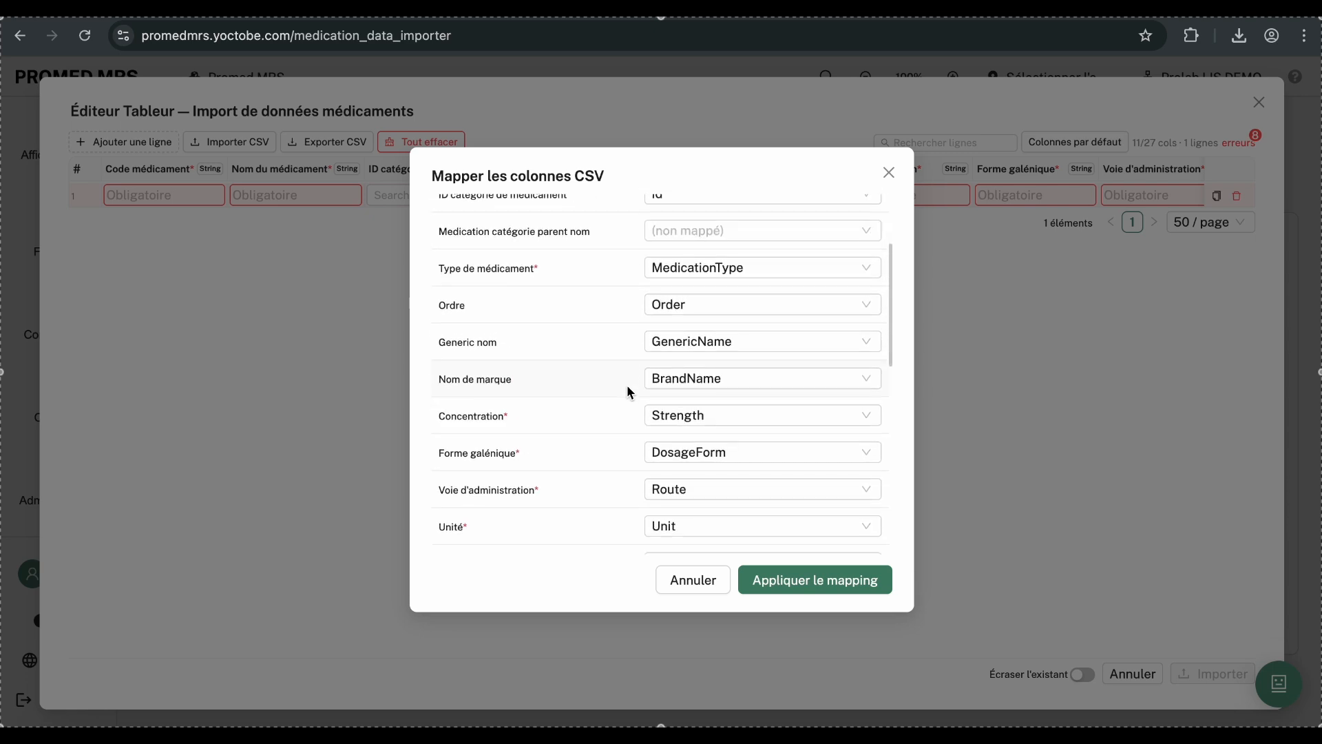
click(740, 458)
click(770, 456)
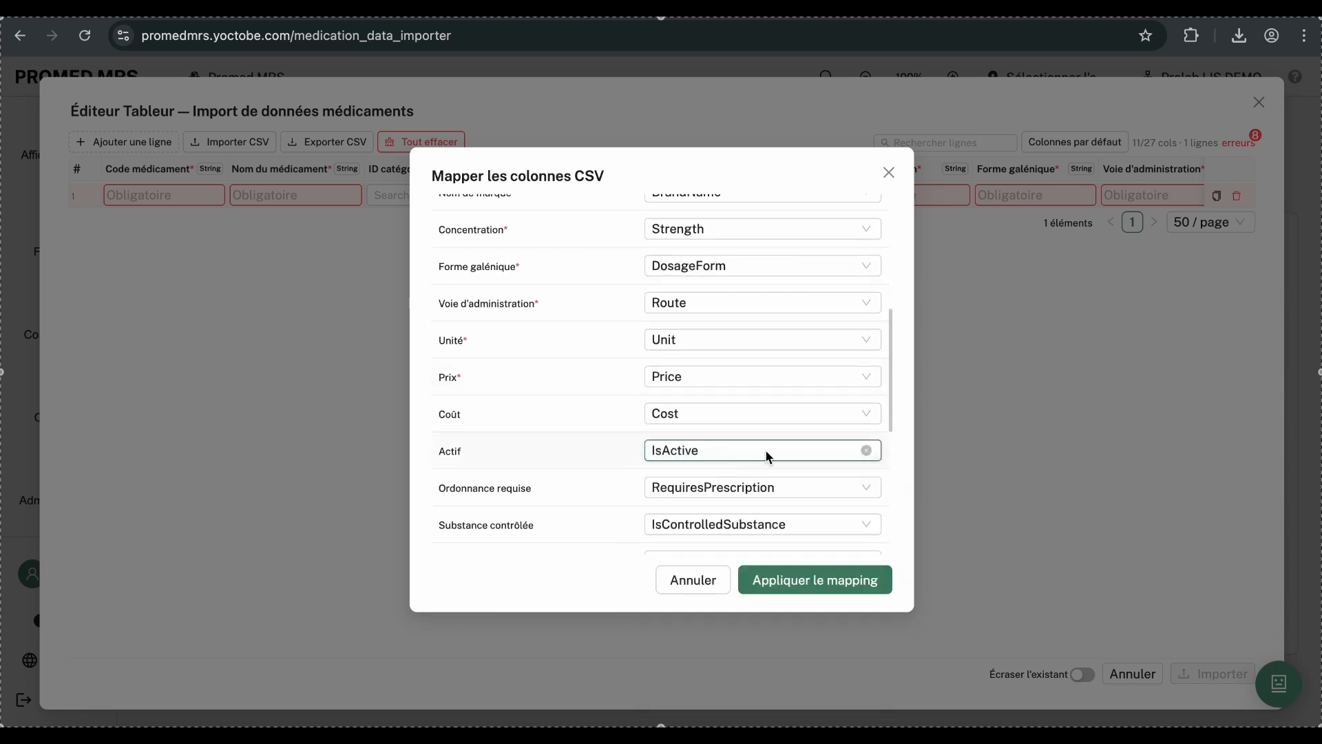
click(866, 452)
click(776, 581)
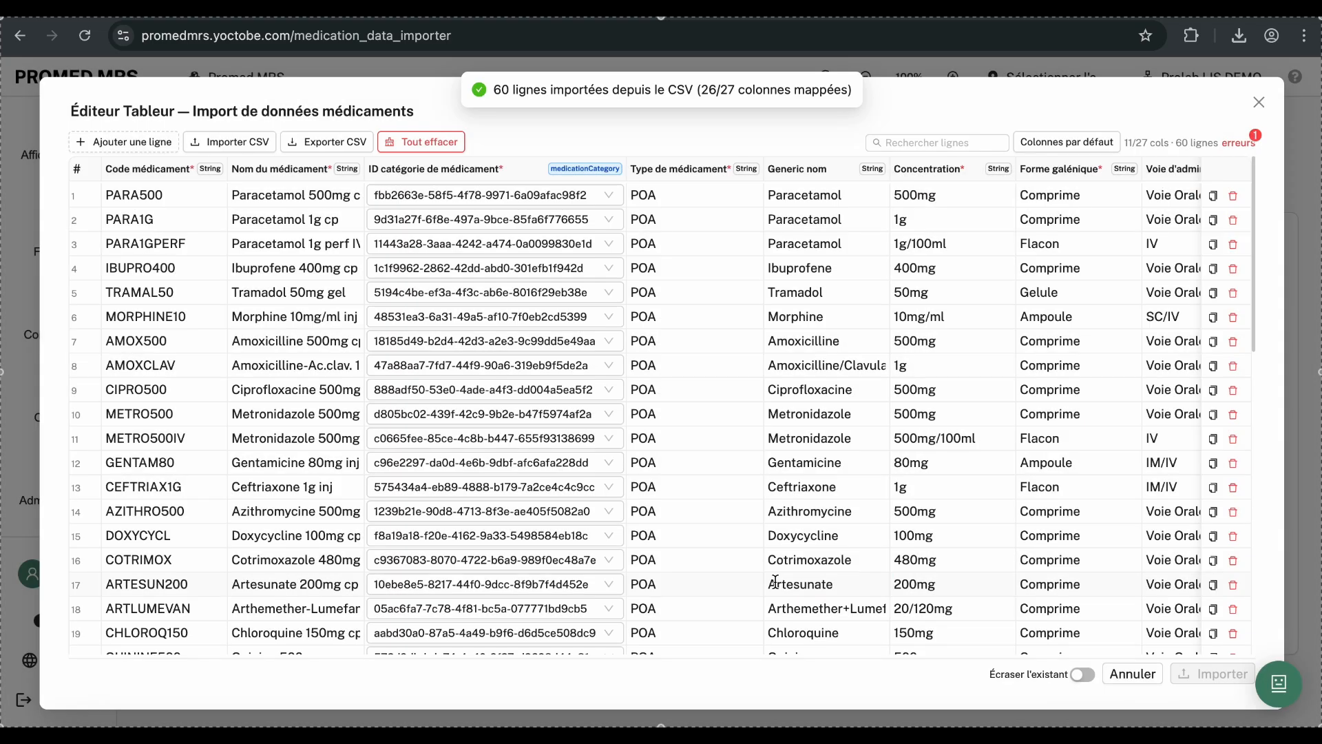
Step: Assign the Antibiotiques category to the METRO500, METRO500IV, GENTAM80 and CEFTRIAX1G rows
scroll(777, 511, right, 10)
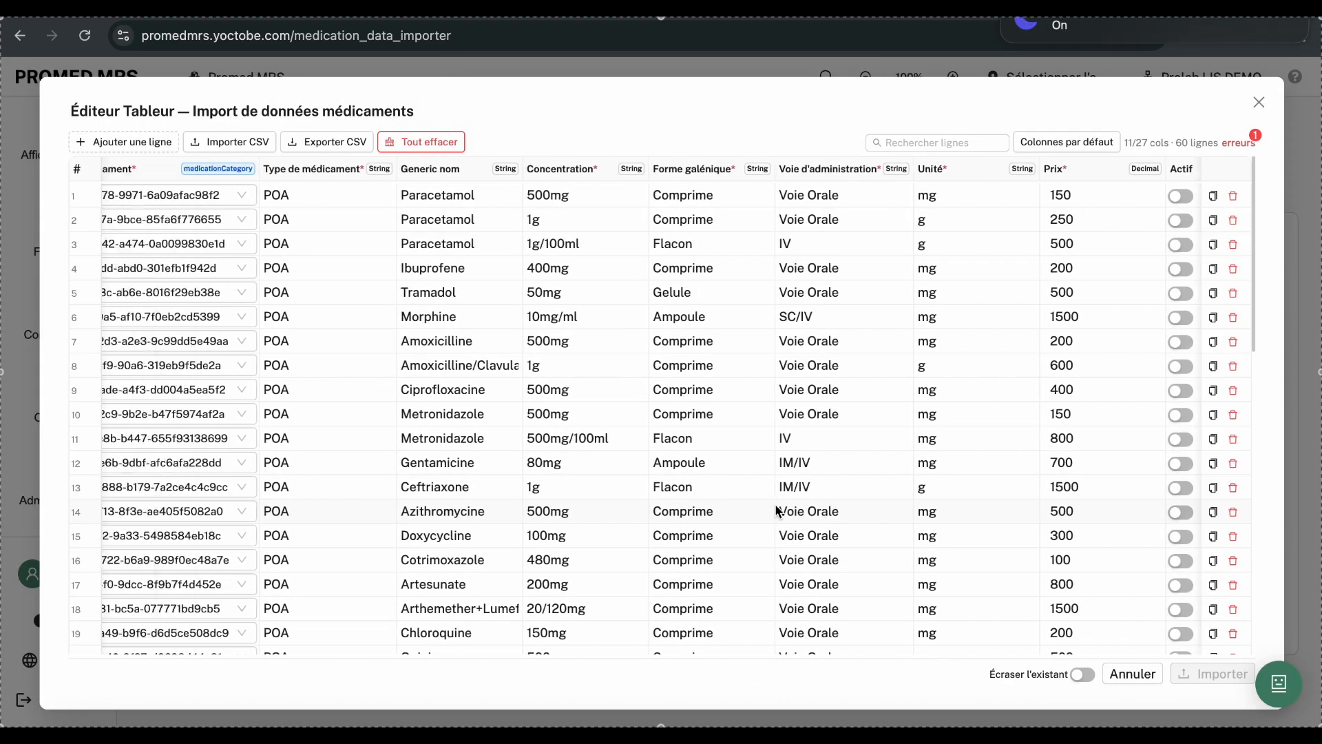
scroll(778, 511, left, 10)
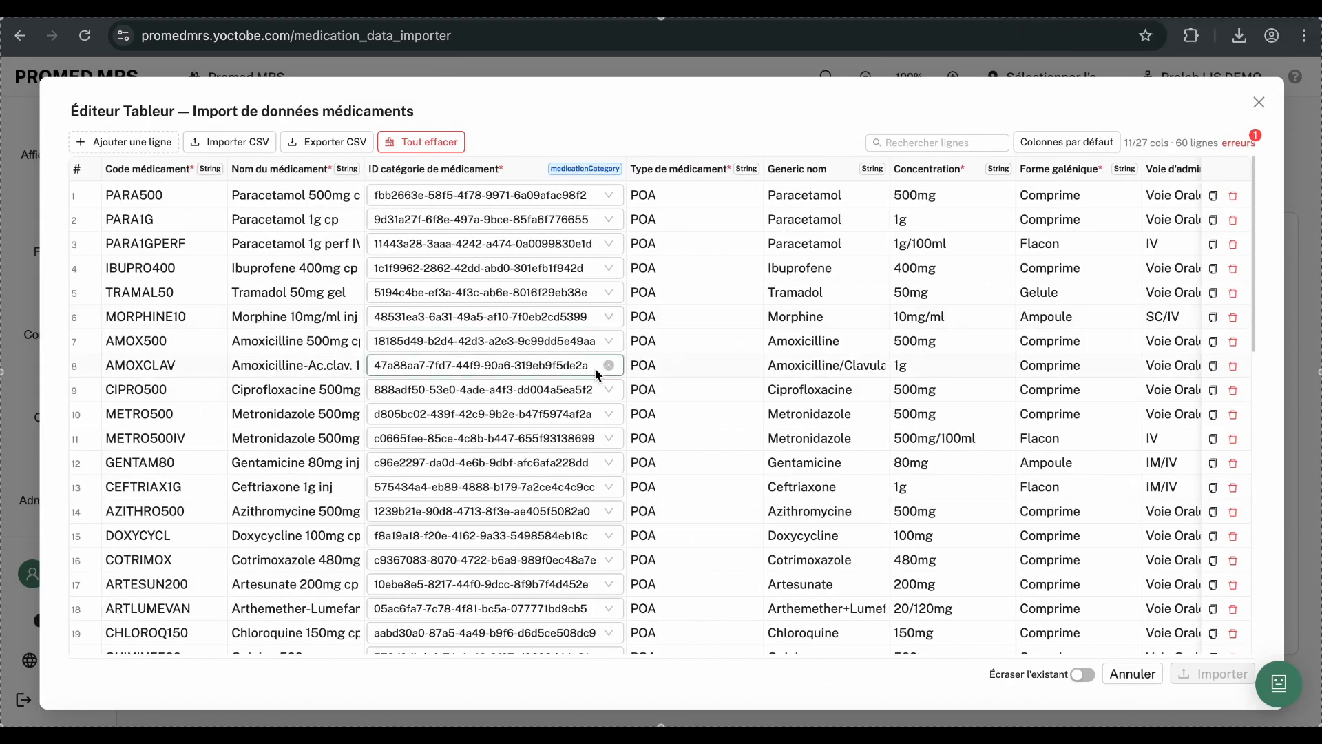
click(532, 413)
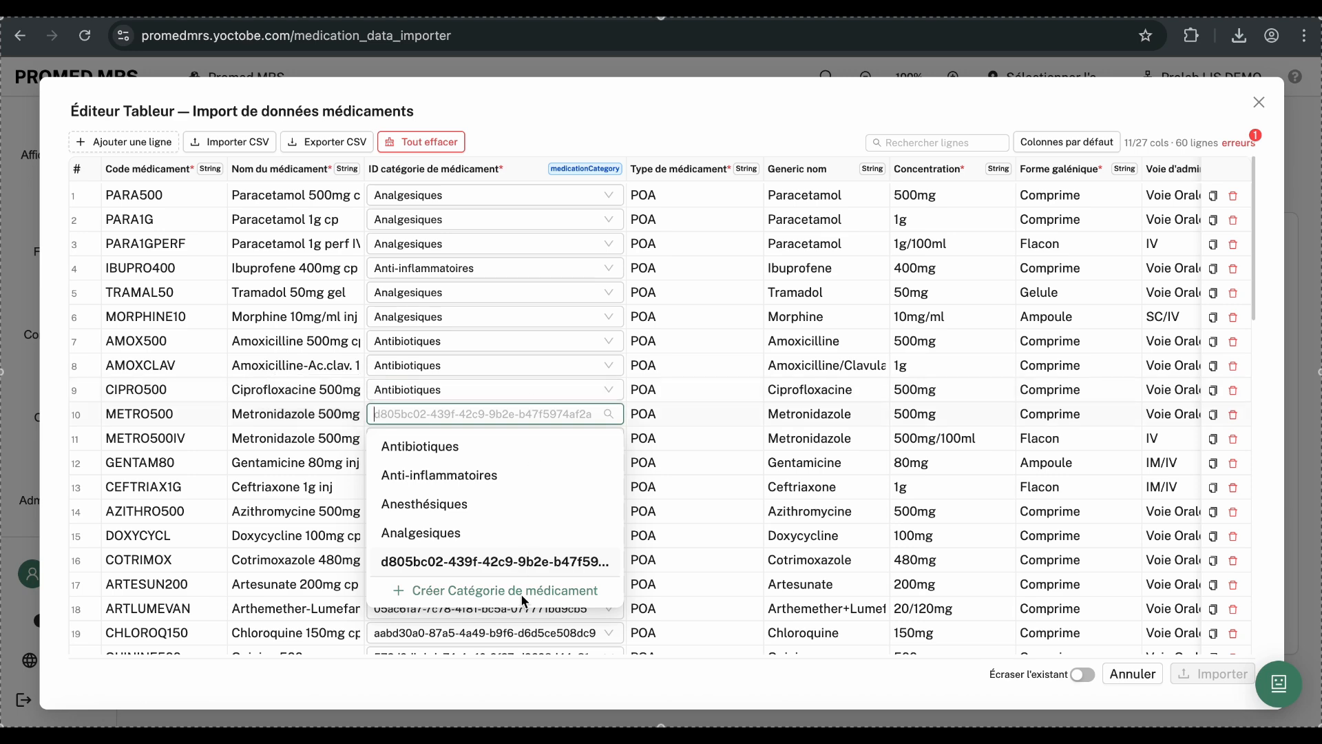
click(487, 446)
click(490, 439)
click(494, 470)
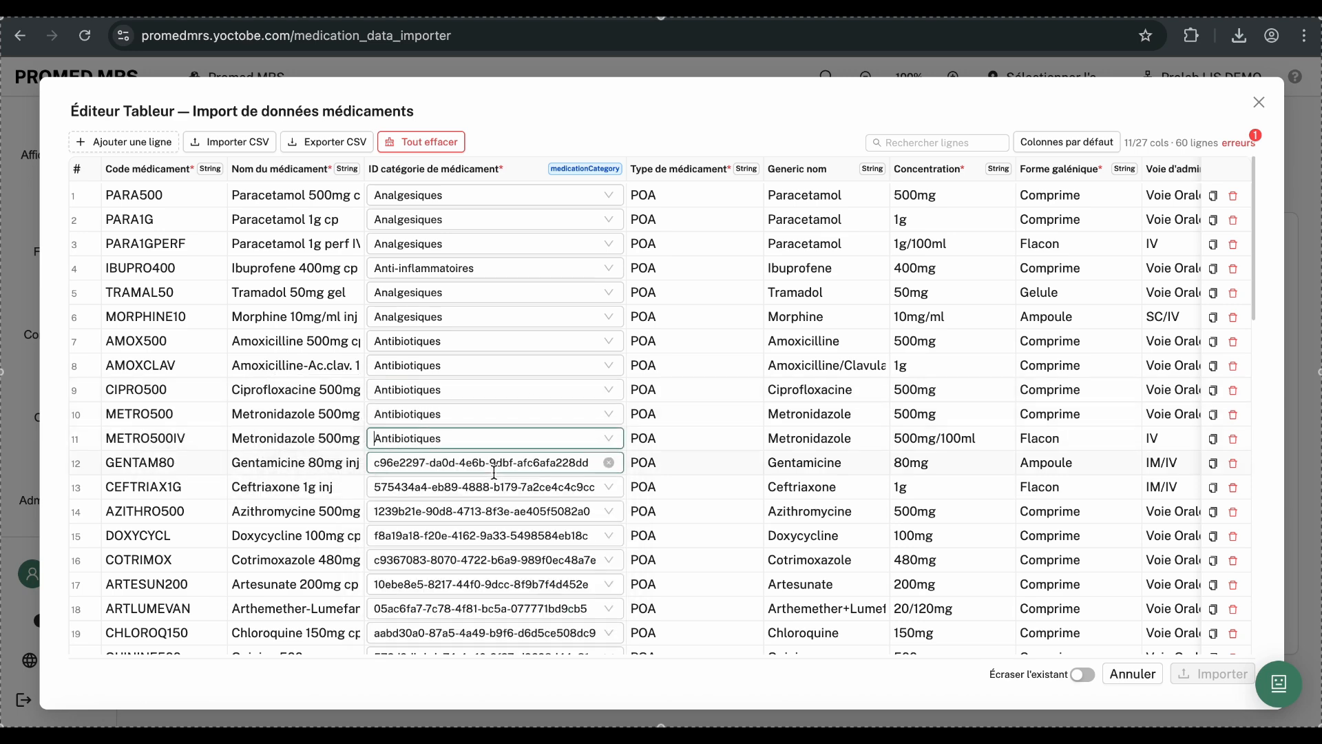
click(495, 472)
click(502, 488)
click(498, 487)
click(489, 518)
Step: Check the categorised medication rows down to the end of the table and import all 60 rows
scroll(576, 525, down, 2)
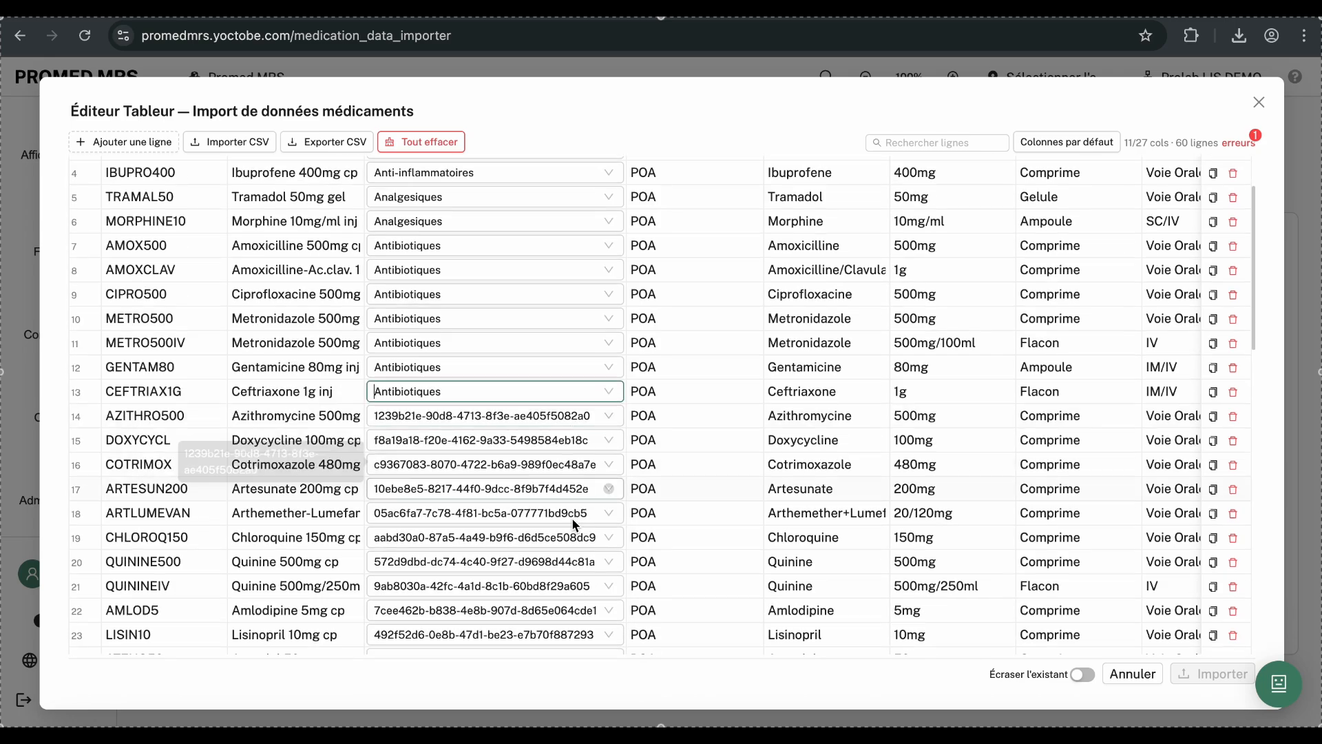
scroll(575, 524, down, 10)
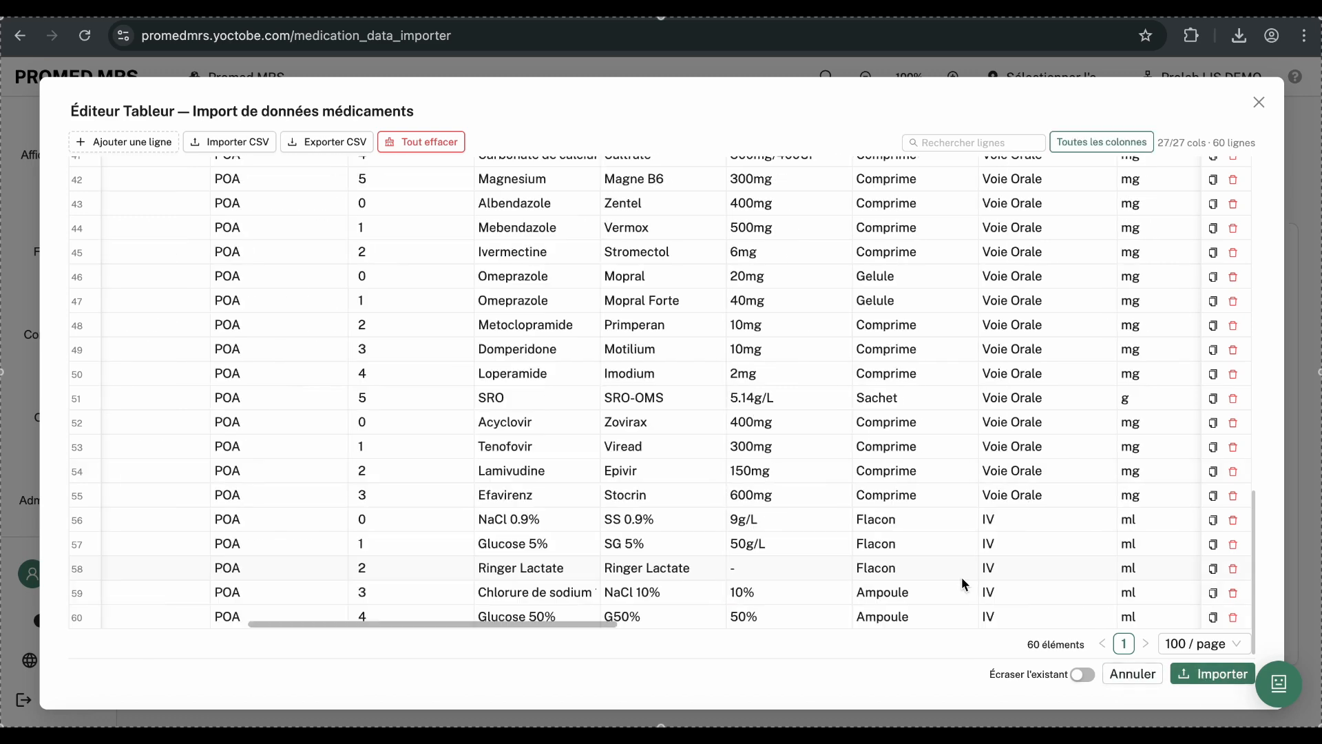
scroll(963, 584, left, 7)
click(1195, 683)
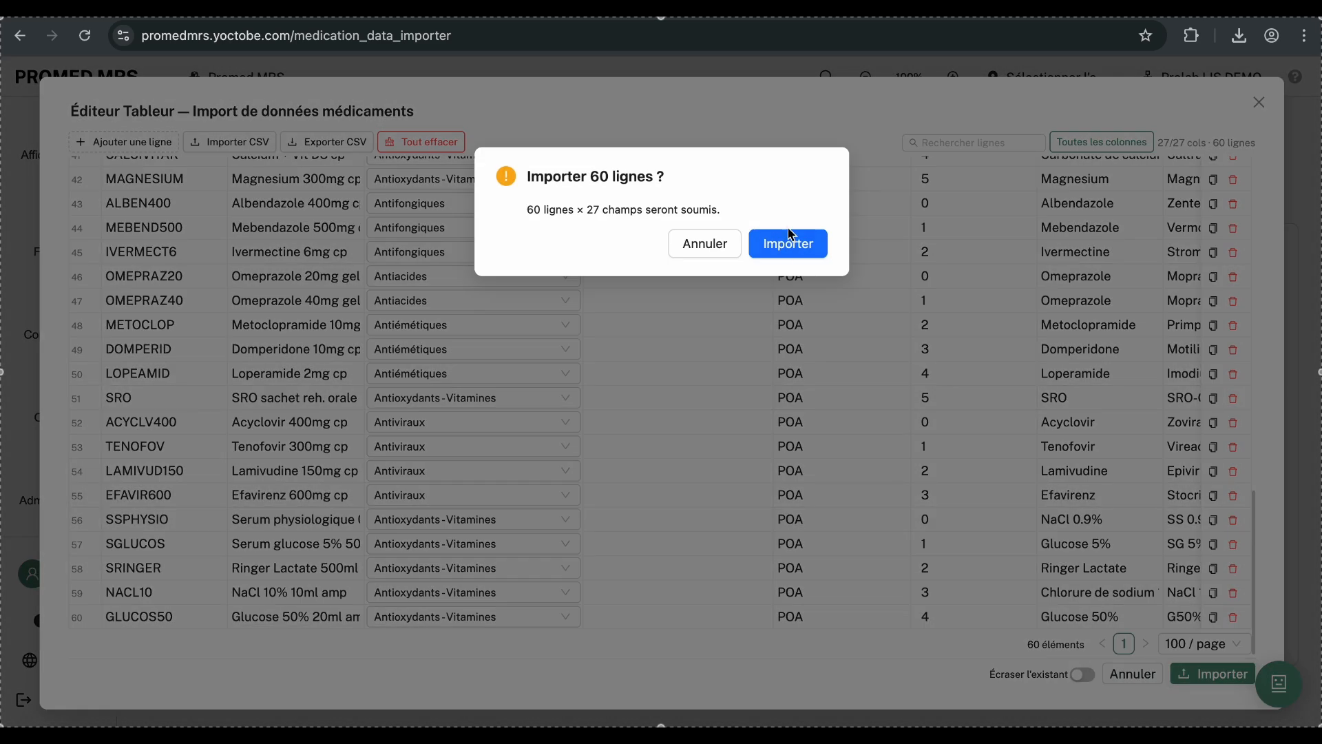
click(791, 245)
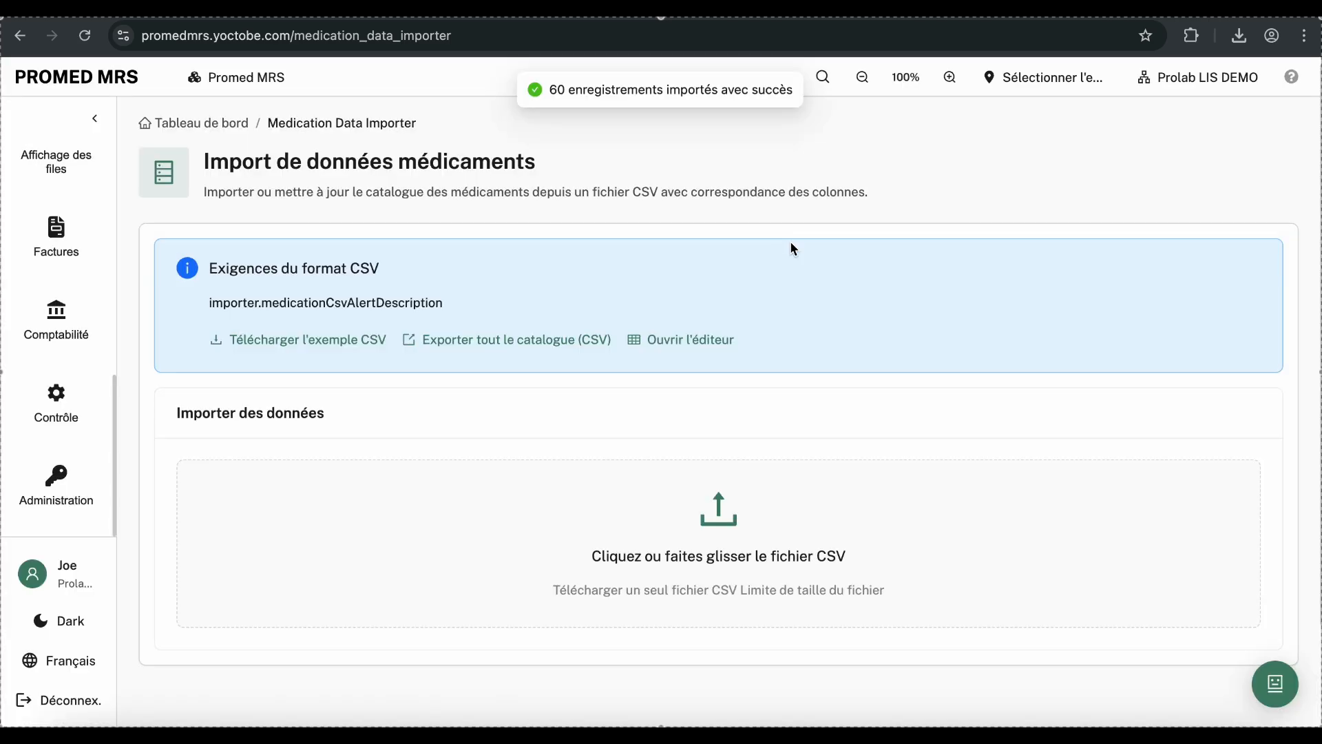
Step: Open the medication nomenclature and examine the medications in the Antifongiques, Antioxydants-Vitamines, Analgesiques and Antiémétiques categories
scroll(135, 396, down, 3)
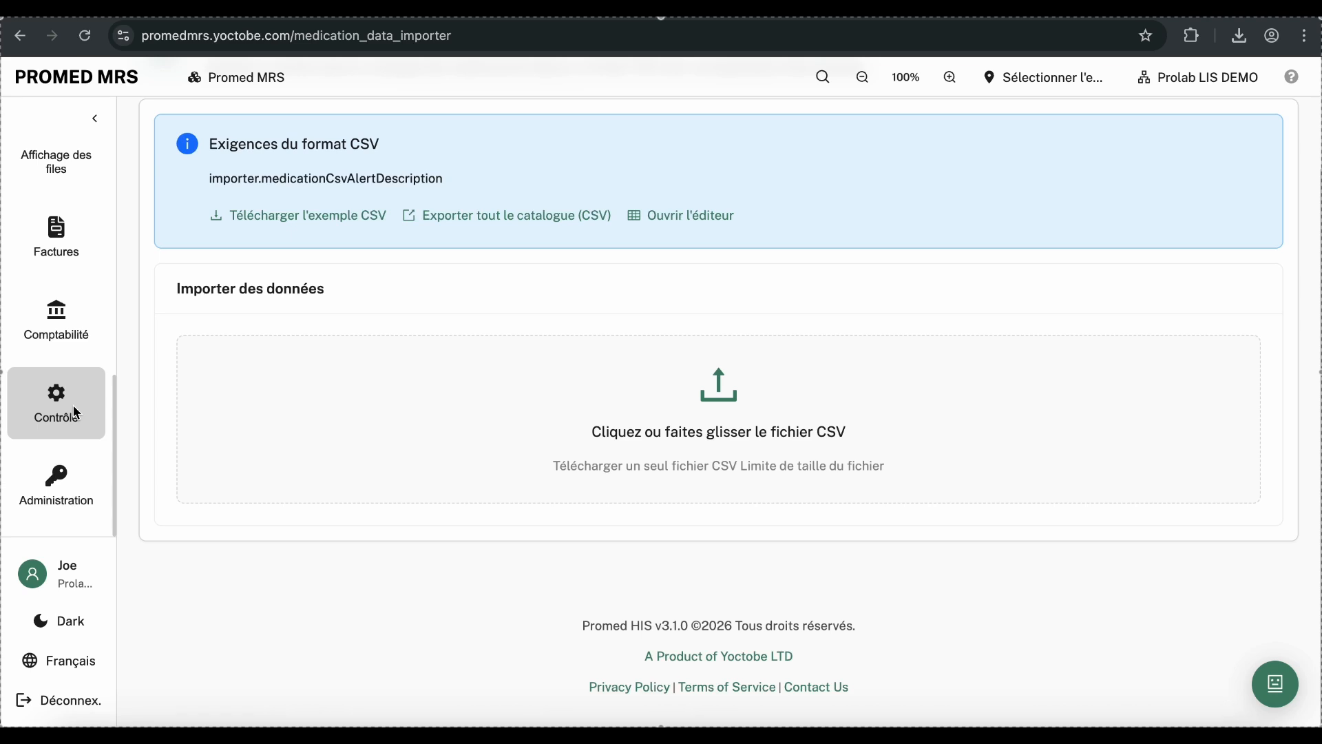
click(81, 394)
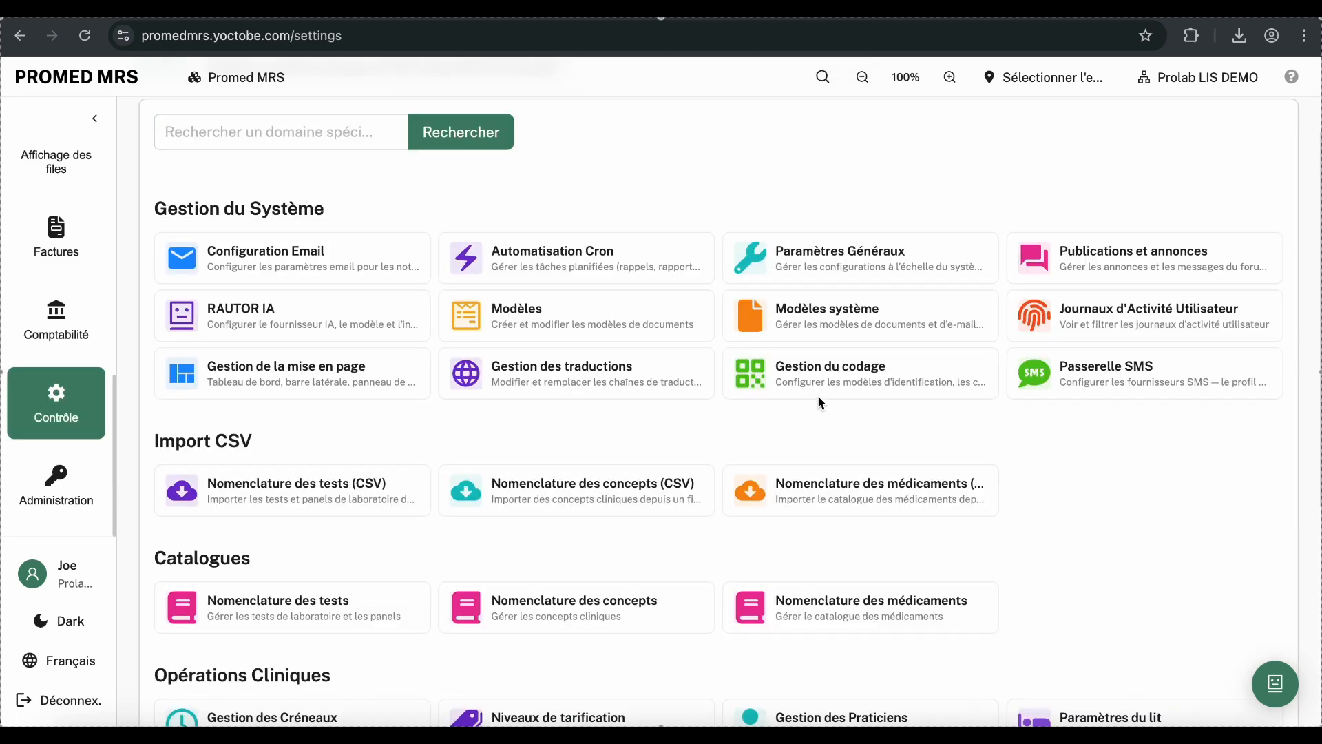
click(923, 515)
scroll(922, 494, up, 5)
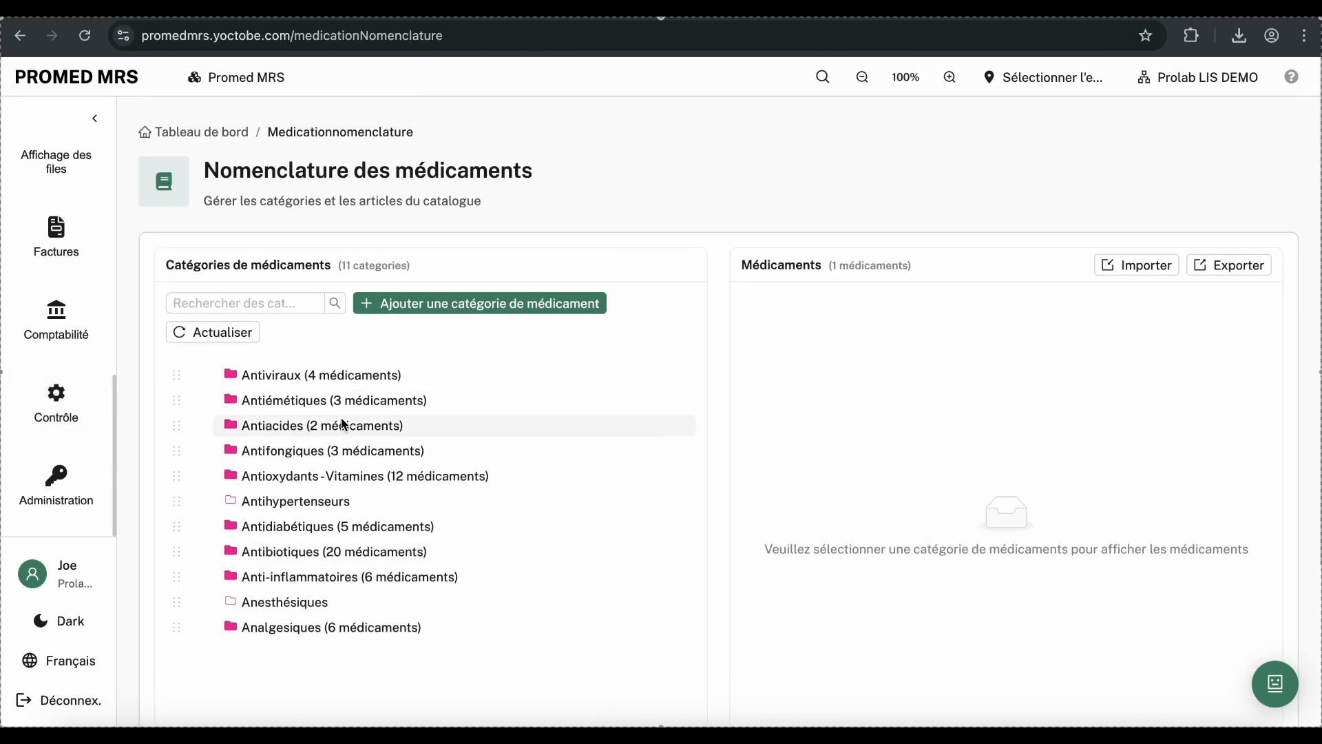
click(333, 450)
click(353, 476)
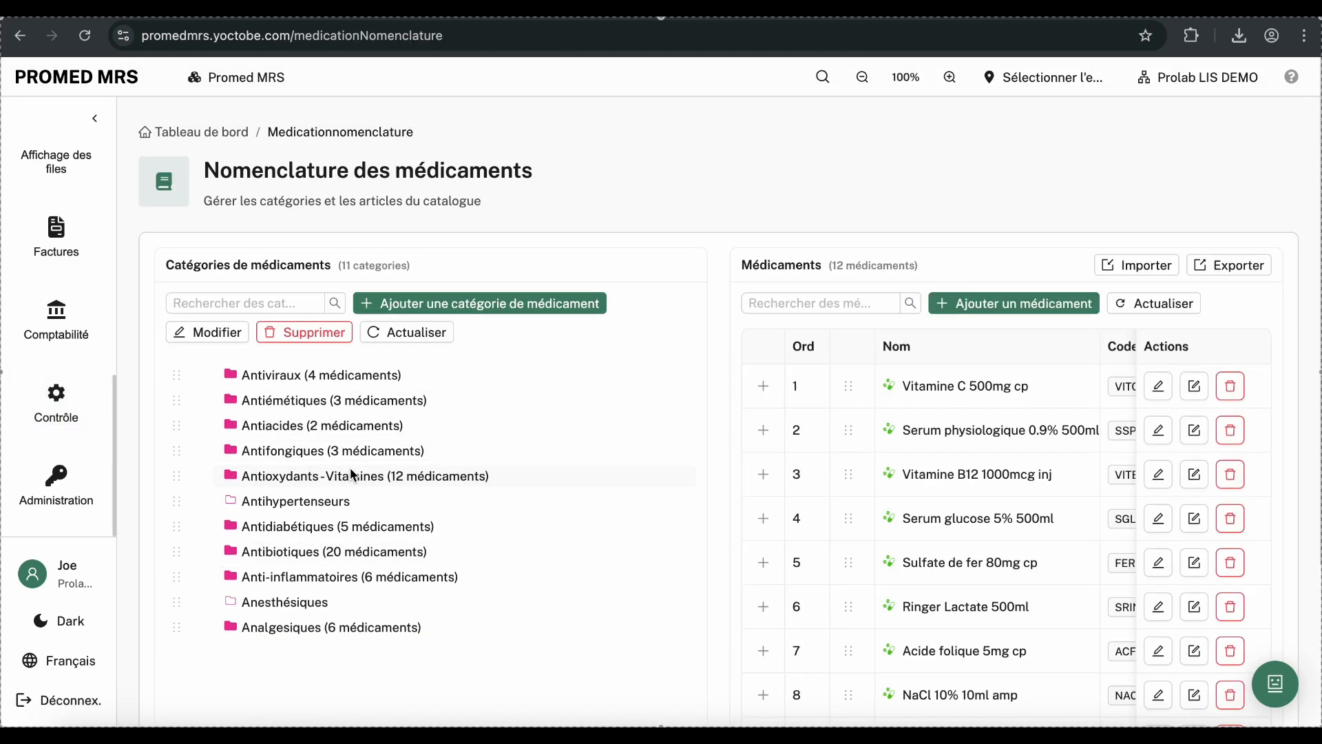
click(341, 627)
click(385, 402)
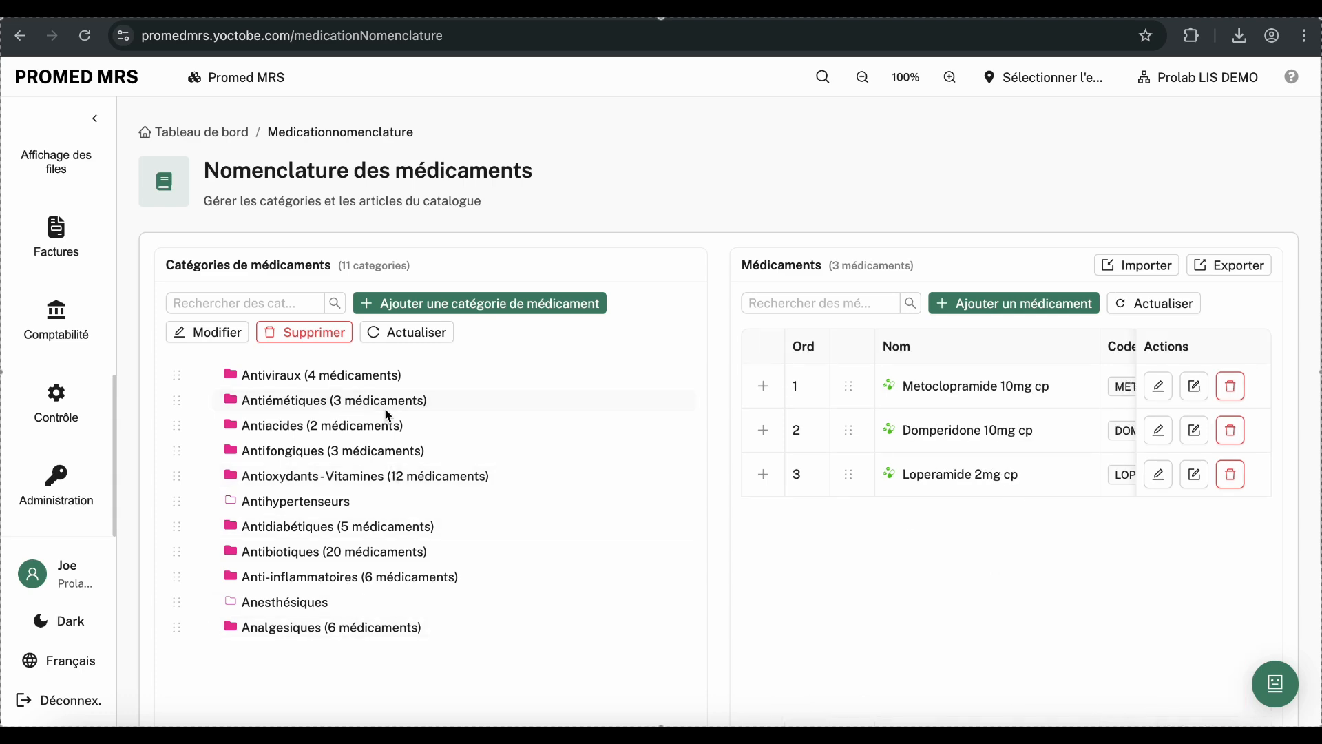
Step: Go to the settings and open the management page for pricing levels
scroll(80, 435, down, 8)
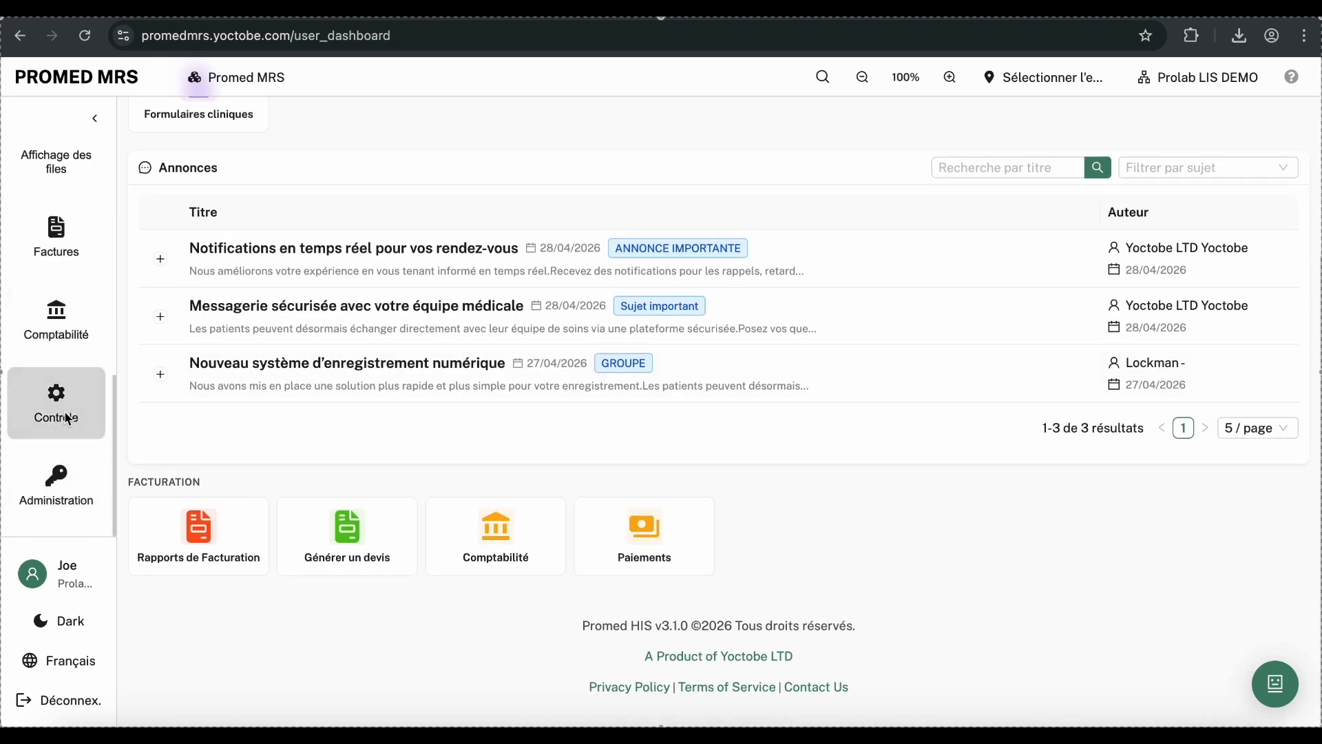
click(71, 416)
scroll(456, 485, down, 2)
click(524, 425)
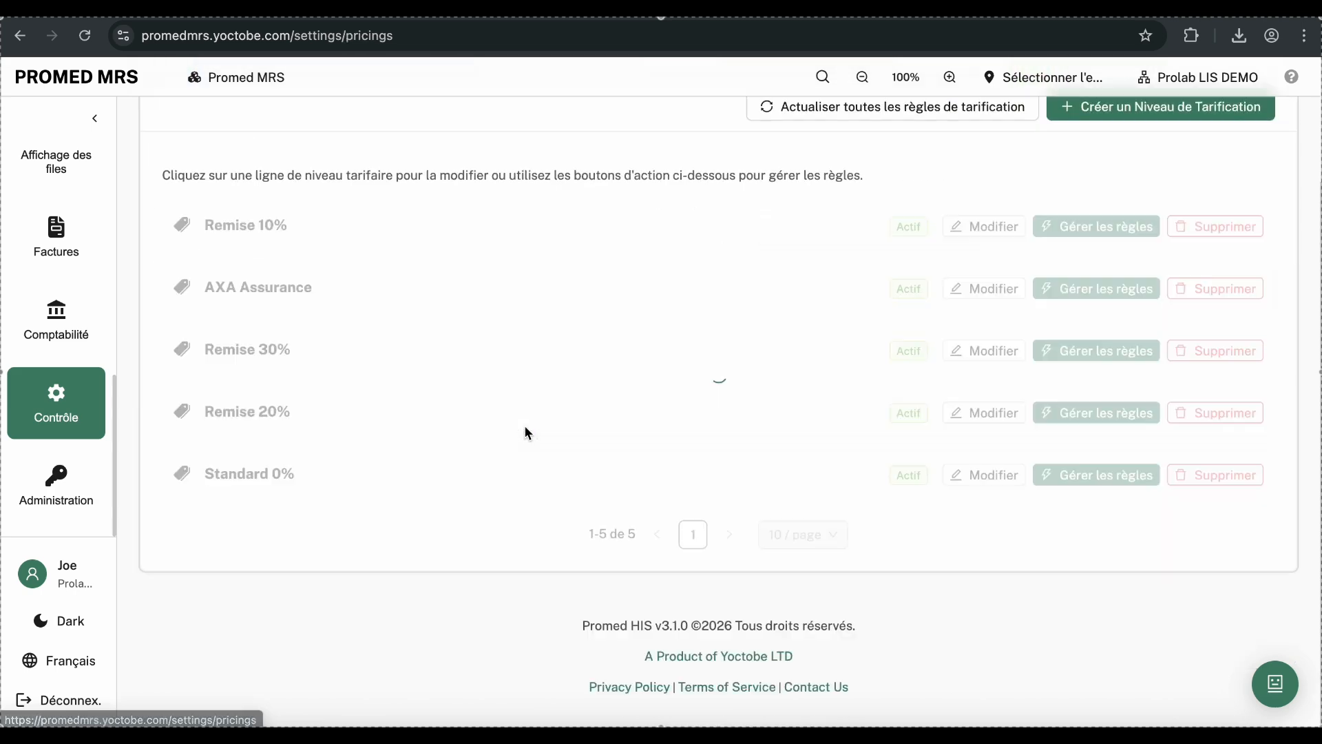
scroll(845, 339, up, 3)
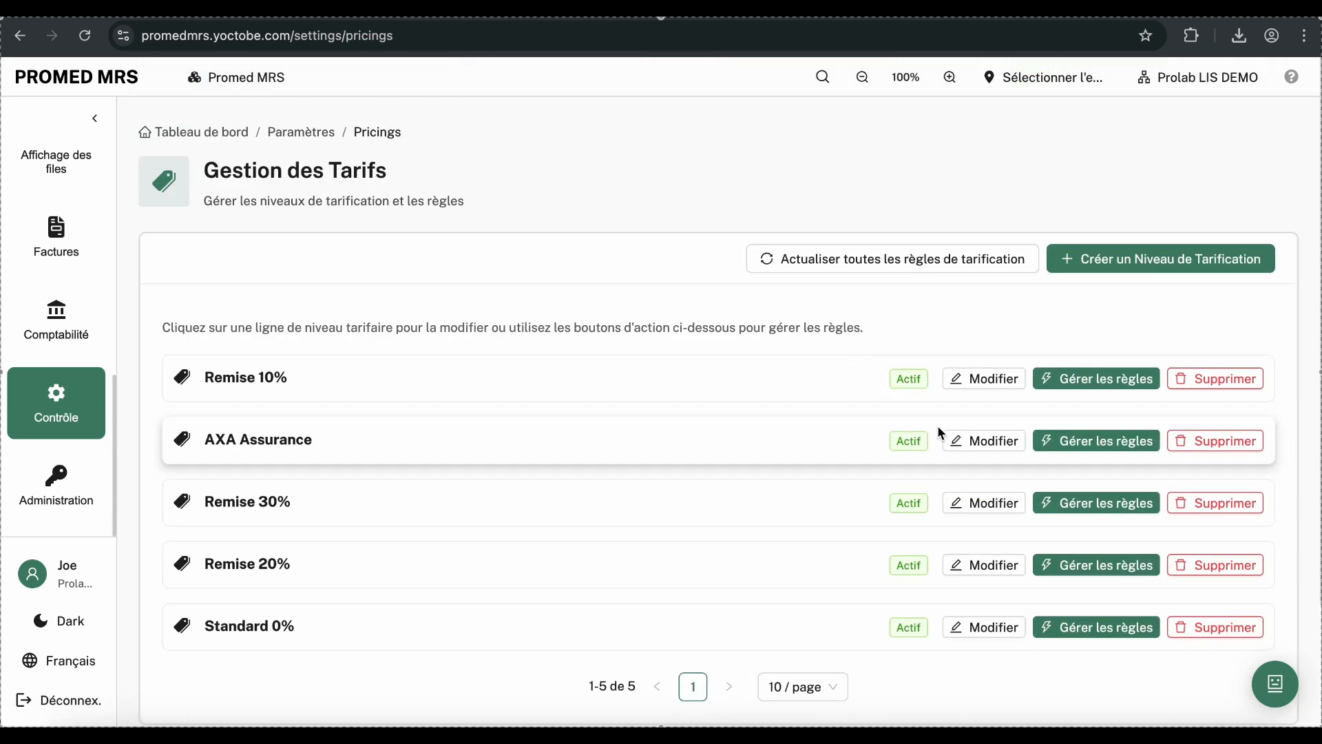
Step: Examine the concept and medication pricing rules of the Remise 10% level, including adjustments and net prices, and close them
click(1095, 378)
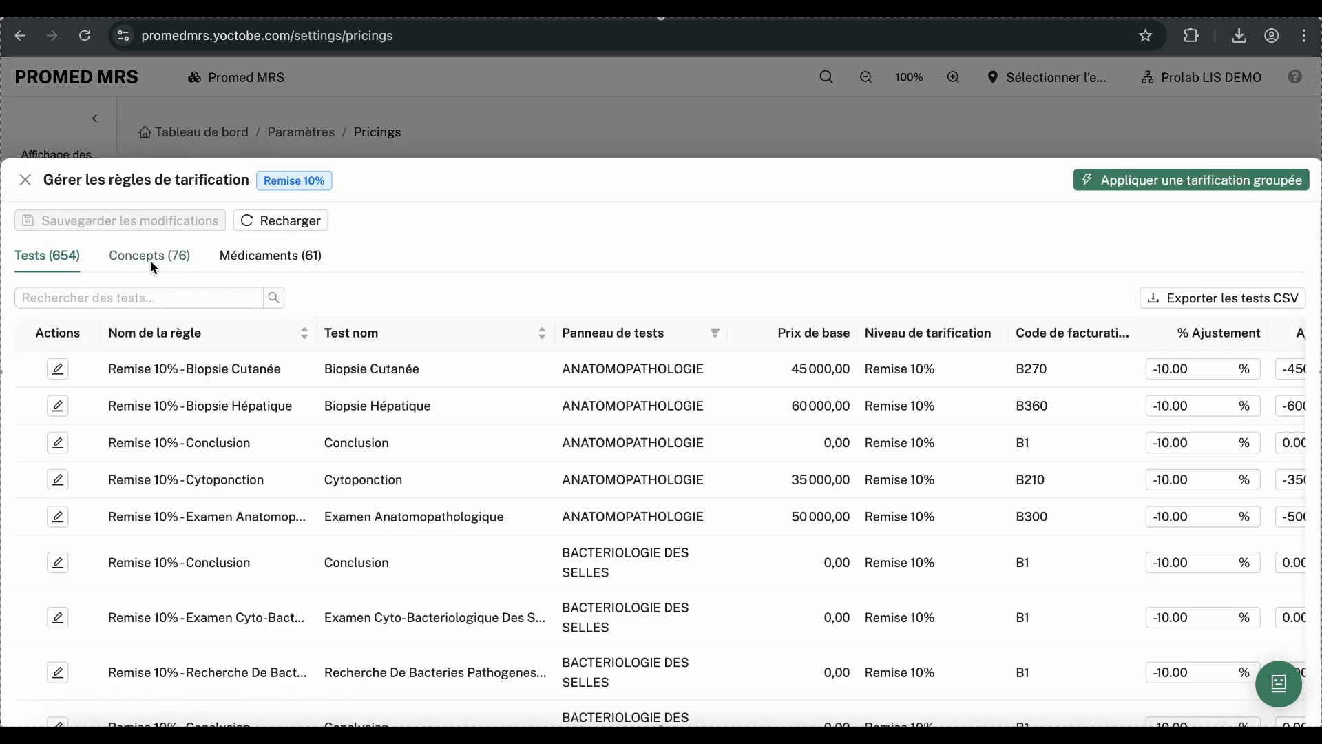
click(152, 258)
scroll(526, 484, right, 5)
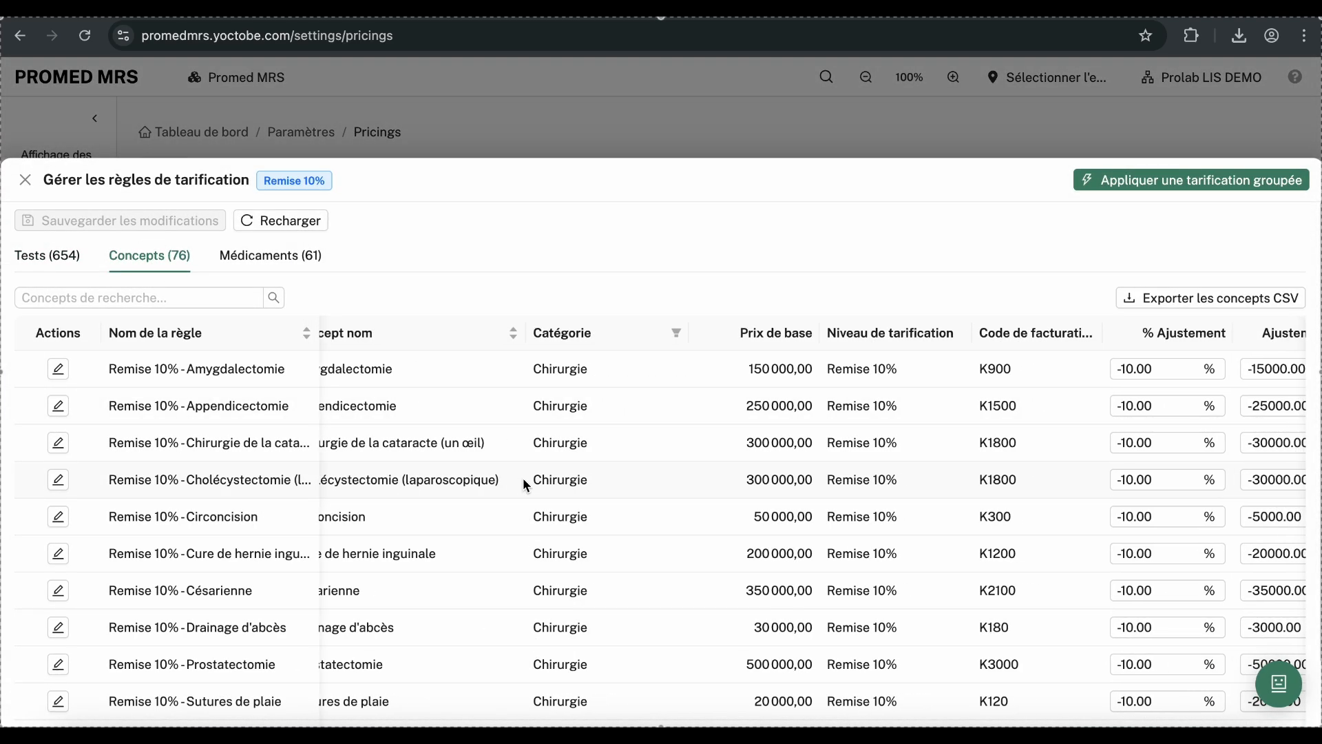
scroll(523, 478, right, 1)
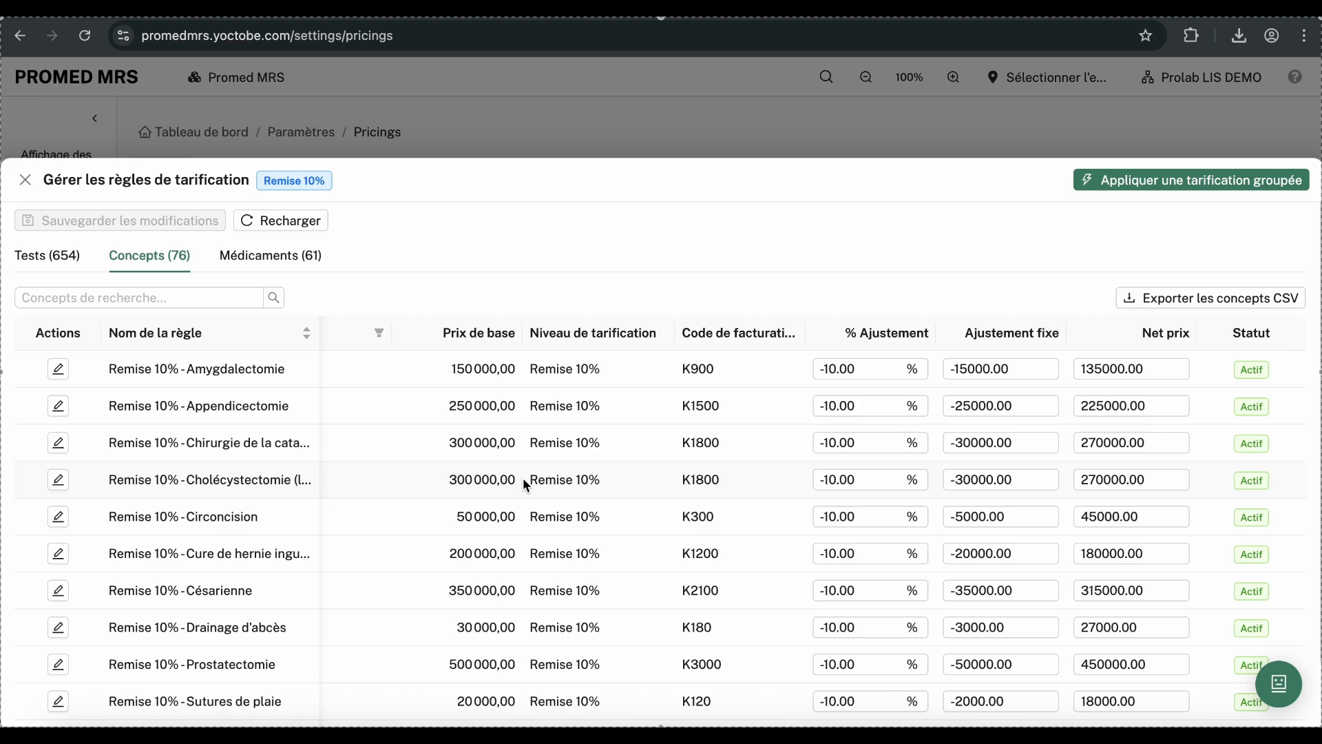
scroll(523, 479, down, 5)
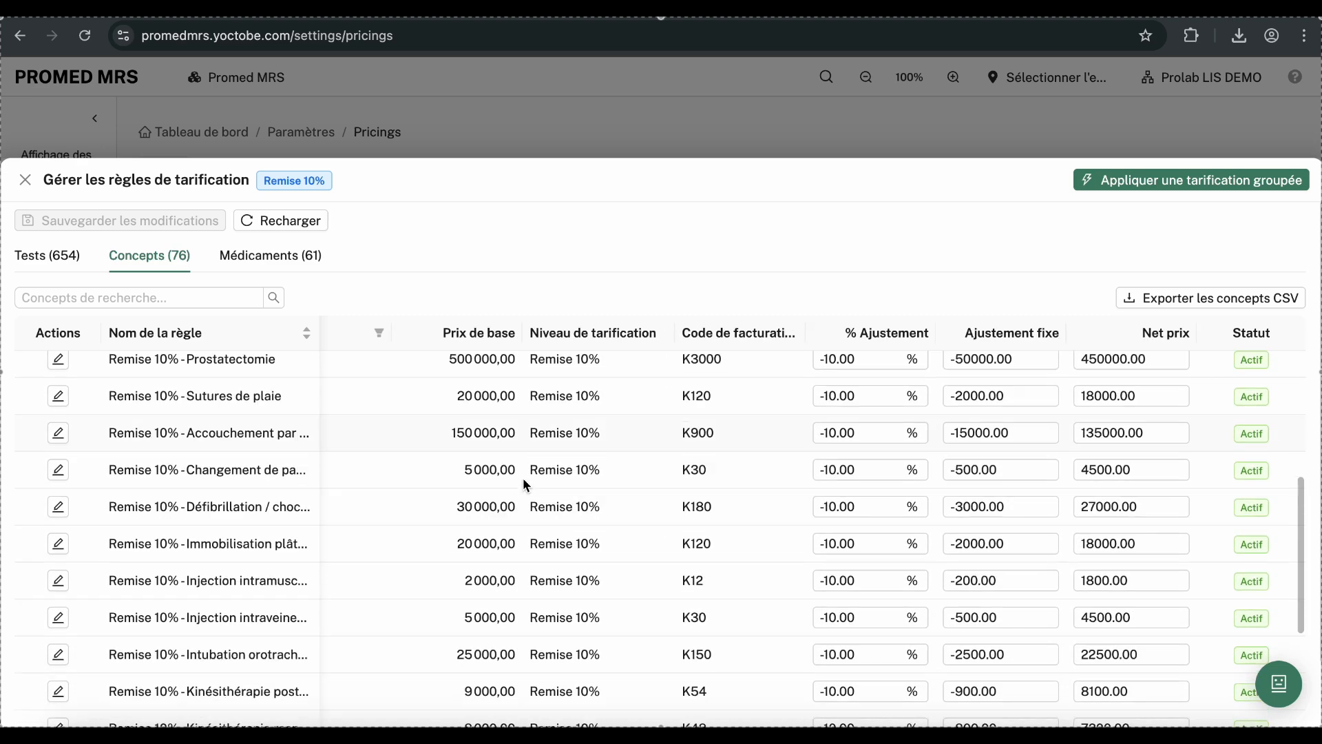
click(260, 258)
scroll(650, 534, right, 2)
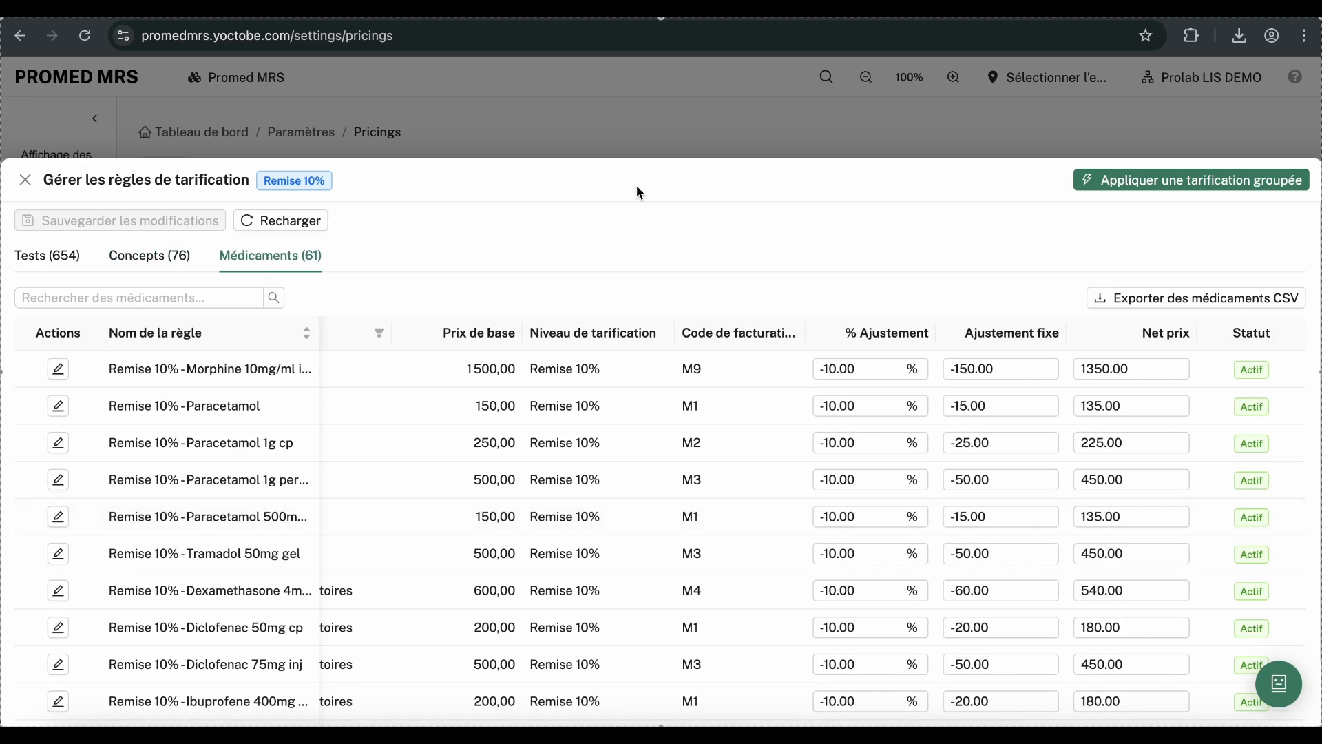
click(644, 134)
Step: Examine the test and concept pricing rules of the Standard 0% level, including billing codes and net prices, and close them
click(1096, 625)
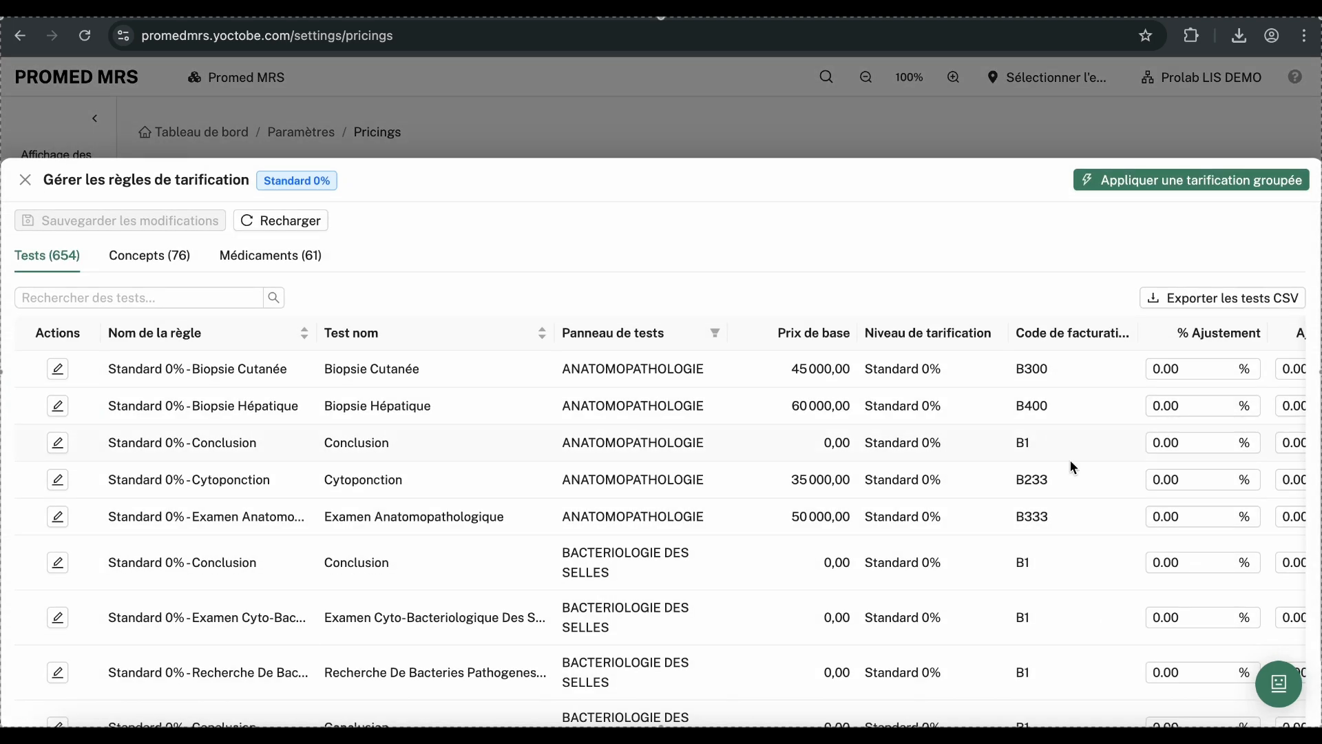
scroll(1072, 464, right, 5)
scroll(826, 413, left, 3)
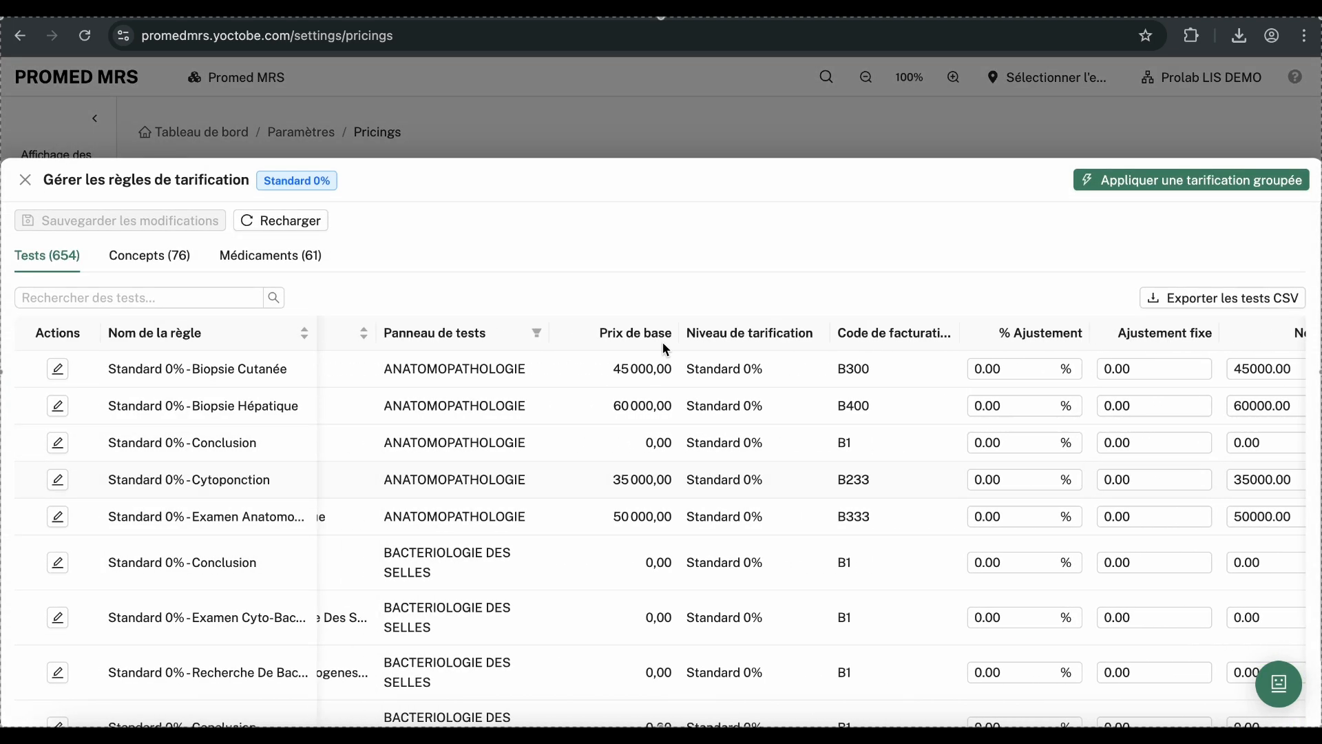
click(184, 261)
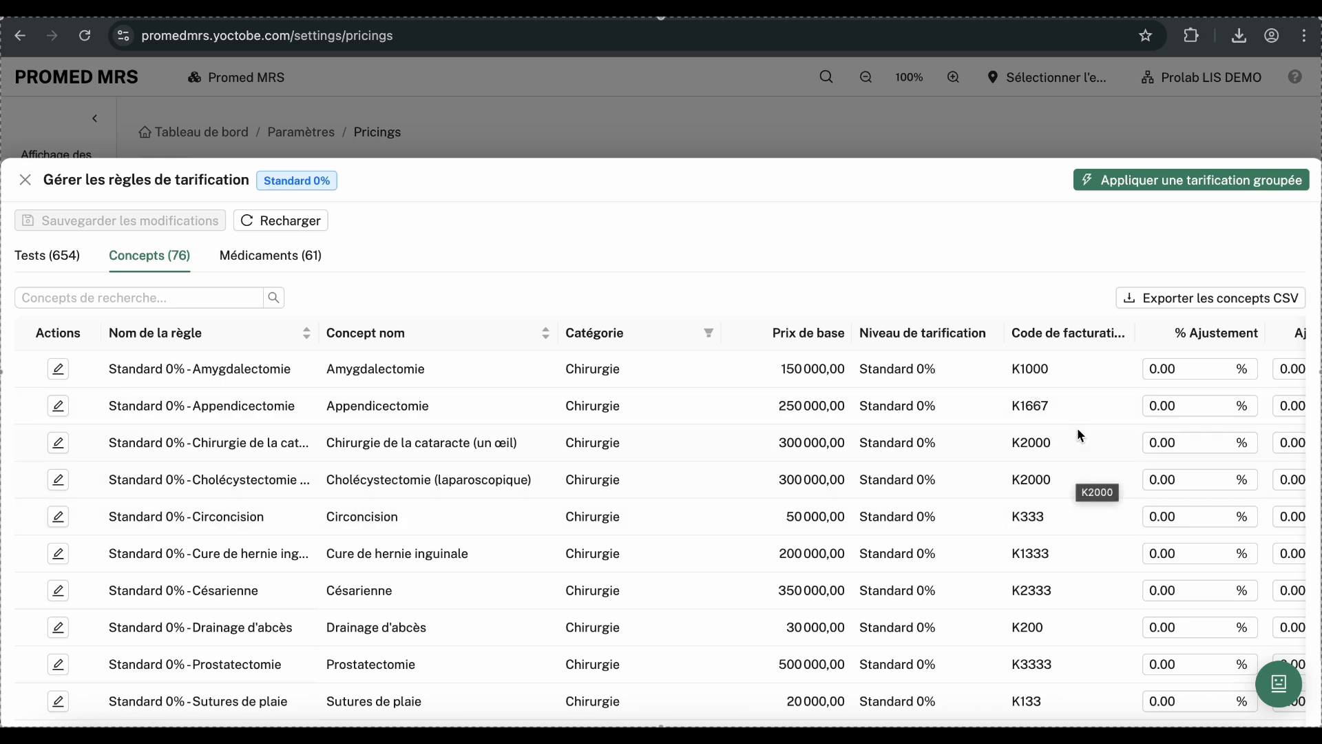
scroll(1099, 424, right, 2)
scroll(1098, 420, right, 2)
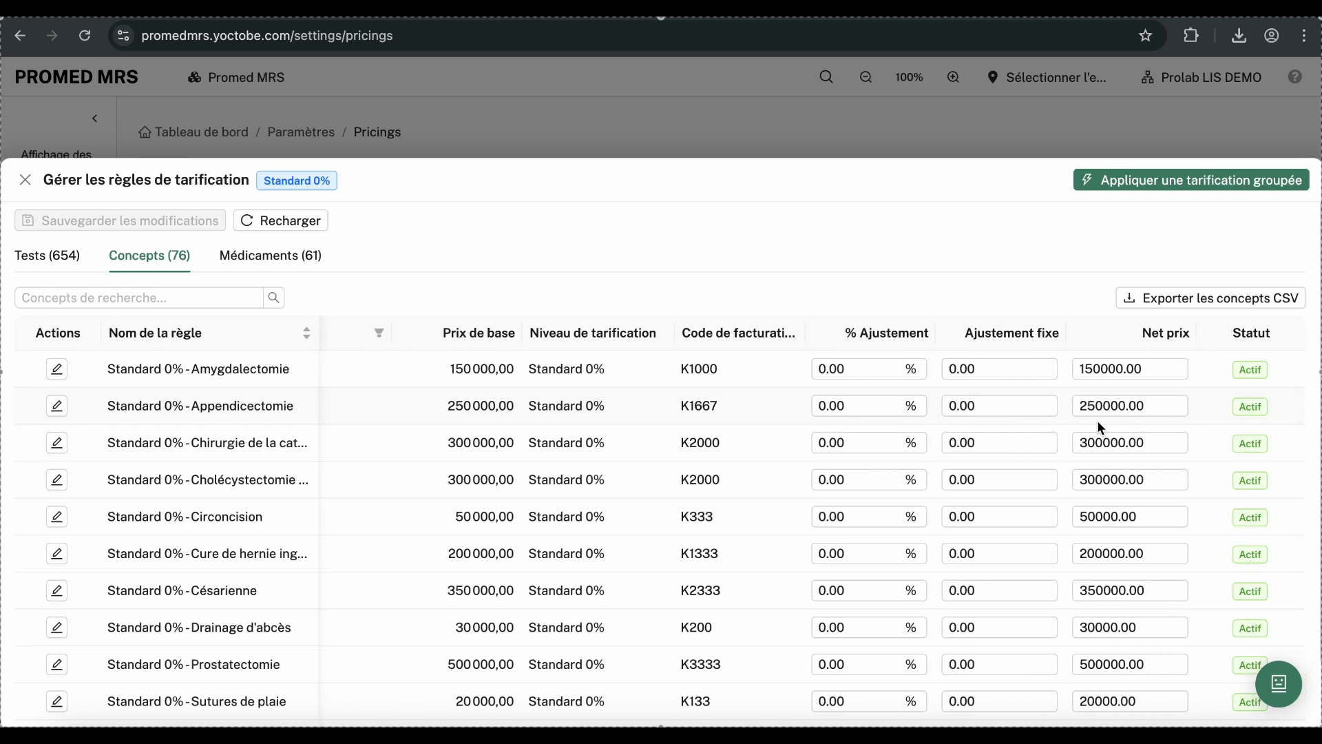
click(824, 155)
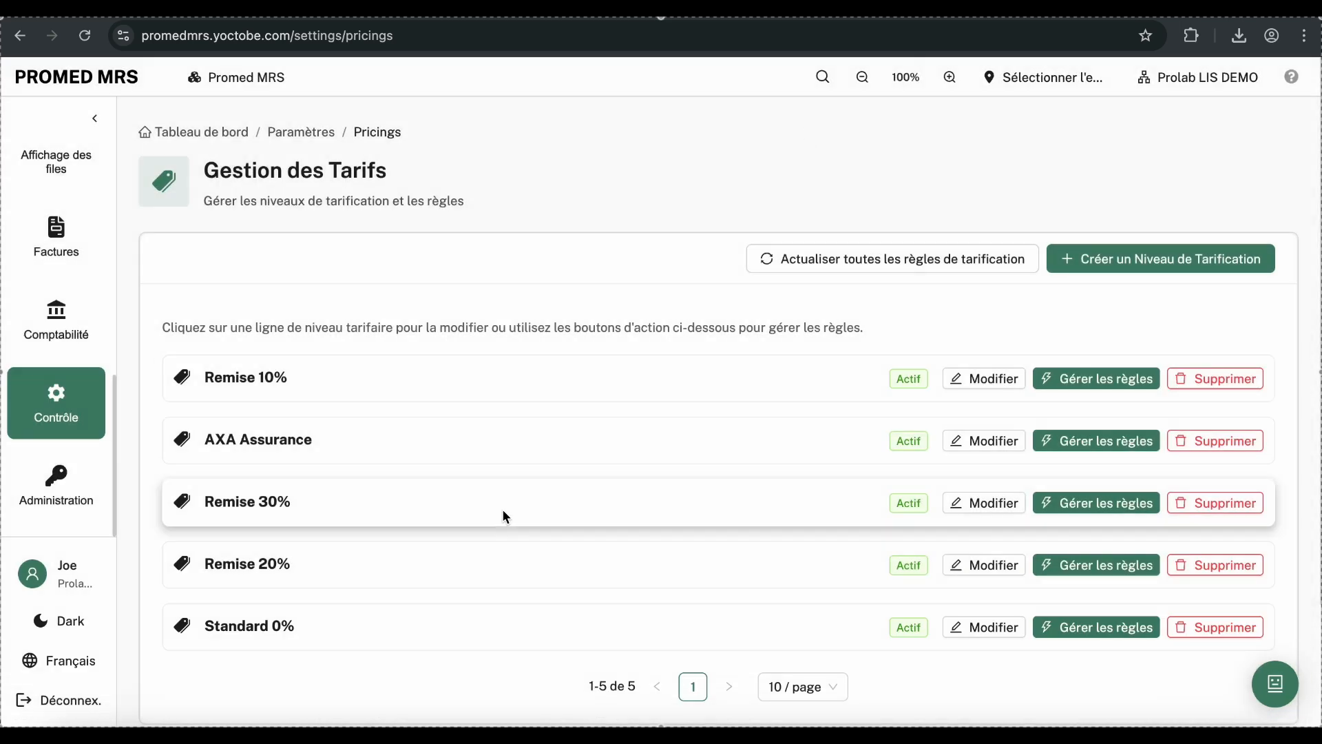
Step: Return to the settings and open the concept nomenclature
scroll(468, 509, down, 2)
scroll(421, 506, up, 2)
click(84, 427)
scroll(1000, 523, down, 5)
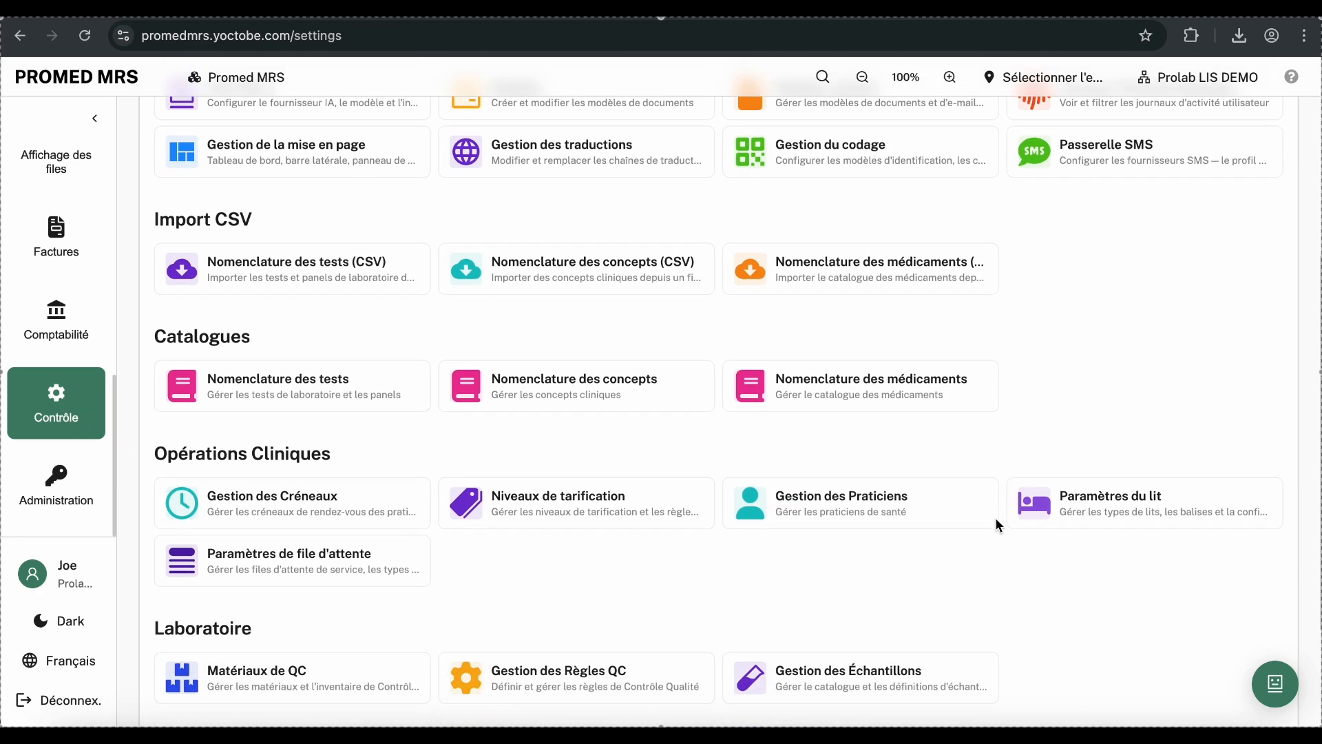
click(649, 405)
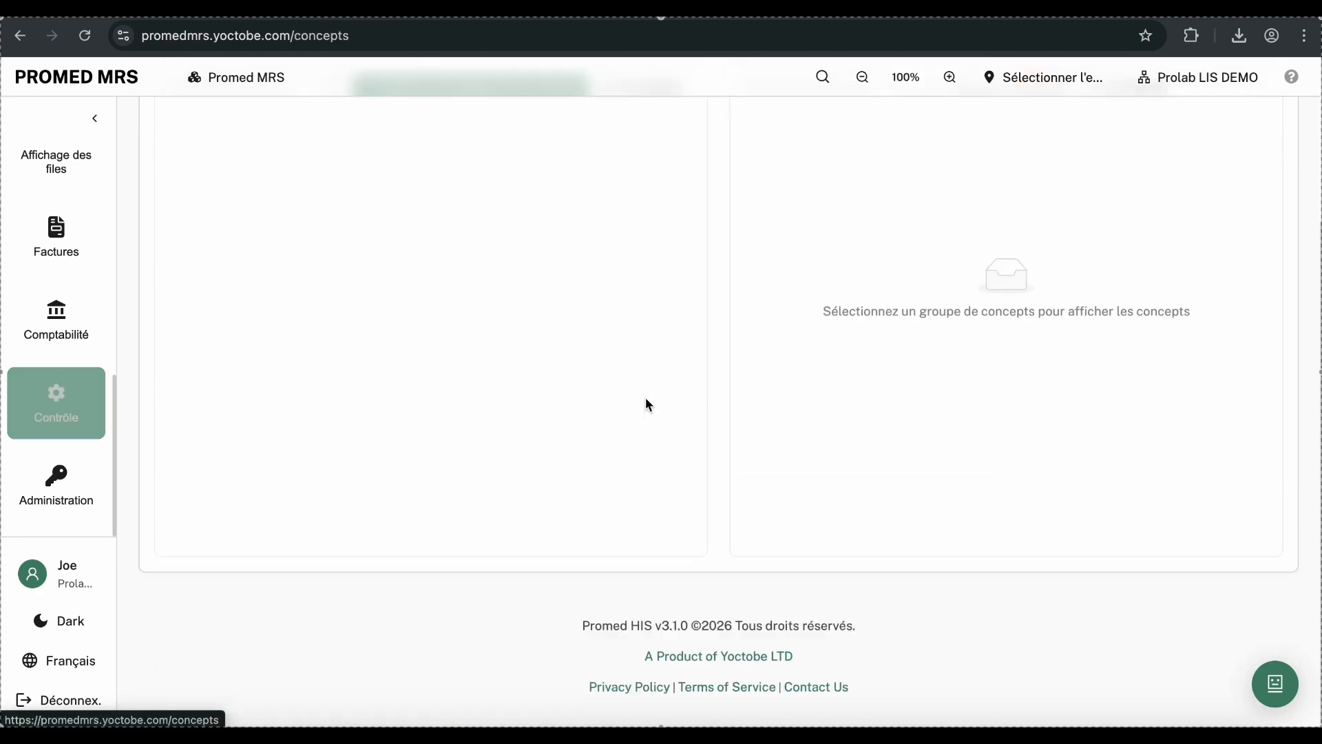